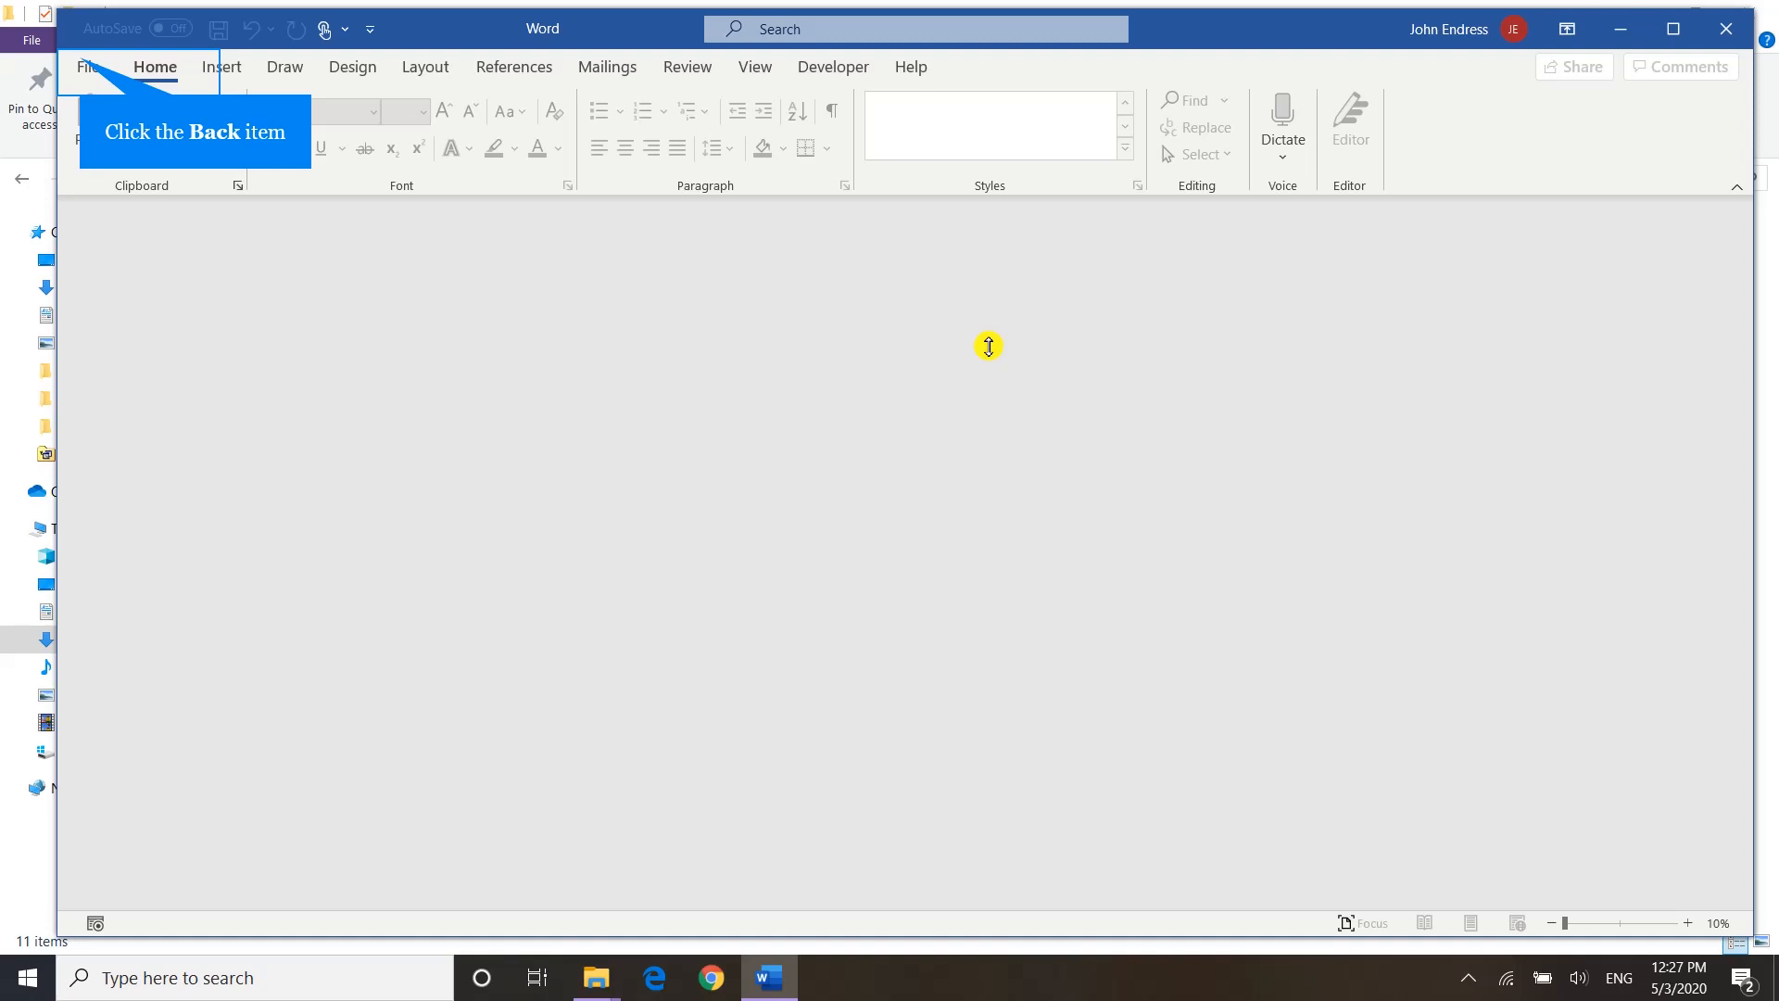
Step: Open the More document from the Downloads\MailMerge folder through File > Open > Browse
{"action": "left_click", "coordinate": [80, 61]}
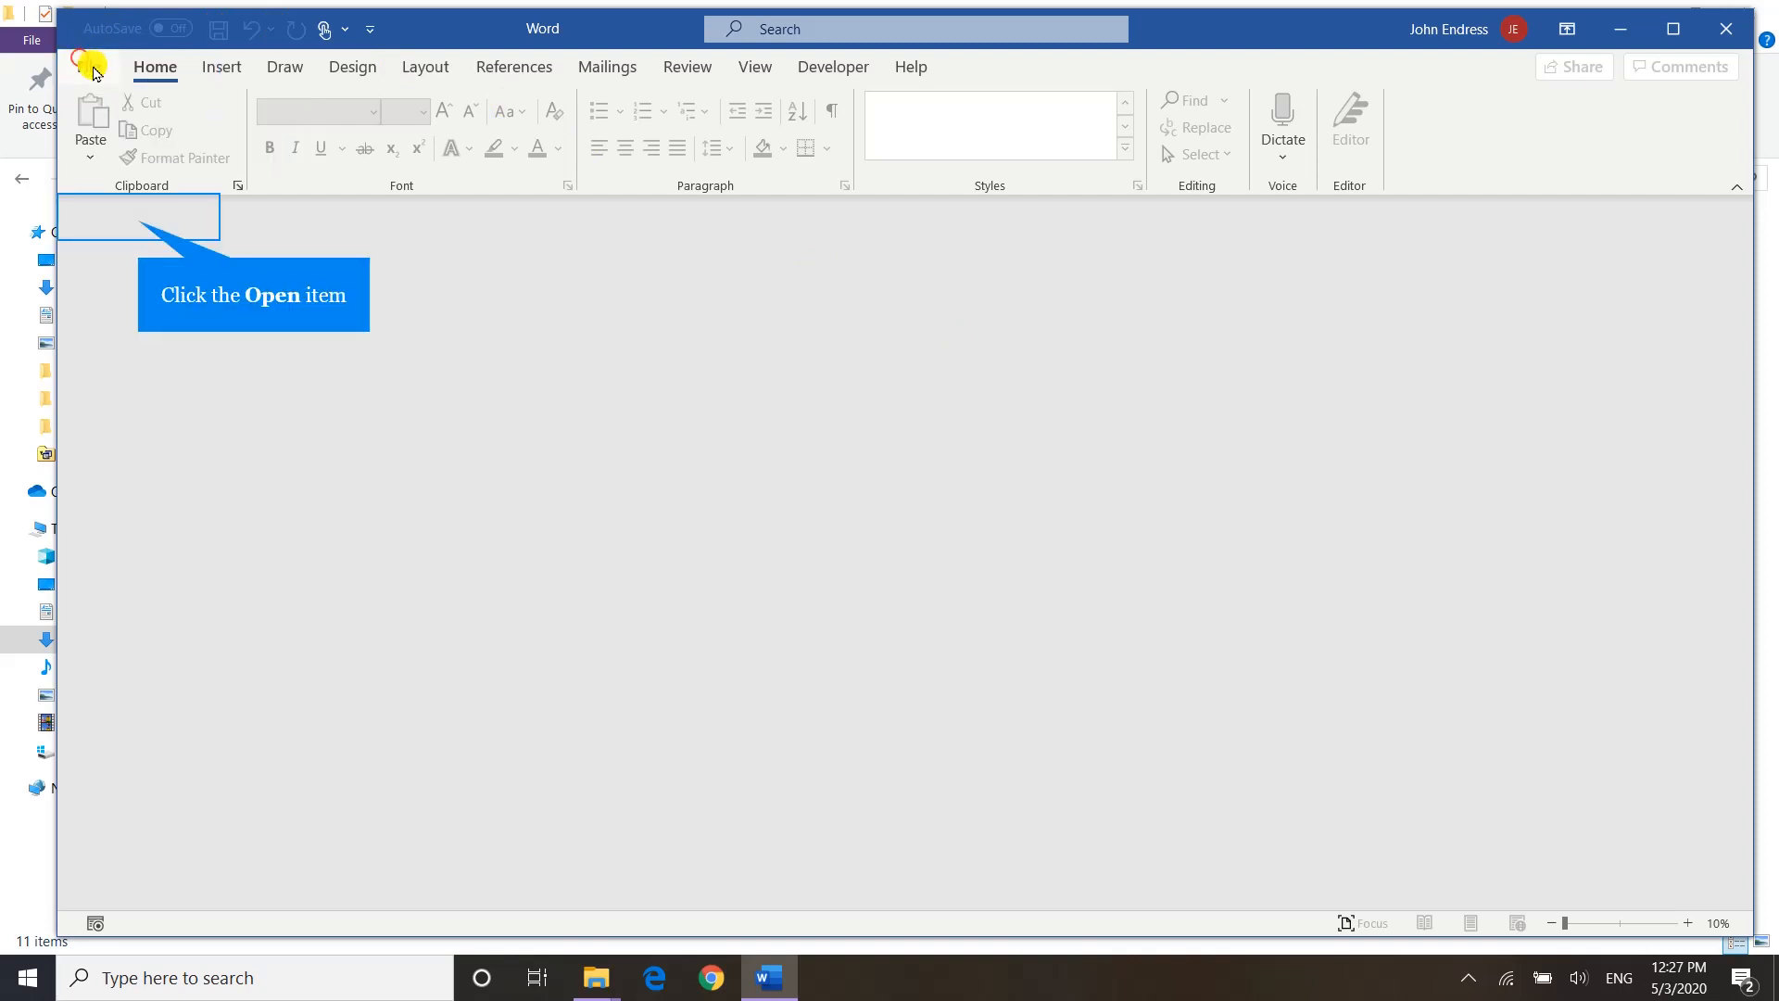
{"action": "left_click", "coordinate": [139, 221]}
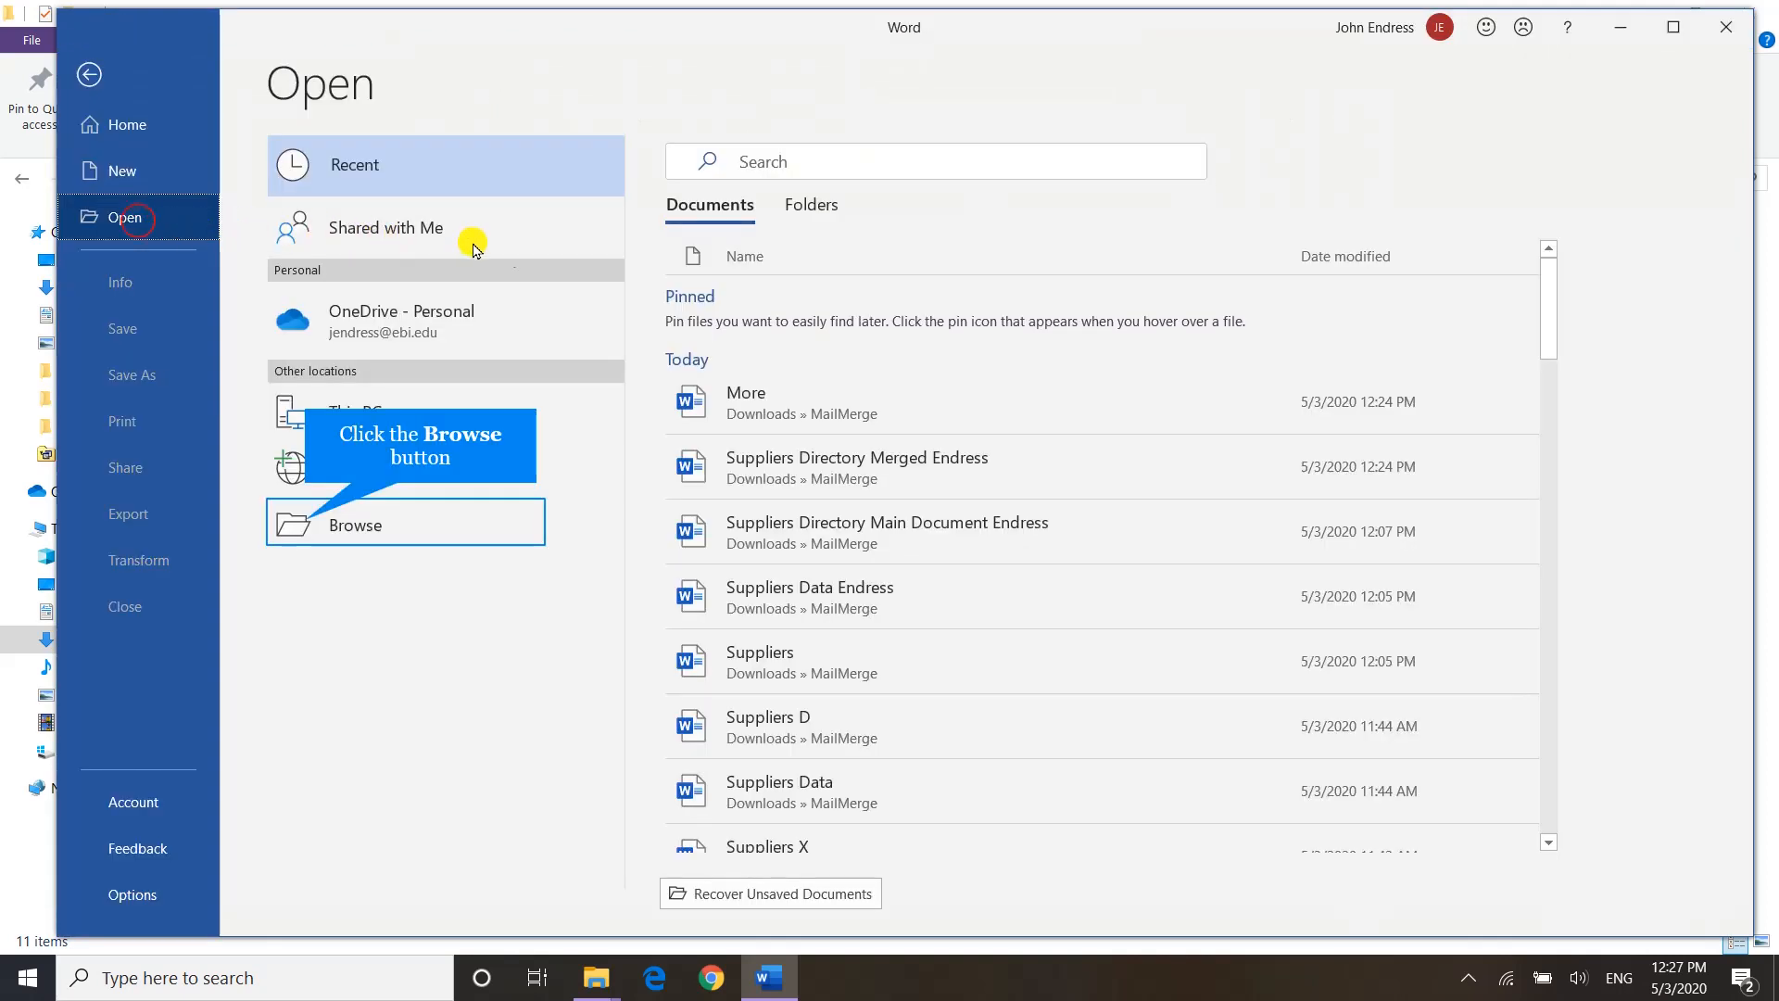
{"action": "left_click", "coordinate": [306, 520]}
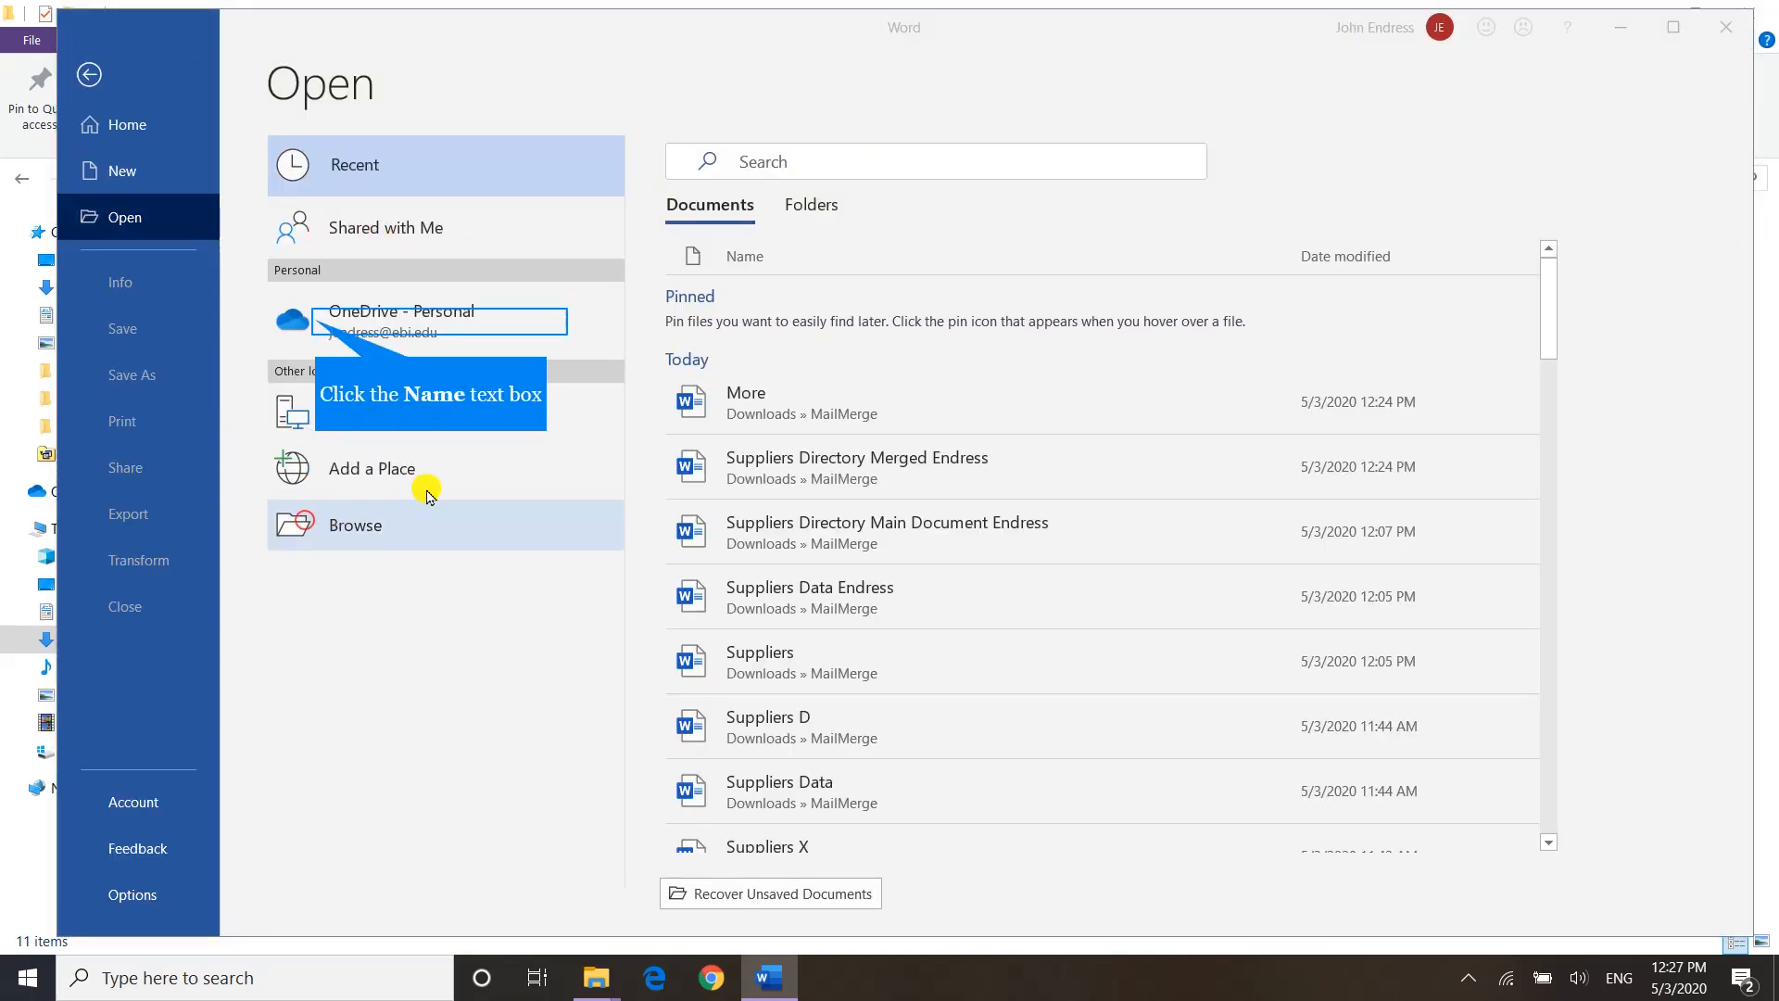
{"action": "left_click", "coordinate": [319, 323]}
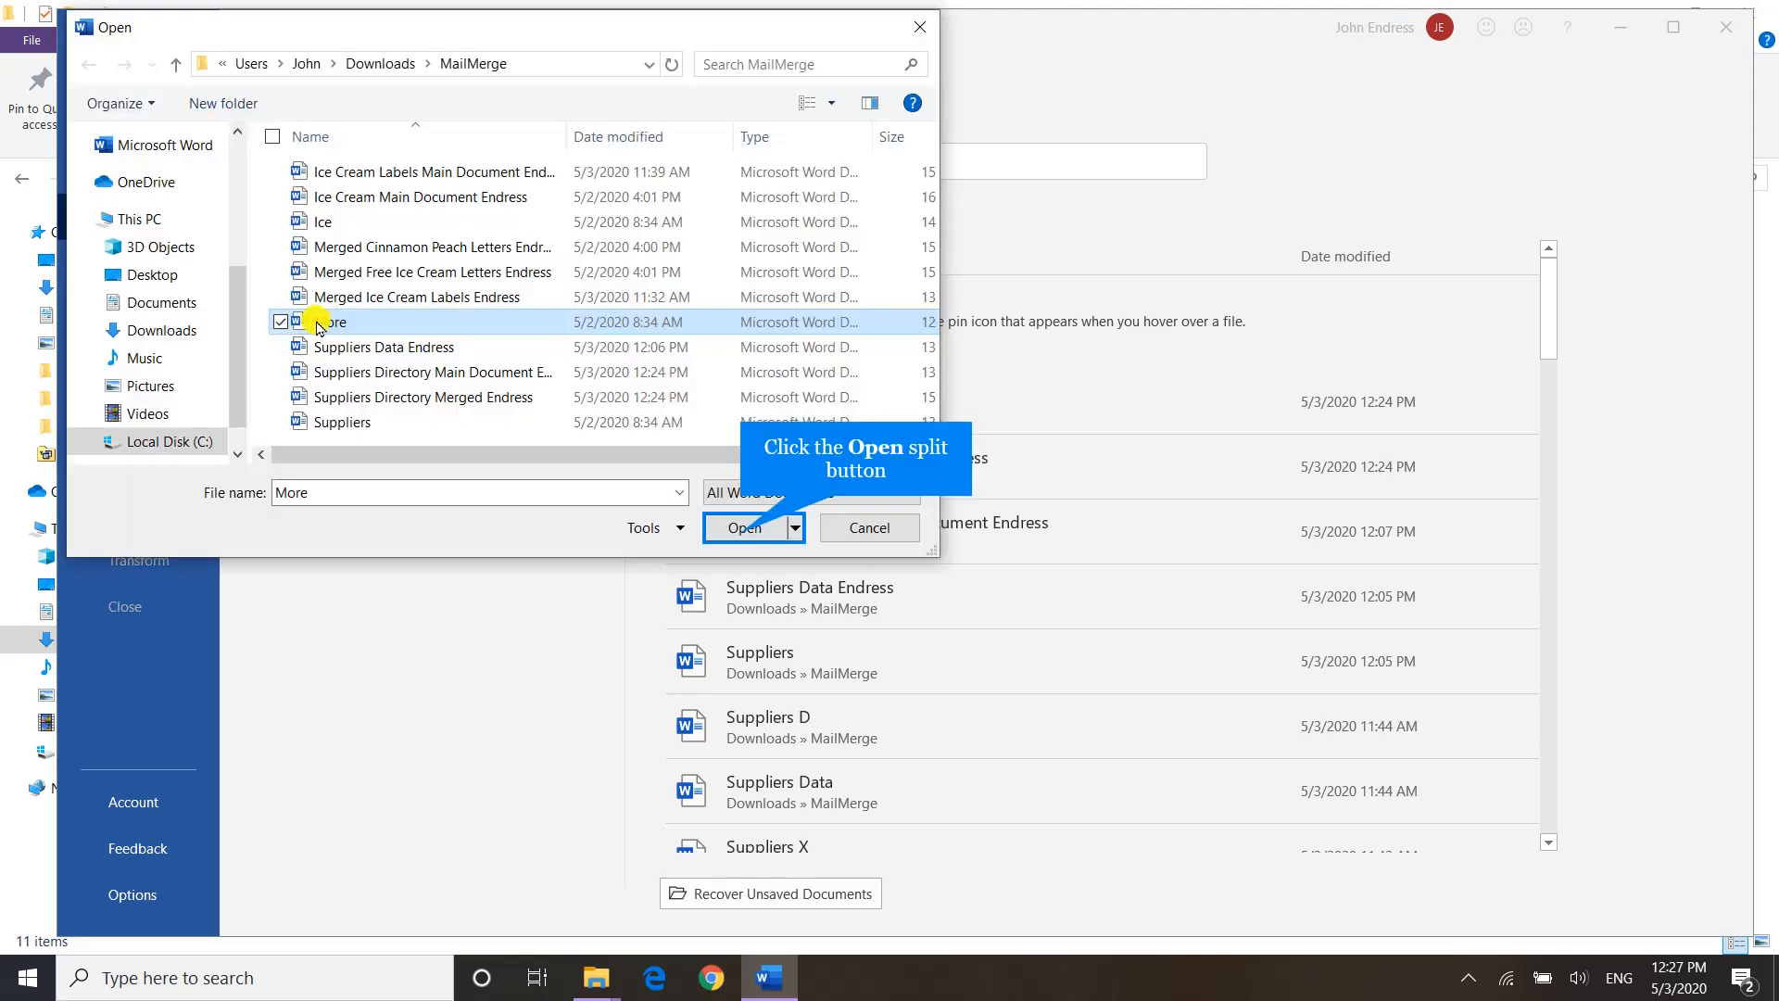
{"action": "left_click", "coordinate": [740, 528]}
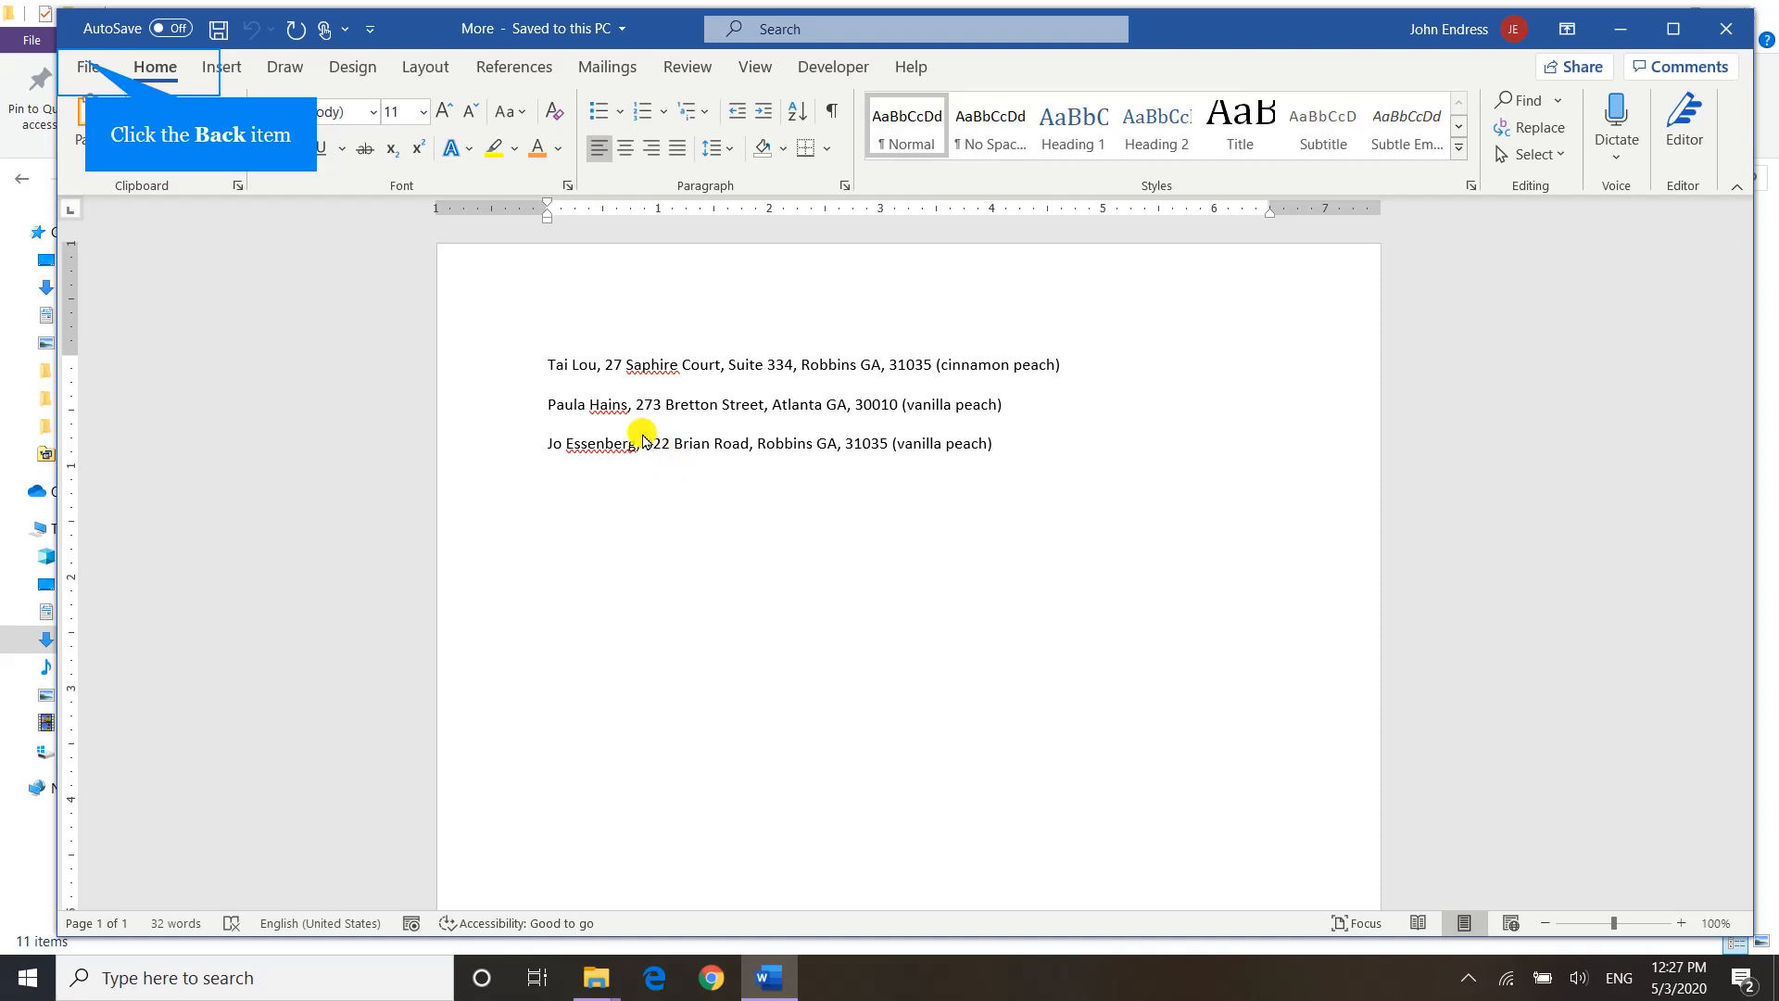
Step: Use Save As to save a copy named 'More Customer Data Endress' in MailMerge
{"action": "left_click", "coordinate": [81, 68]}
{"action": "left_click", "coordinate": [135, 373]}
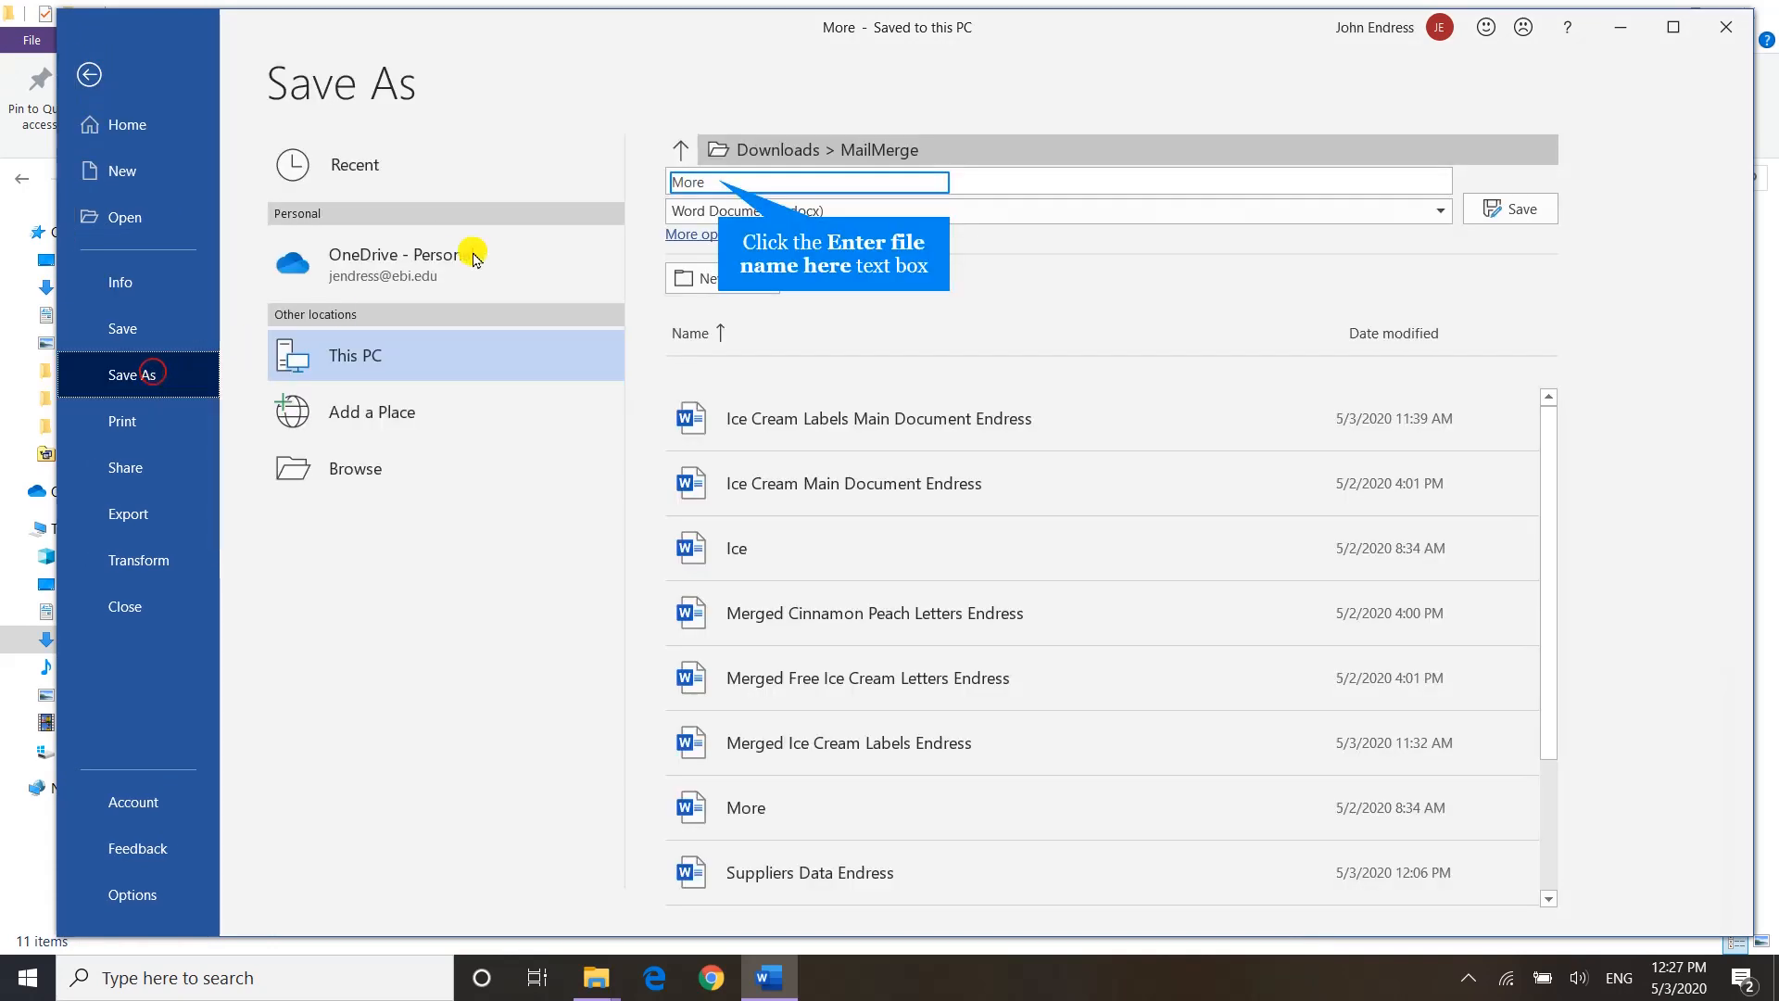
{"action": "left_click", "coordinate": [720, 183]}
{"action": "key", "text": "BackSpace"}
{"action": "type", "text": "MO"}
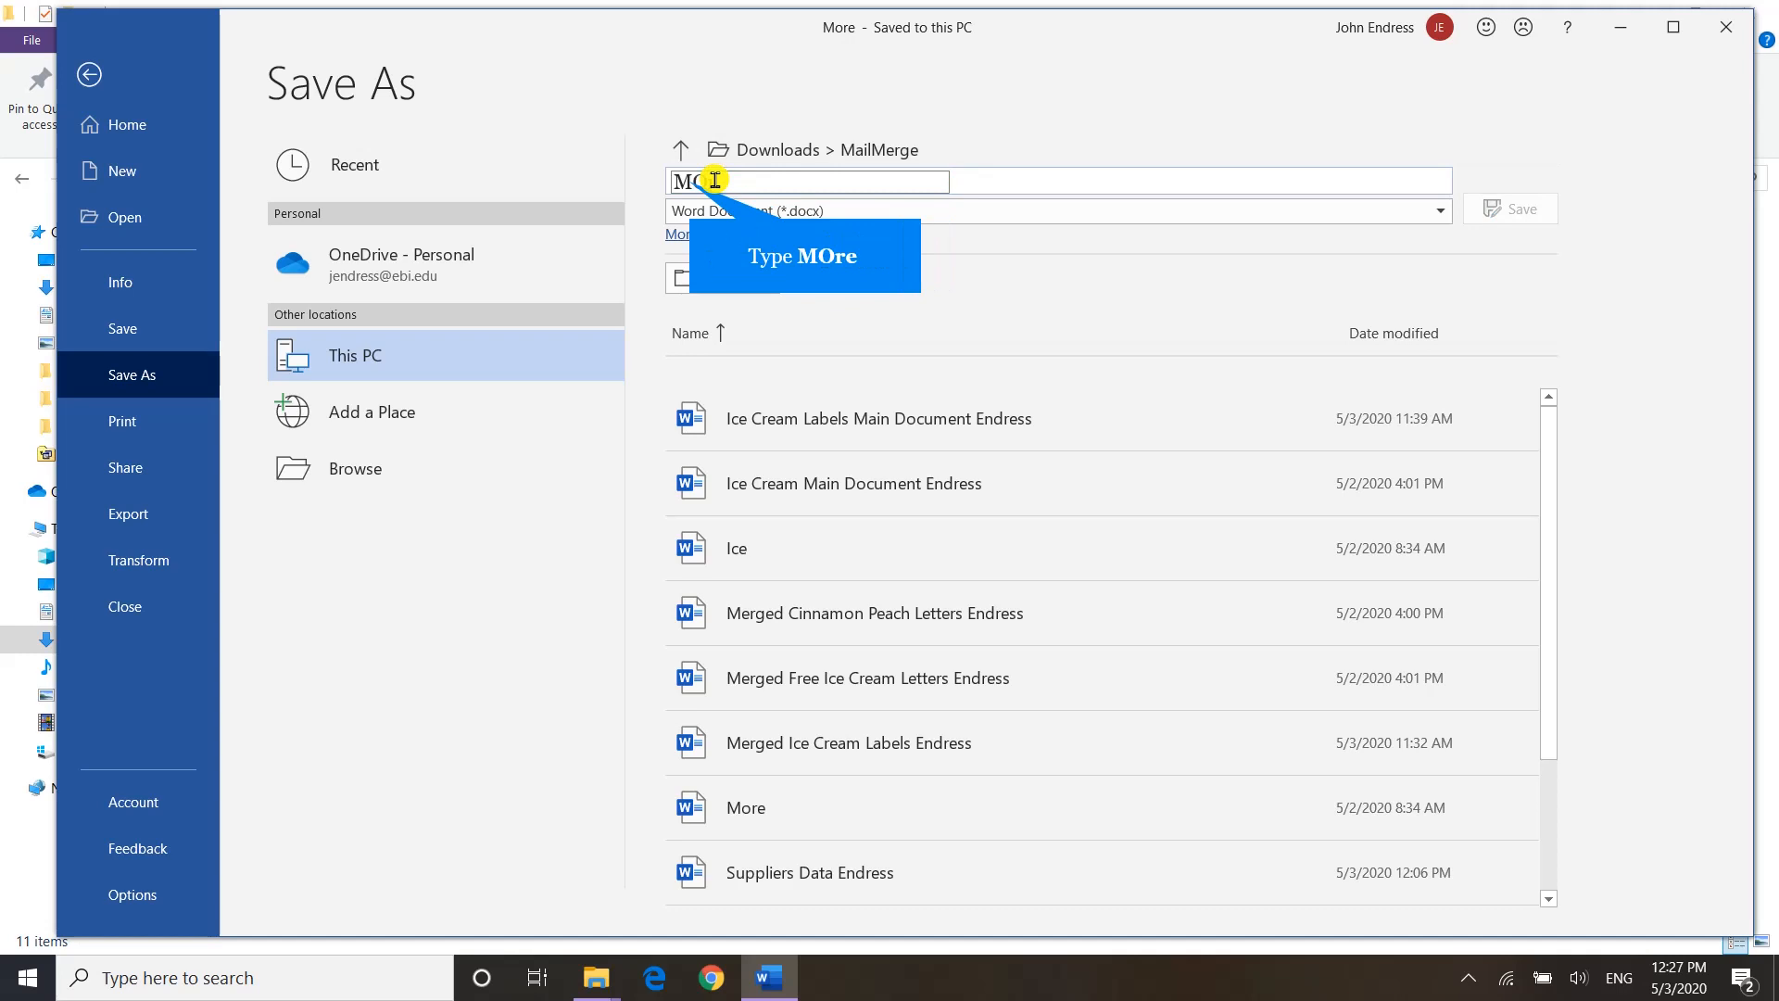
{"action": "type", "text": "re"}
{"action": "key", "text": "BackSpace"}
{"action": "type", "text": "M"}
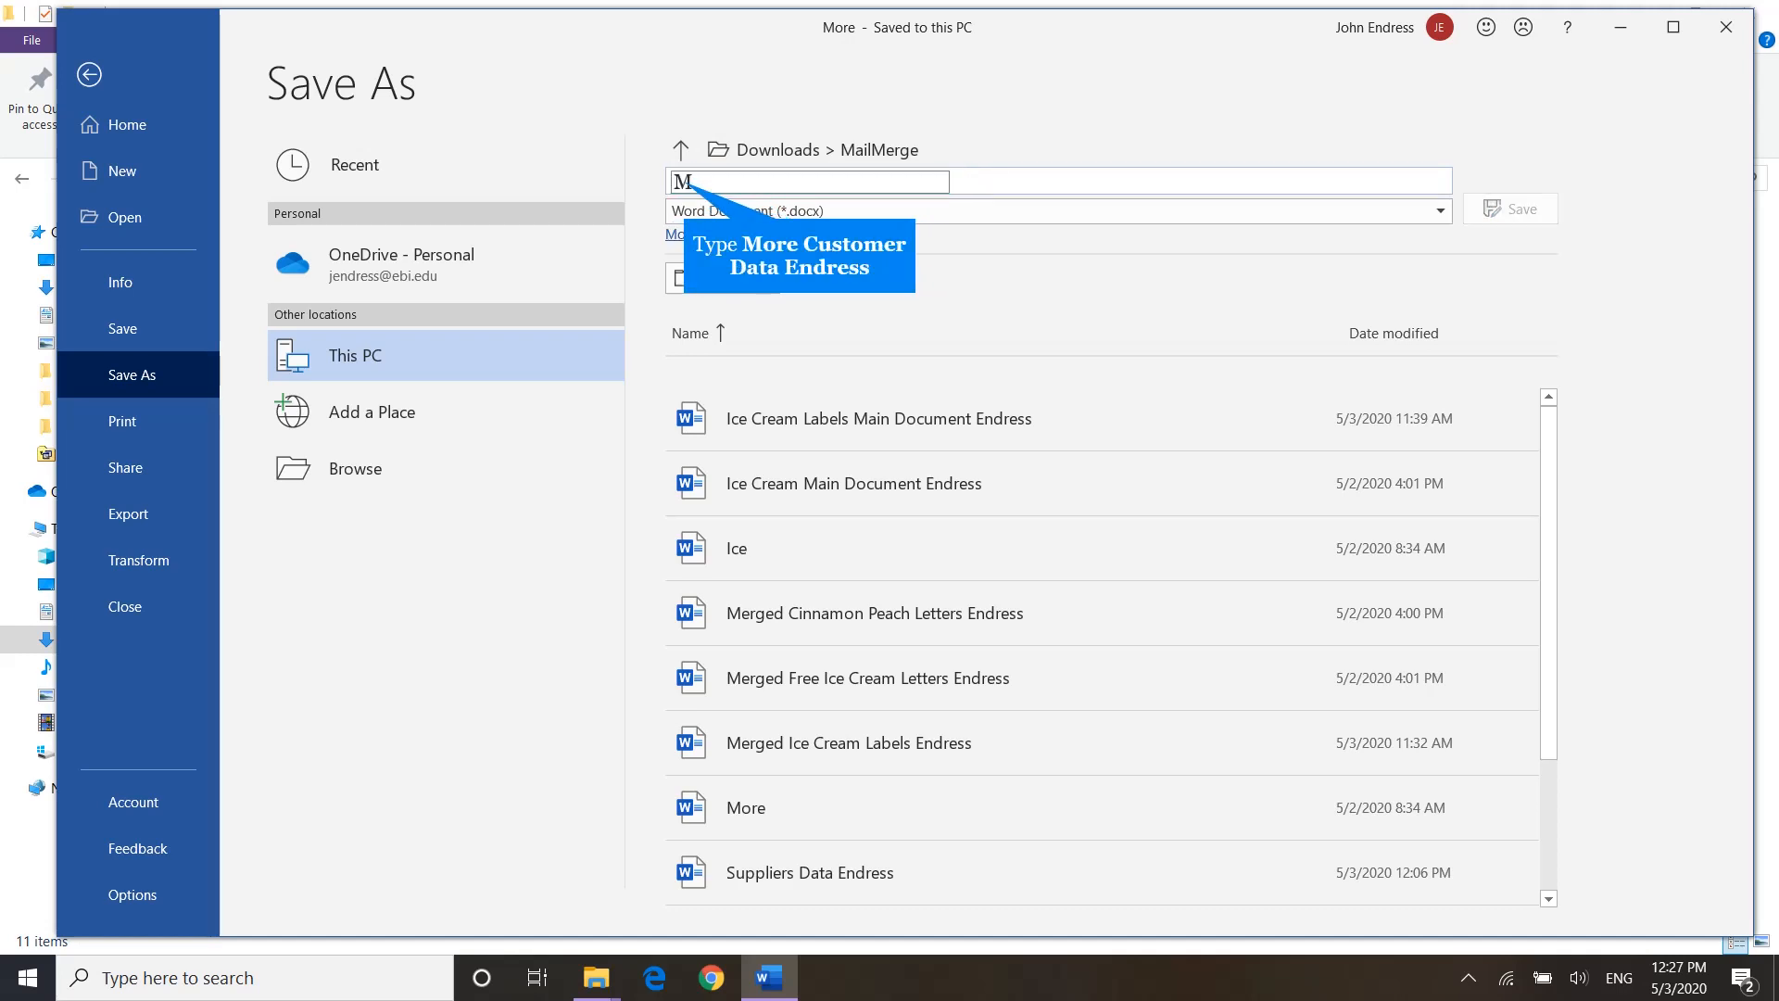
{"action": "type", "text": "ore Customer Data Endress"}
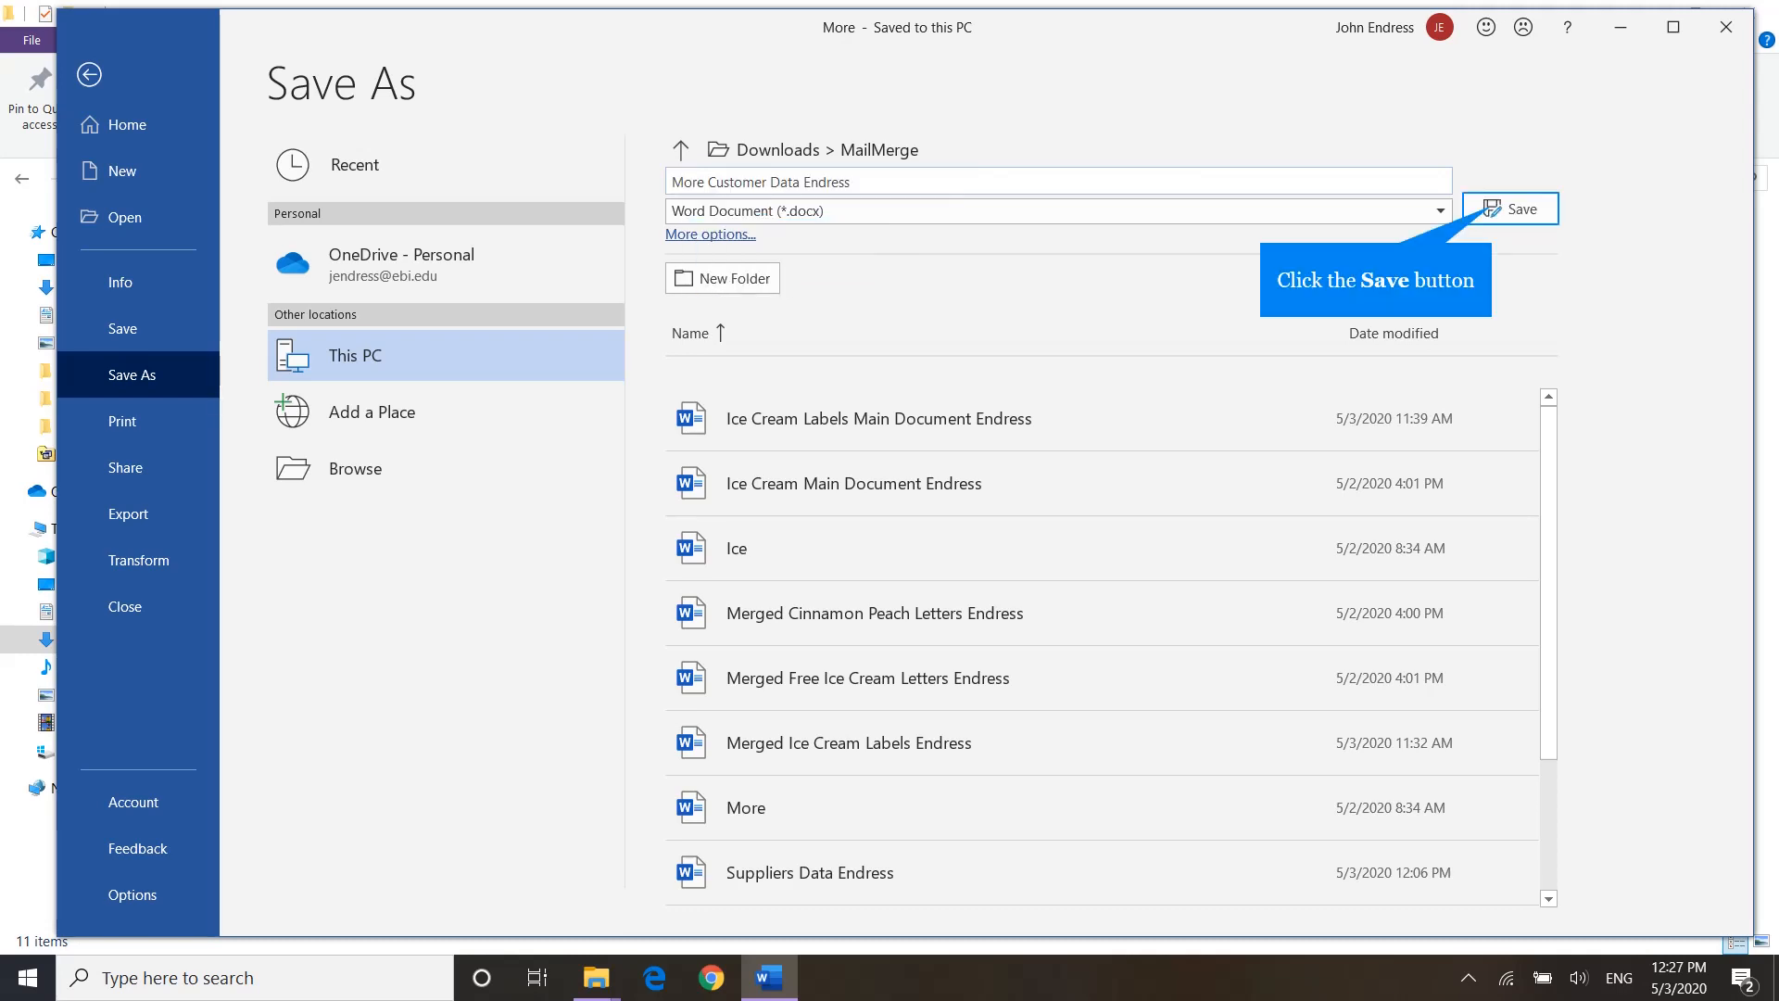
{"action": "left_click", "coordinate": [1492, 210]}
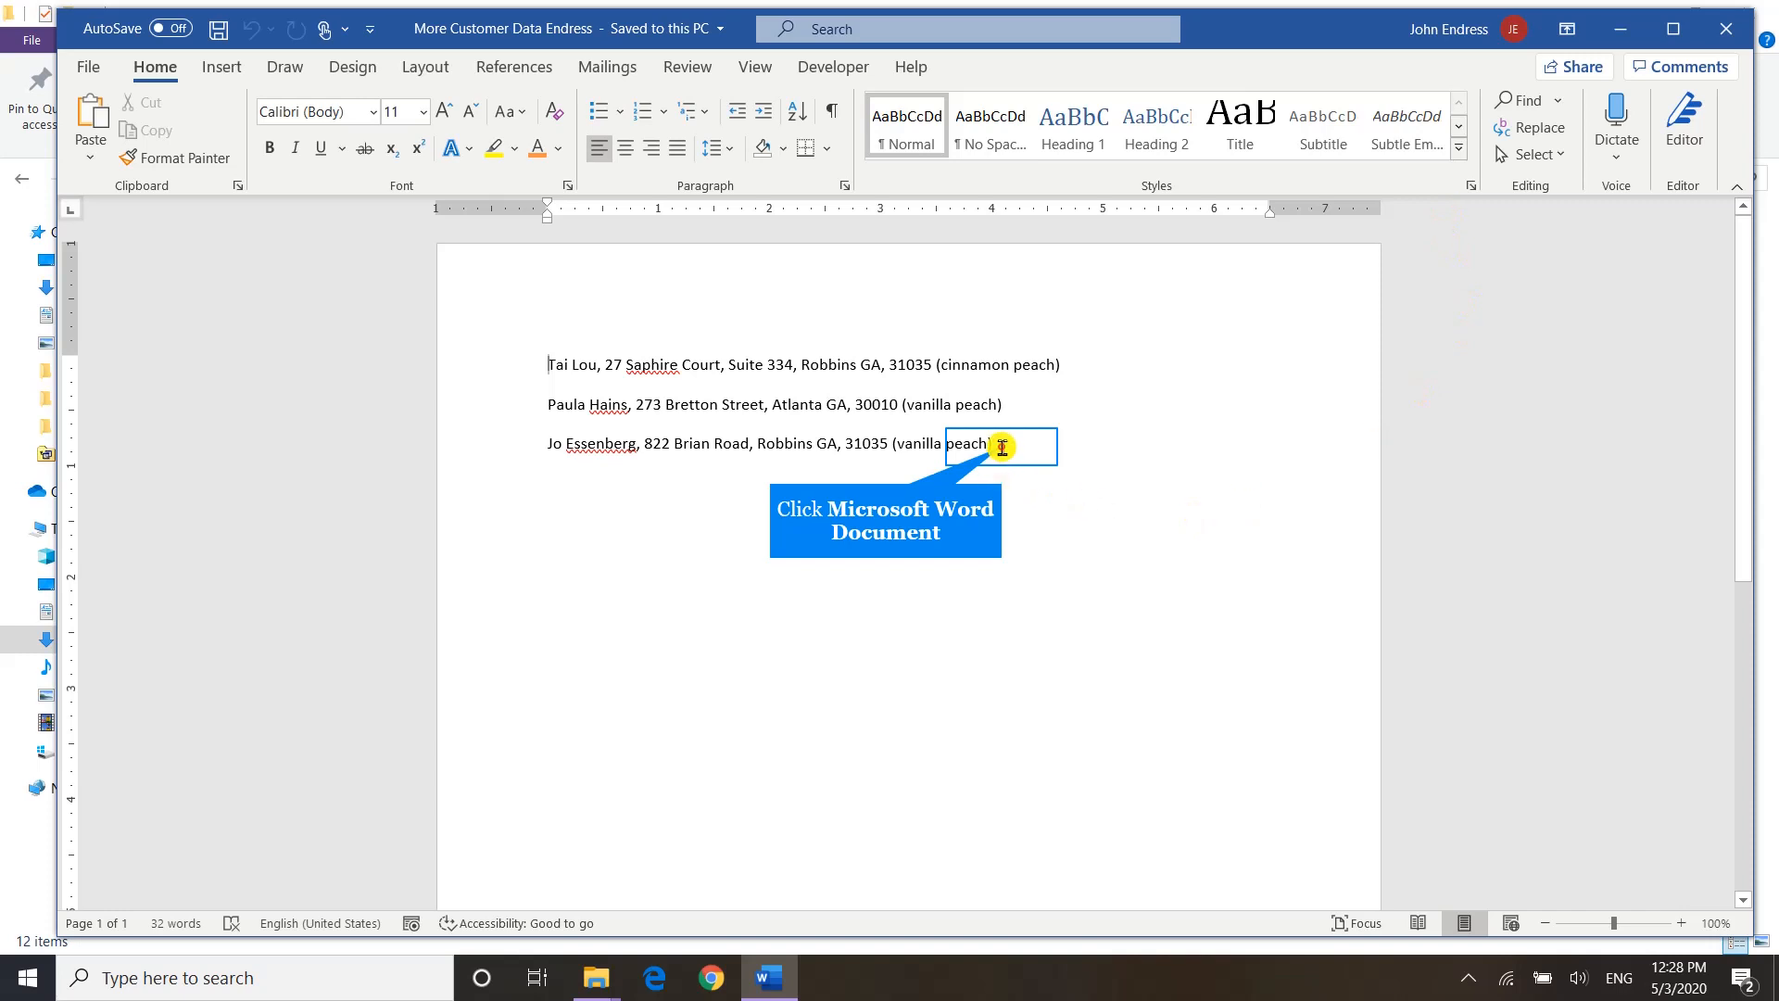
Step: Convert the three selected customer lines into a five-column table with Convert Text to Table
{"action": "left_click_drag", "start_coordinate": [1001, 447], "coordinate": [527, 377]}
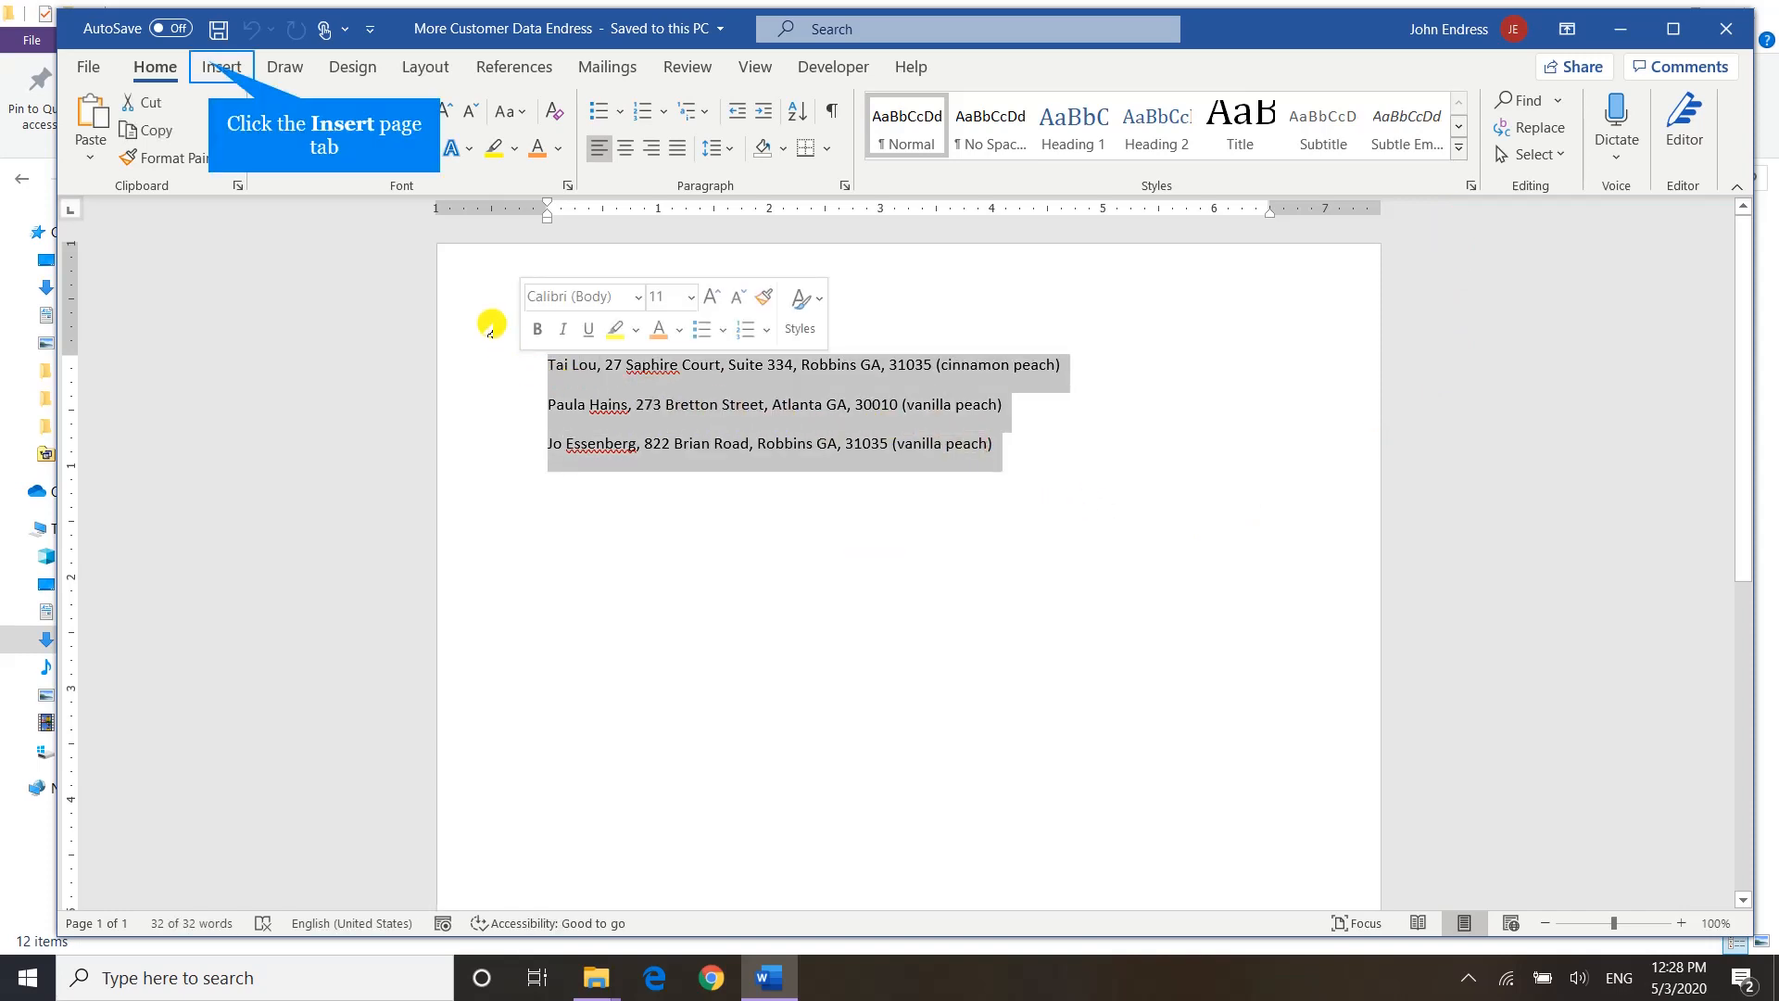
{"action": "left_click", "coordinate": [212, 68]}
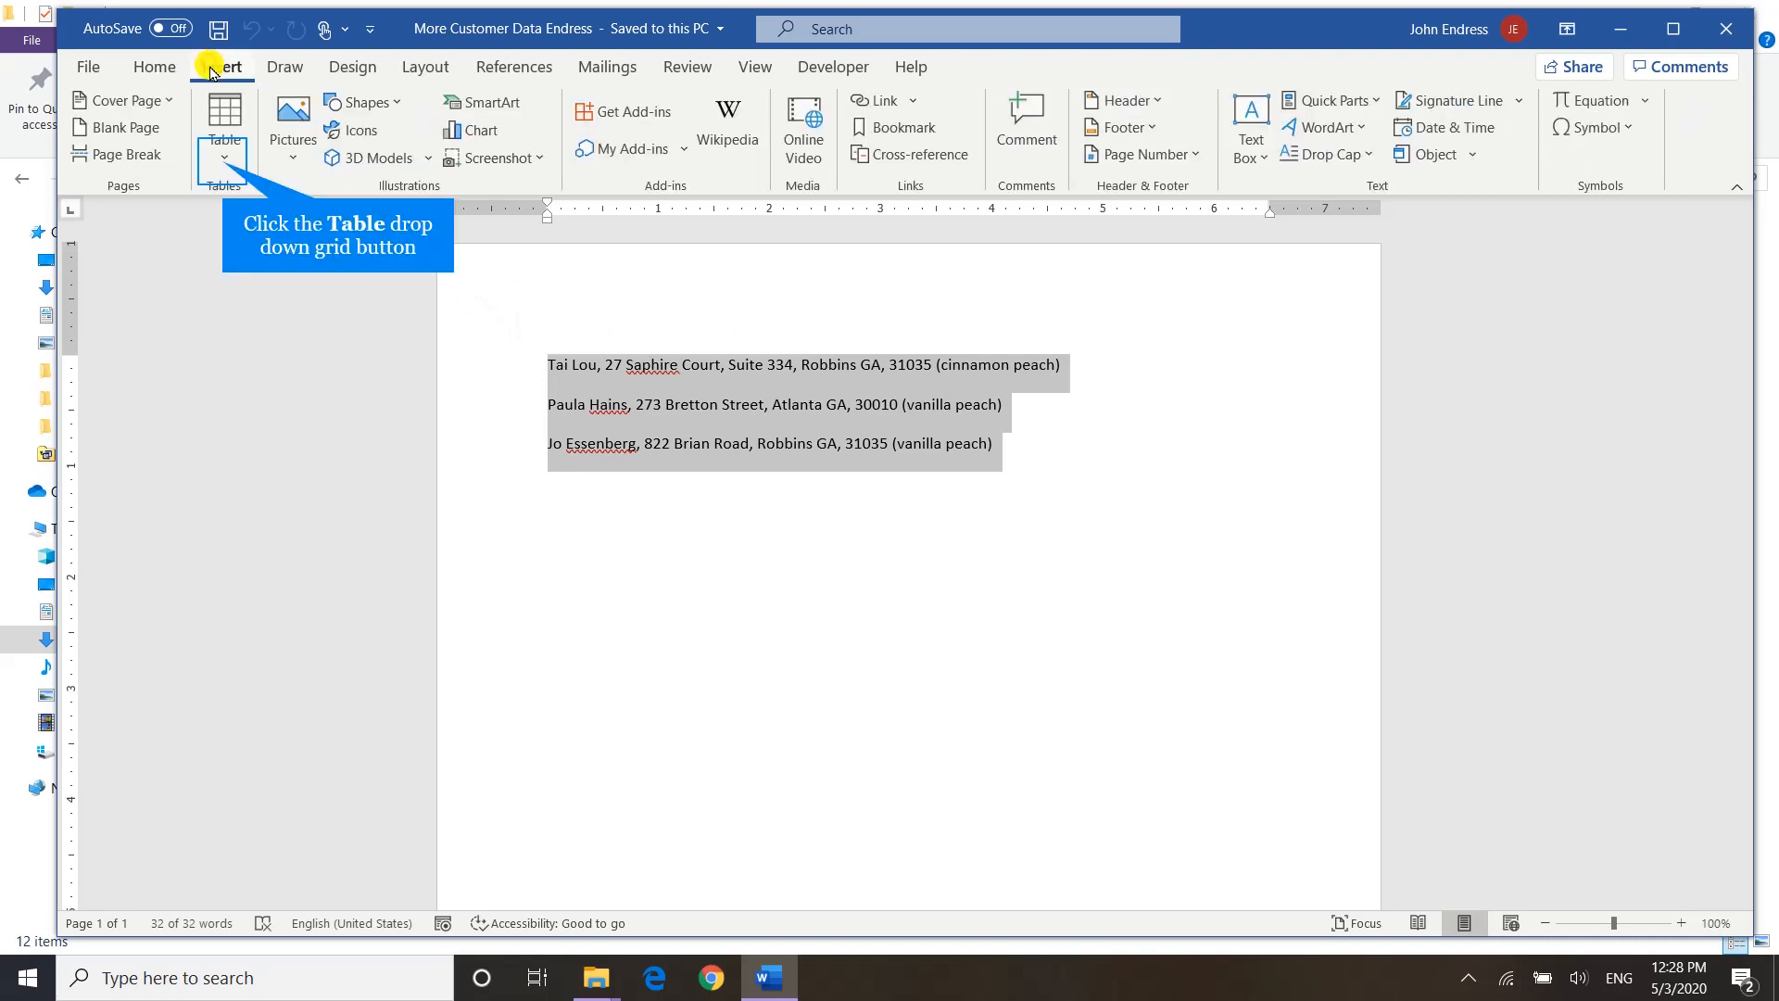
{"action": "left_click", "coordinate": [225, 167]}
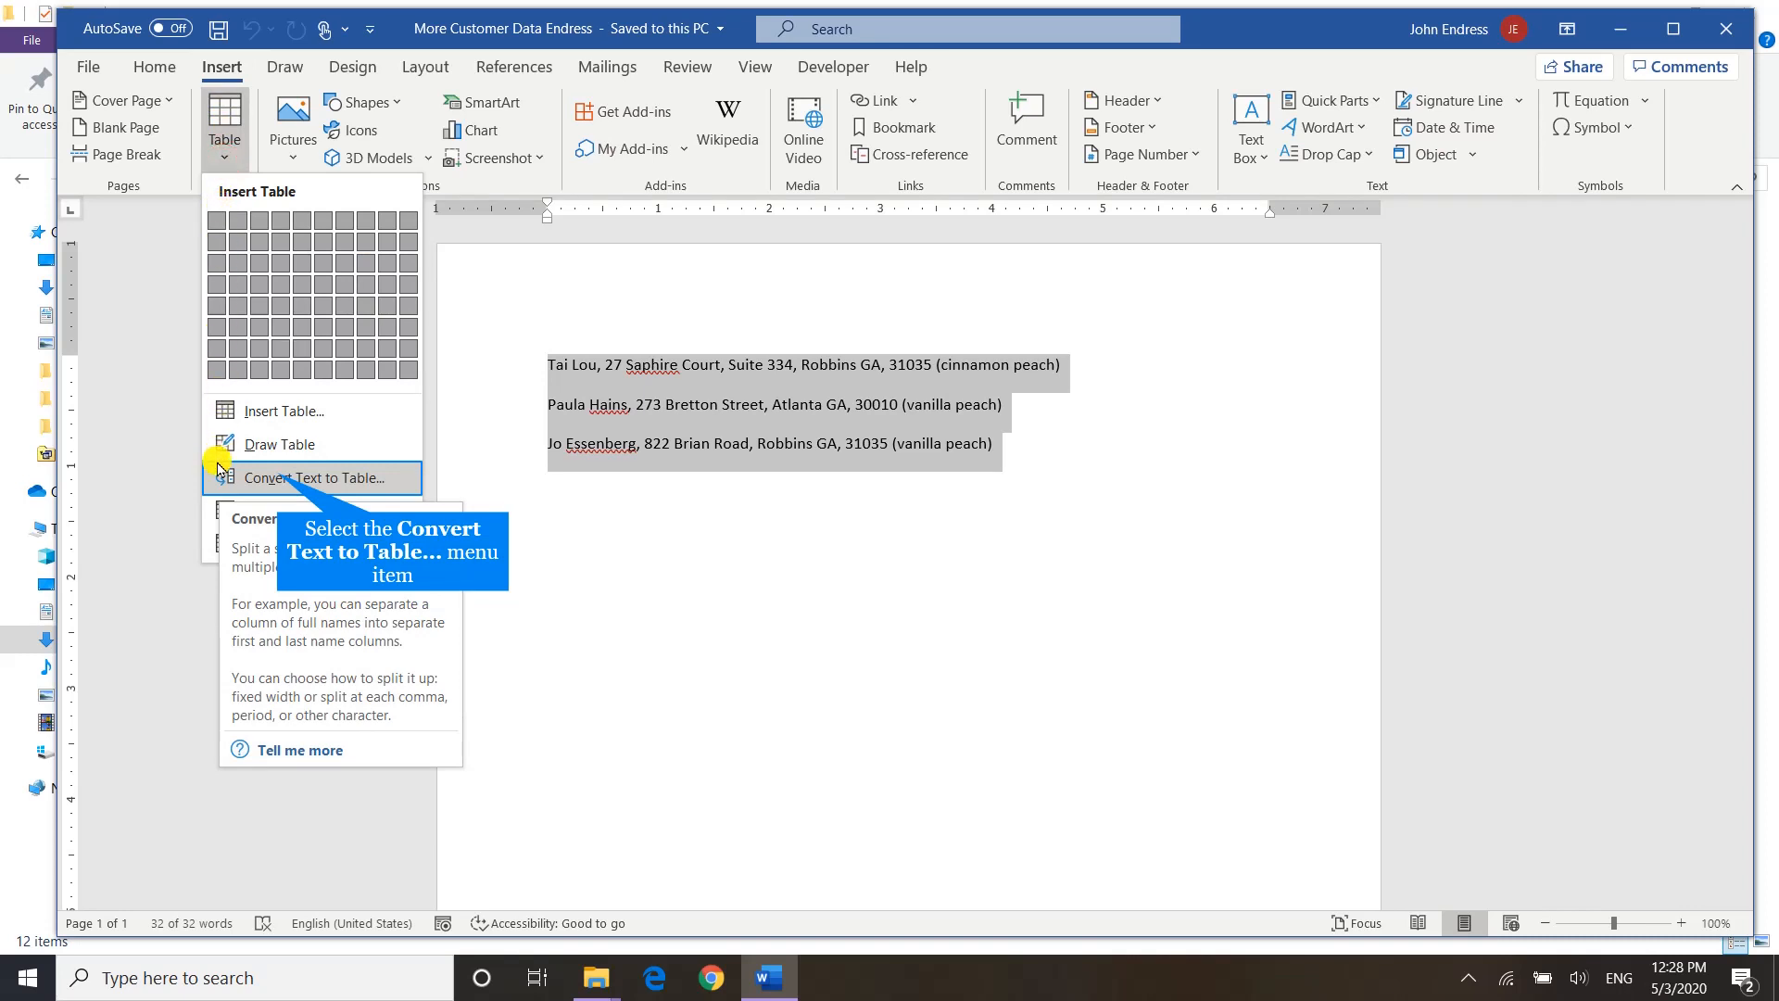
{"action": "left_click", "coordinate": [281, 478]}
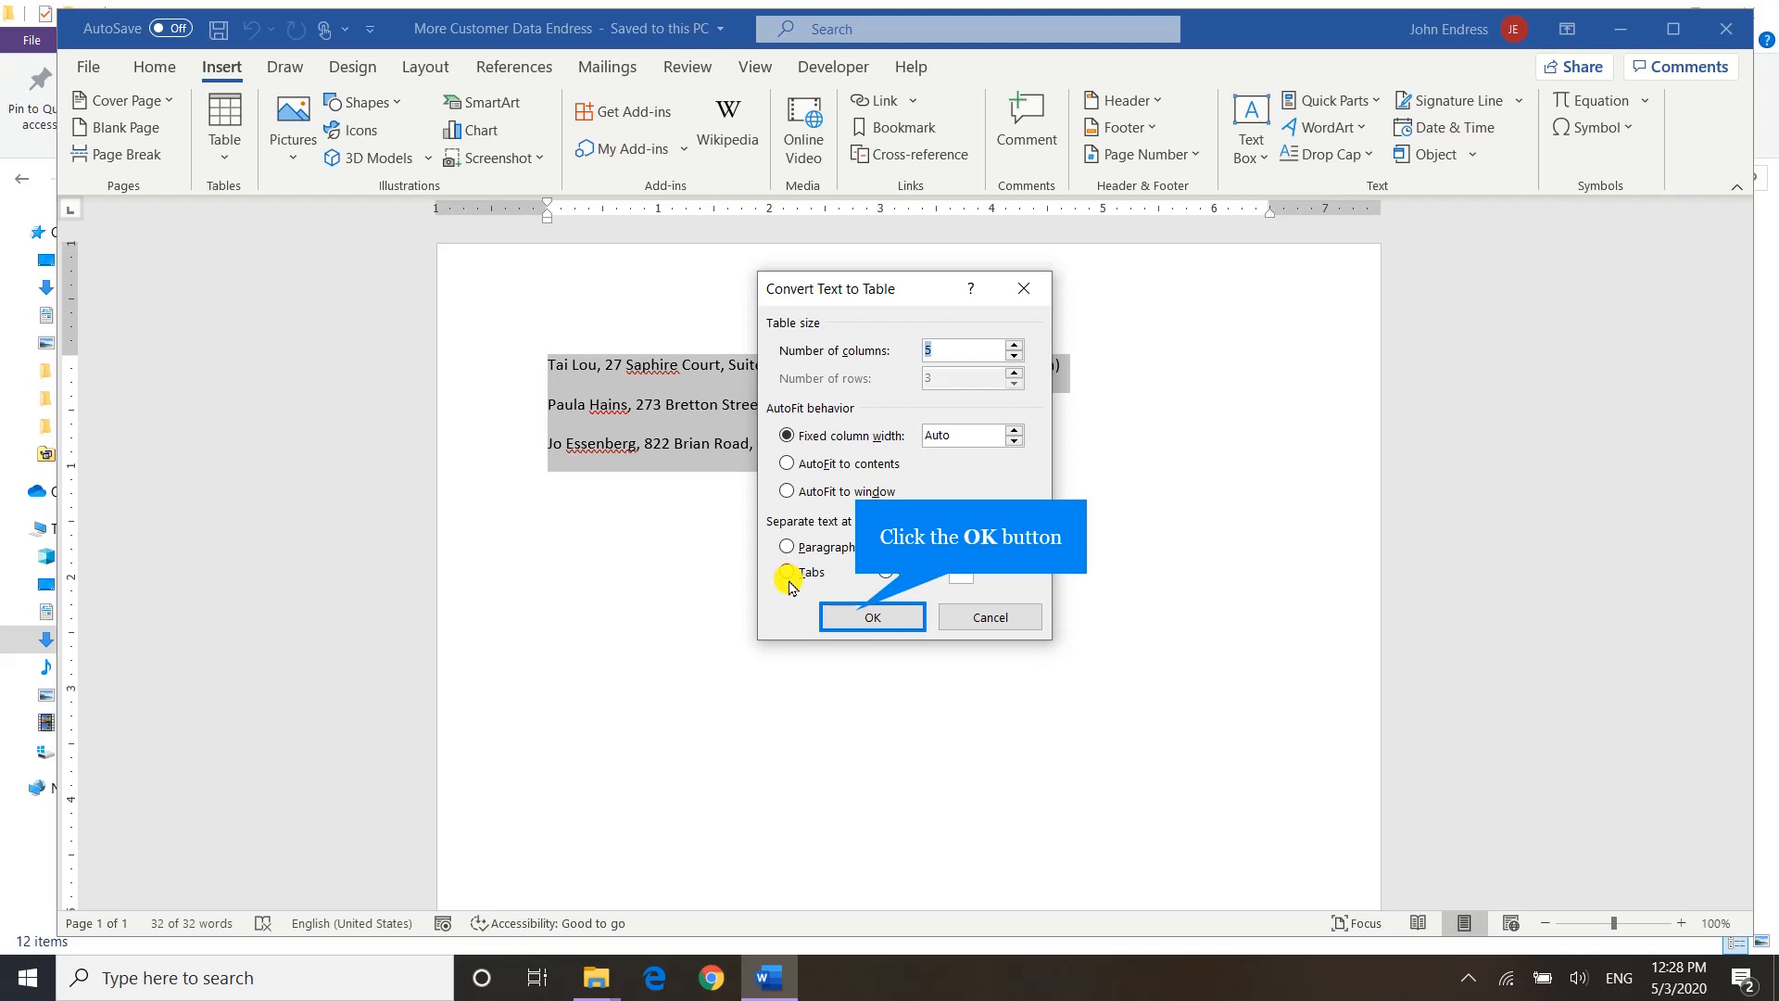
{"action": "left_click", "coordinate": [854, 614]}
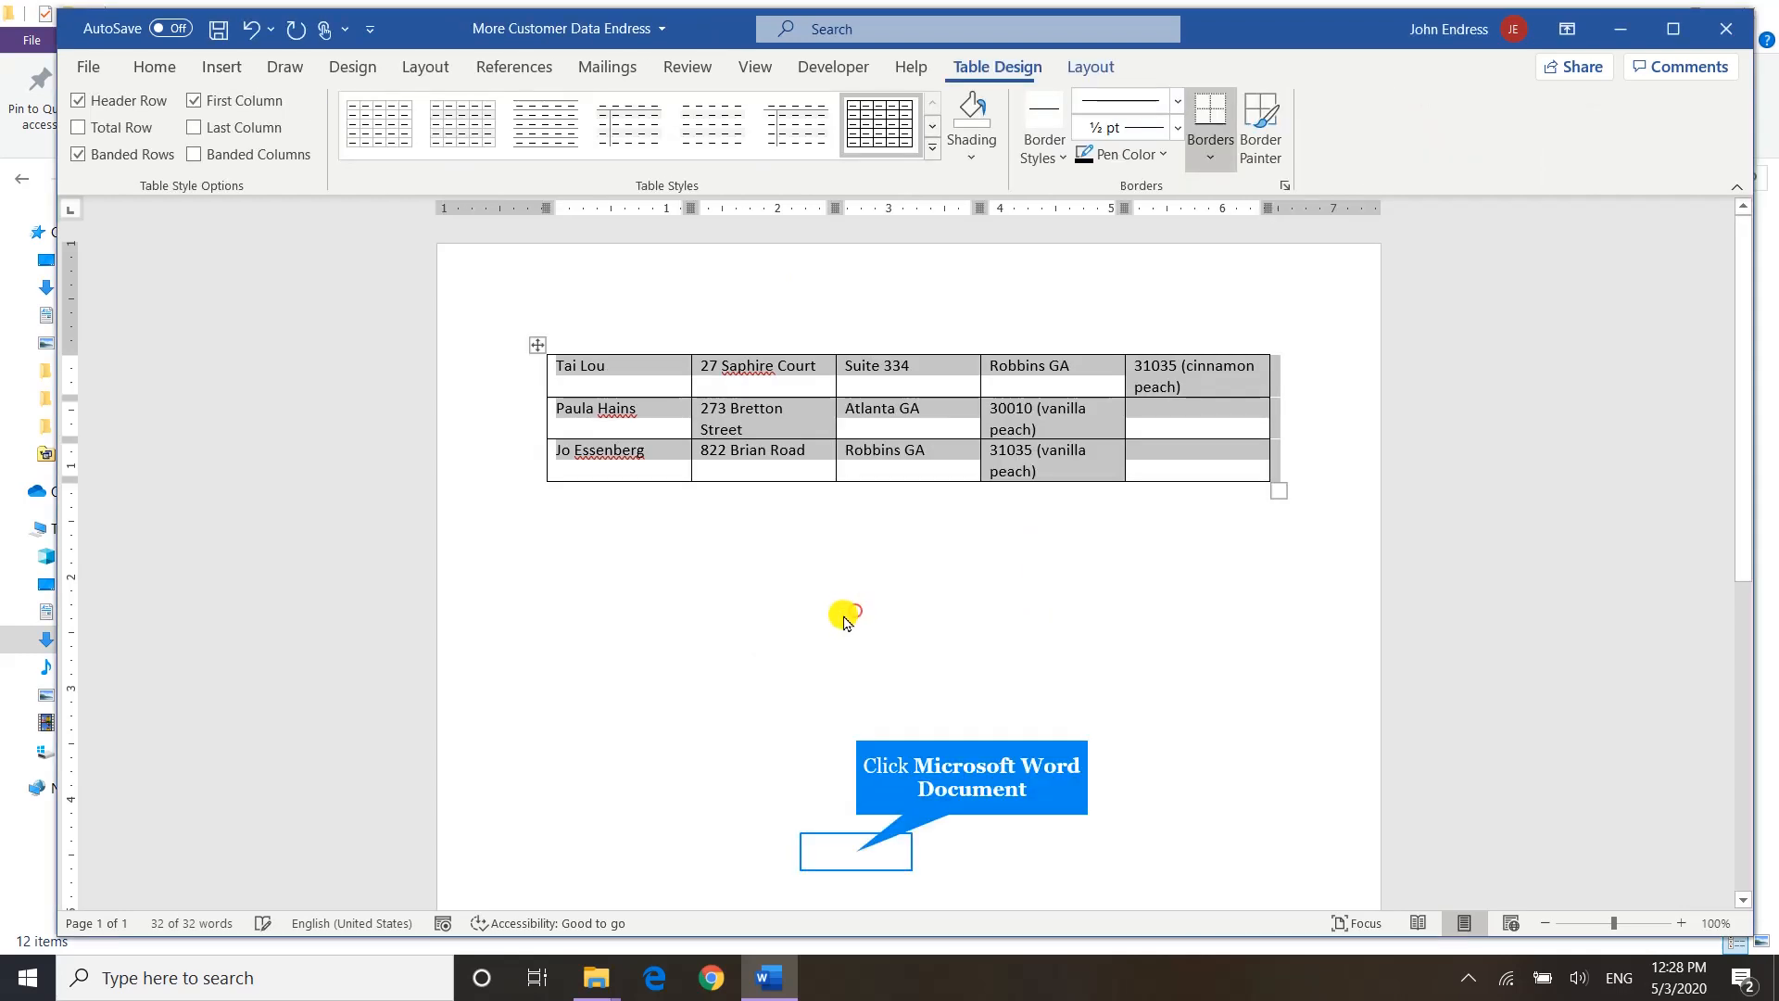
Step: Deselect the new table and undo the conversion with Ctrl+Z
{"action": "left_click", "coordinate": [856, 848]}
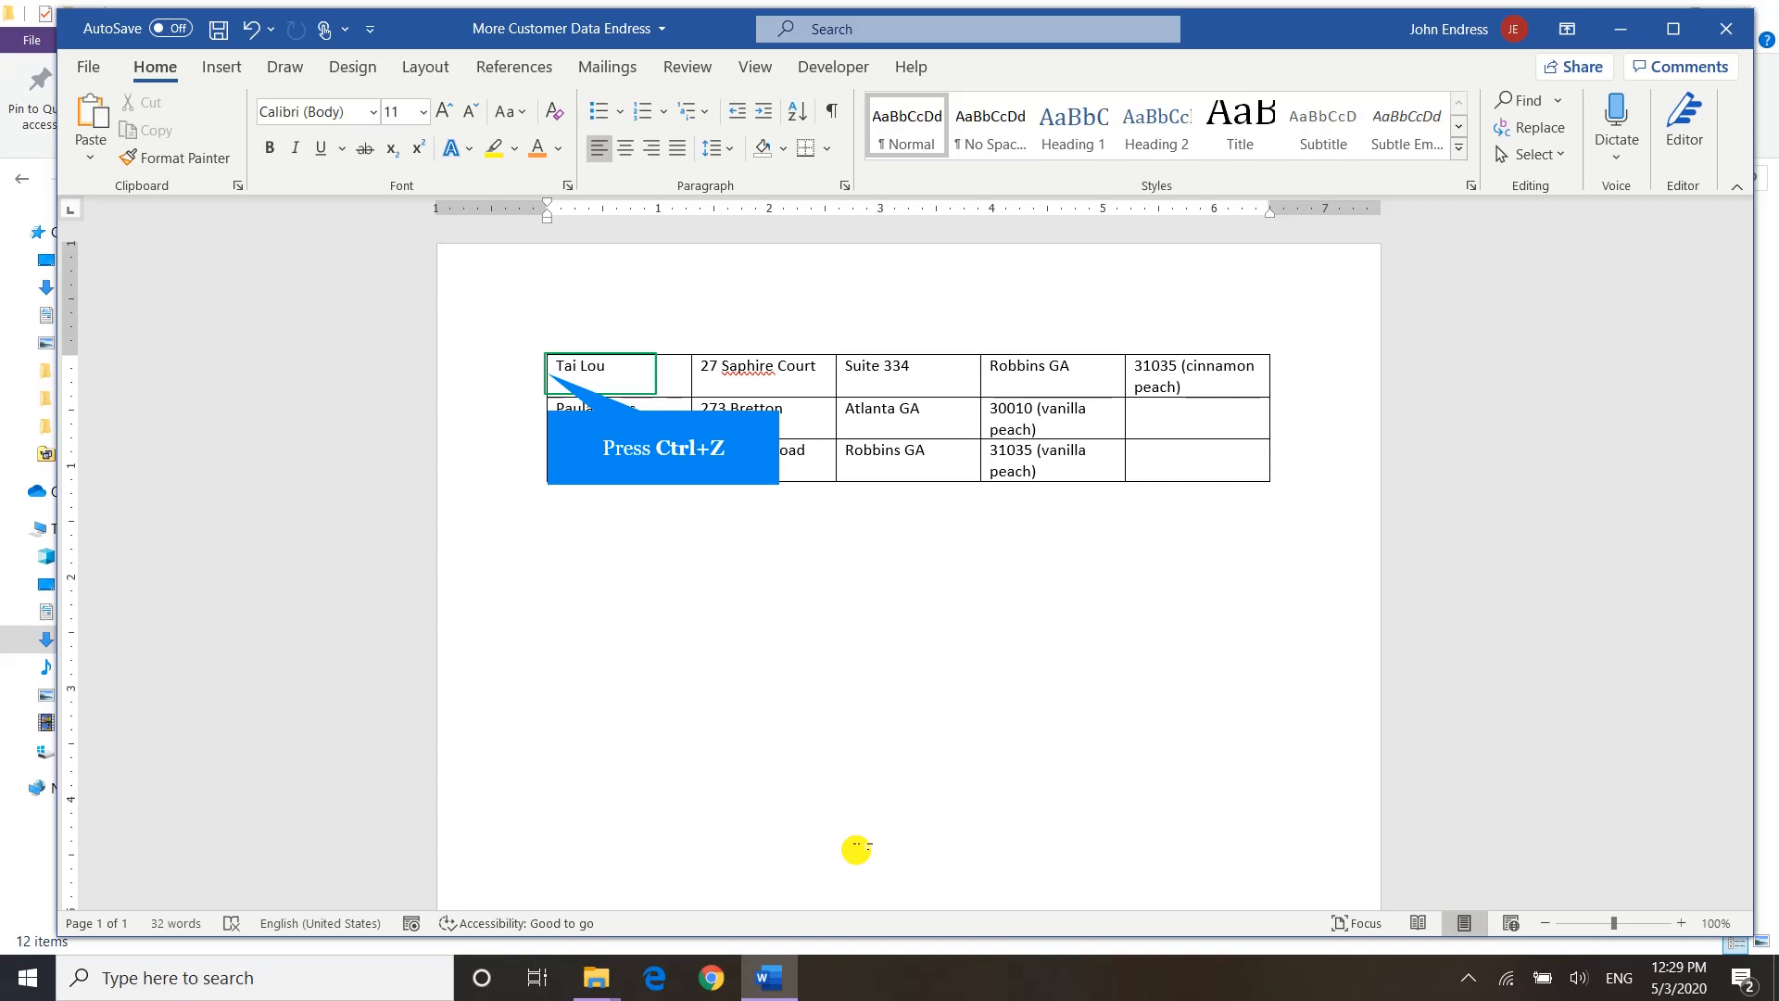
{"action": "key", "text": "ctrl+z"}
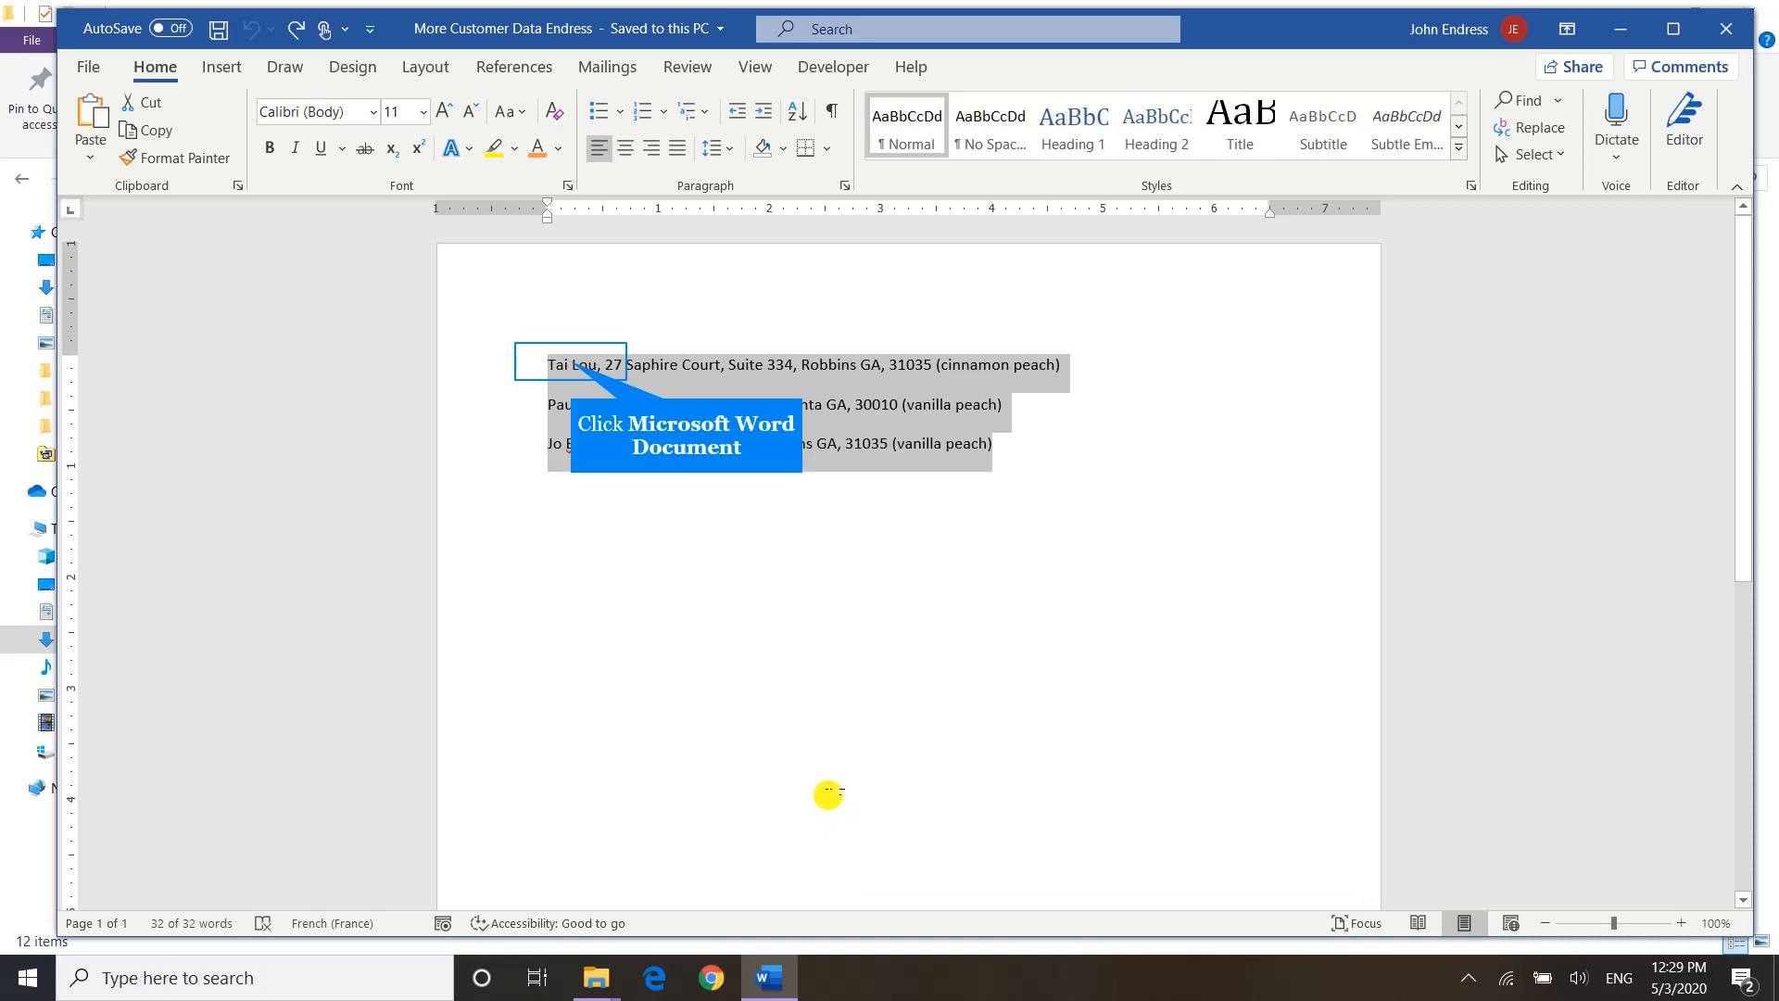
Step: Insert commas after the first two customers' first names and retype the third customer's name
{"action": "left_click", "coordinate": [572, 368]}
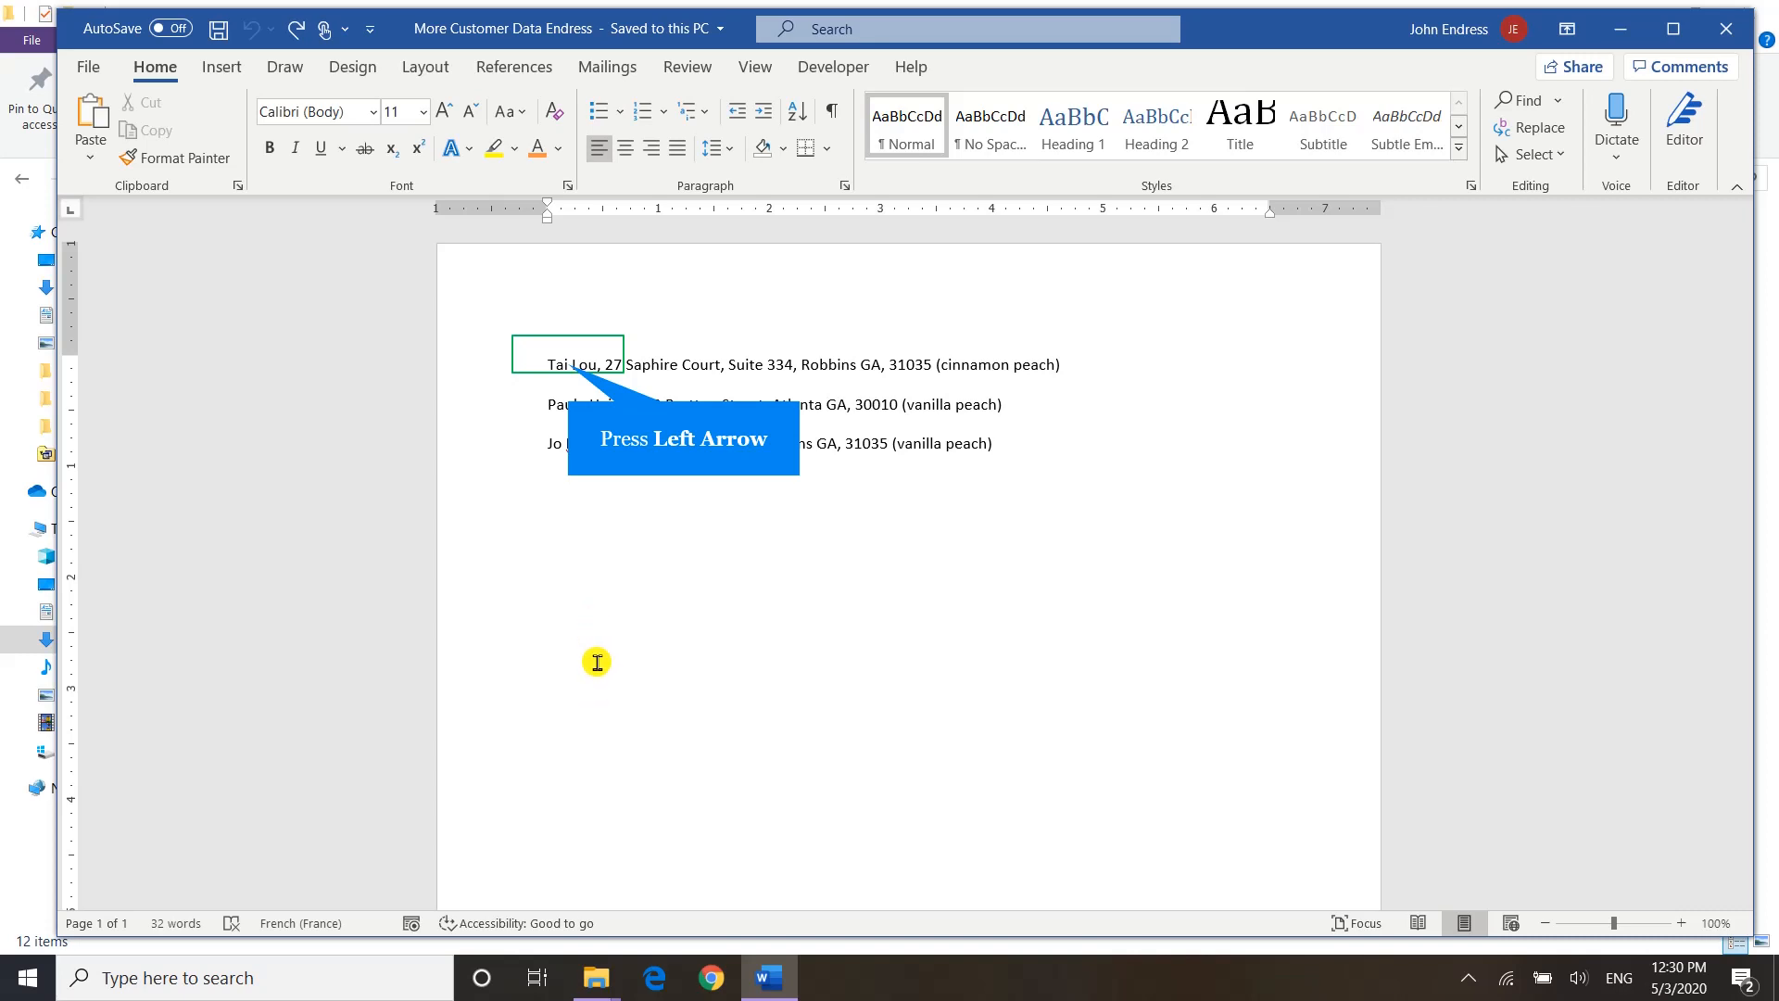
{"action": "key", "text": "Left"}
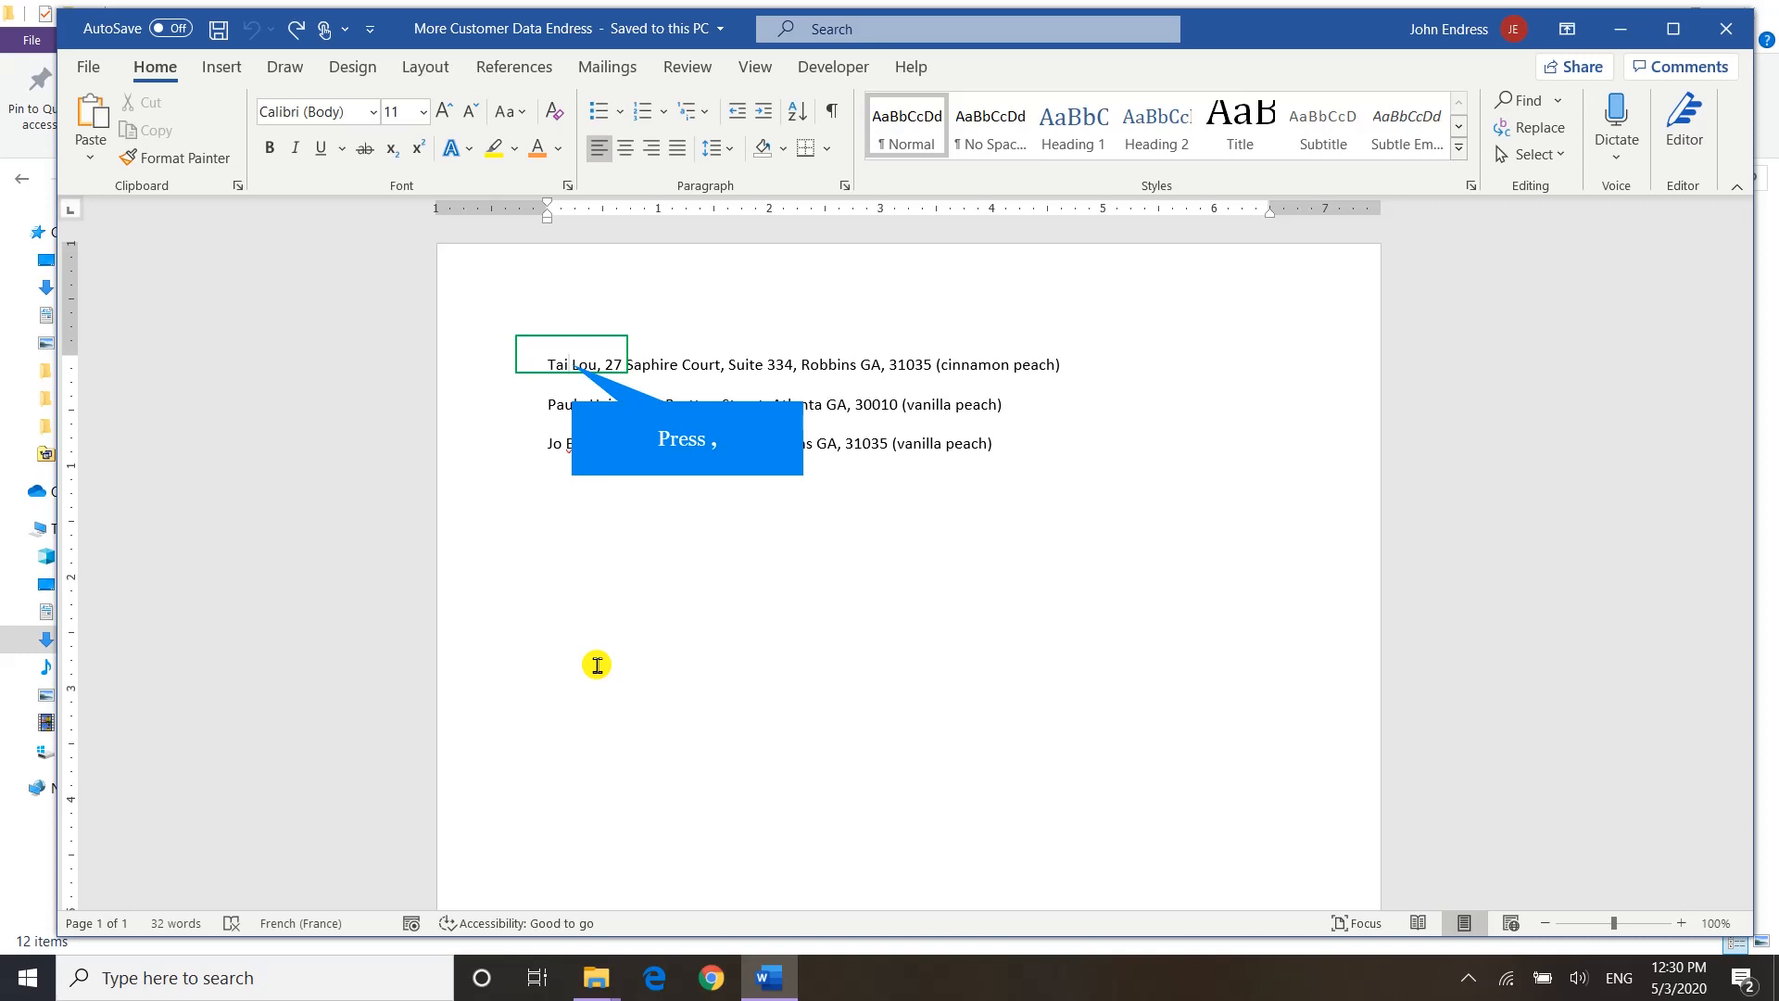
{"action": "type", "text": ","}
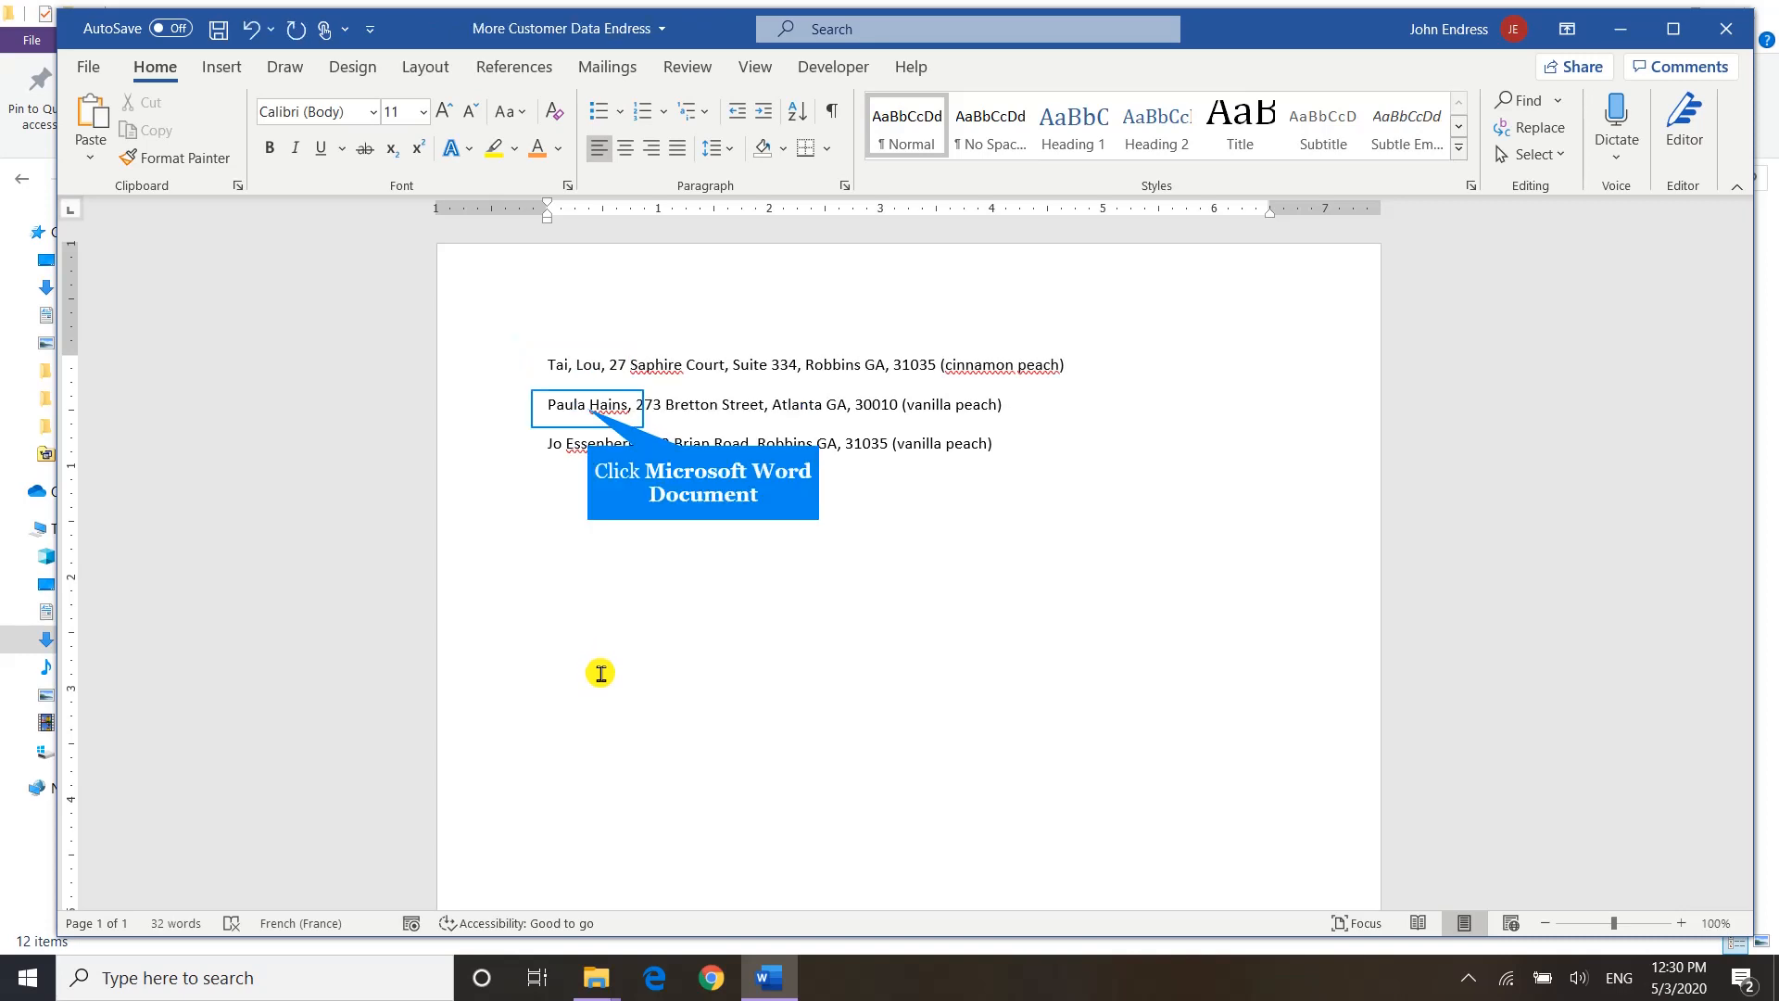
{"action": "left_click", "coordinate": [587, 408]}
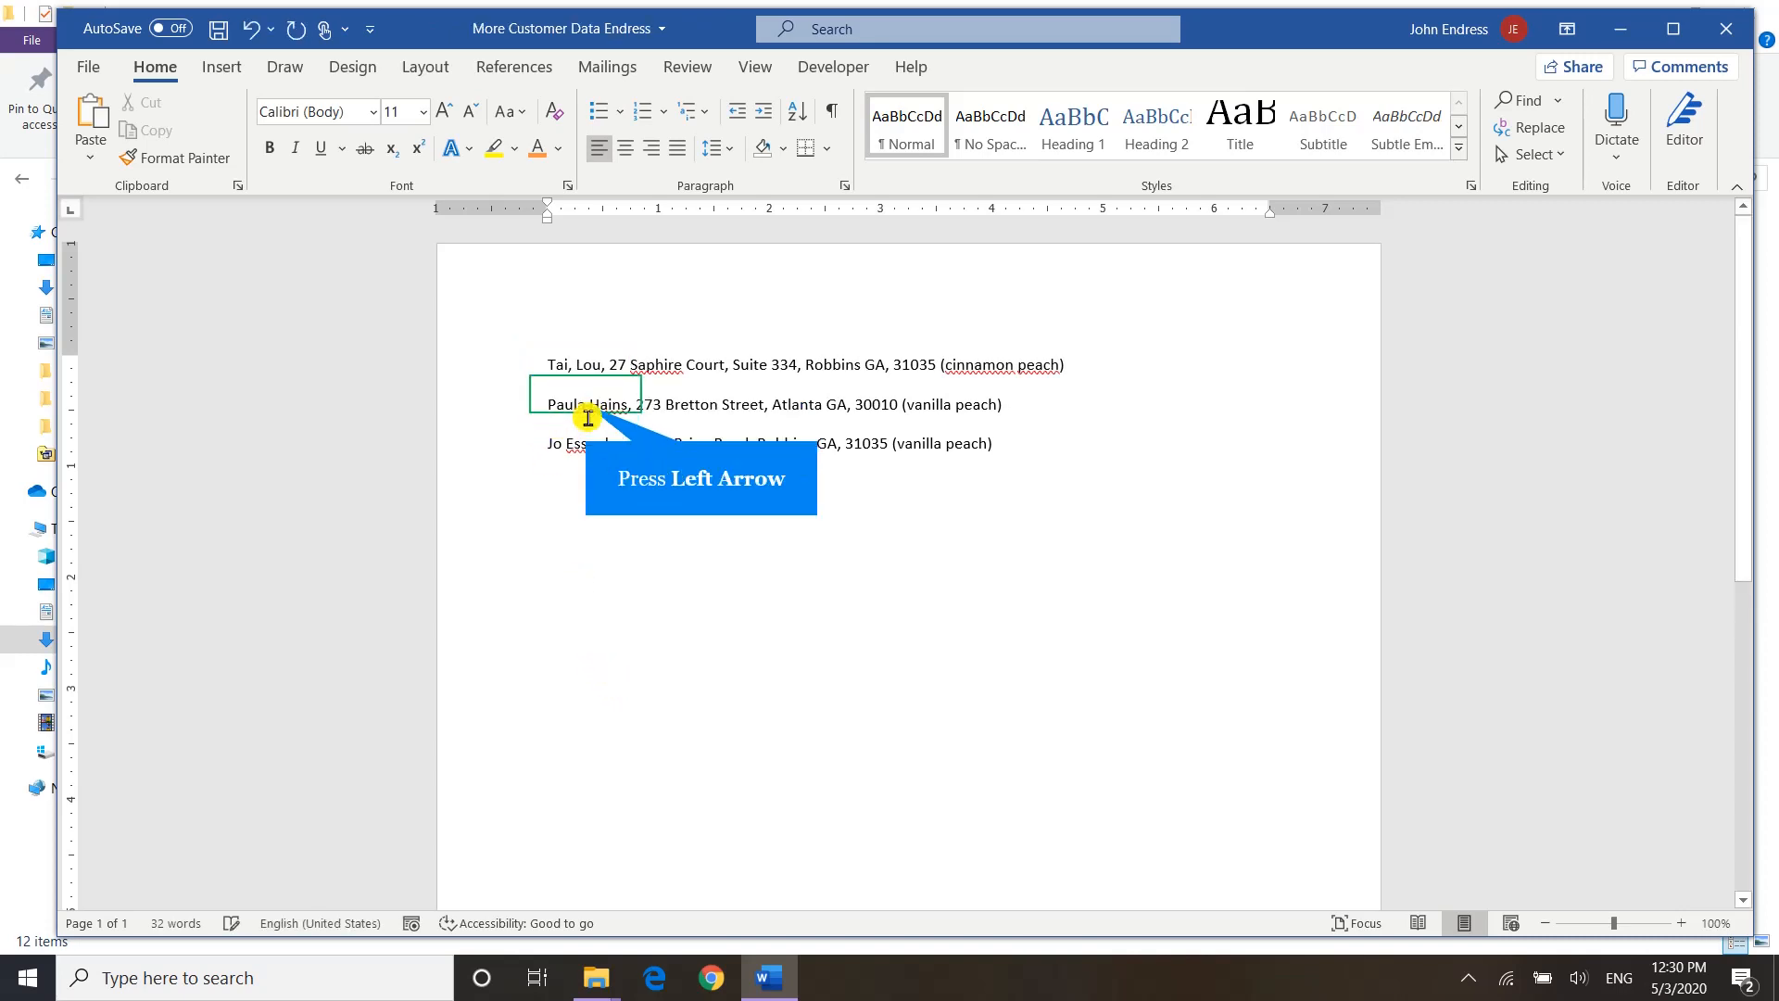
{"action": "key", "text": "Left"}
{"action": "type", "text": ","}
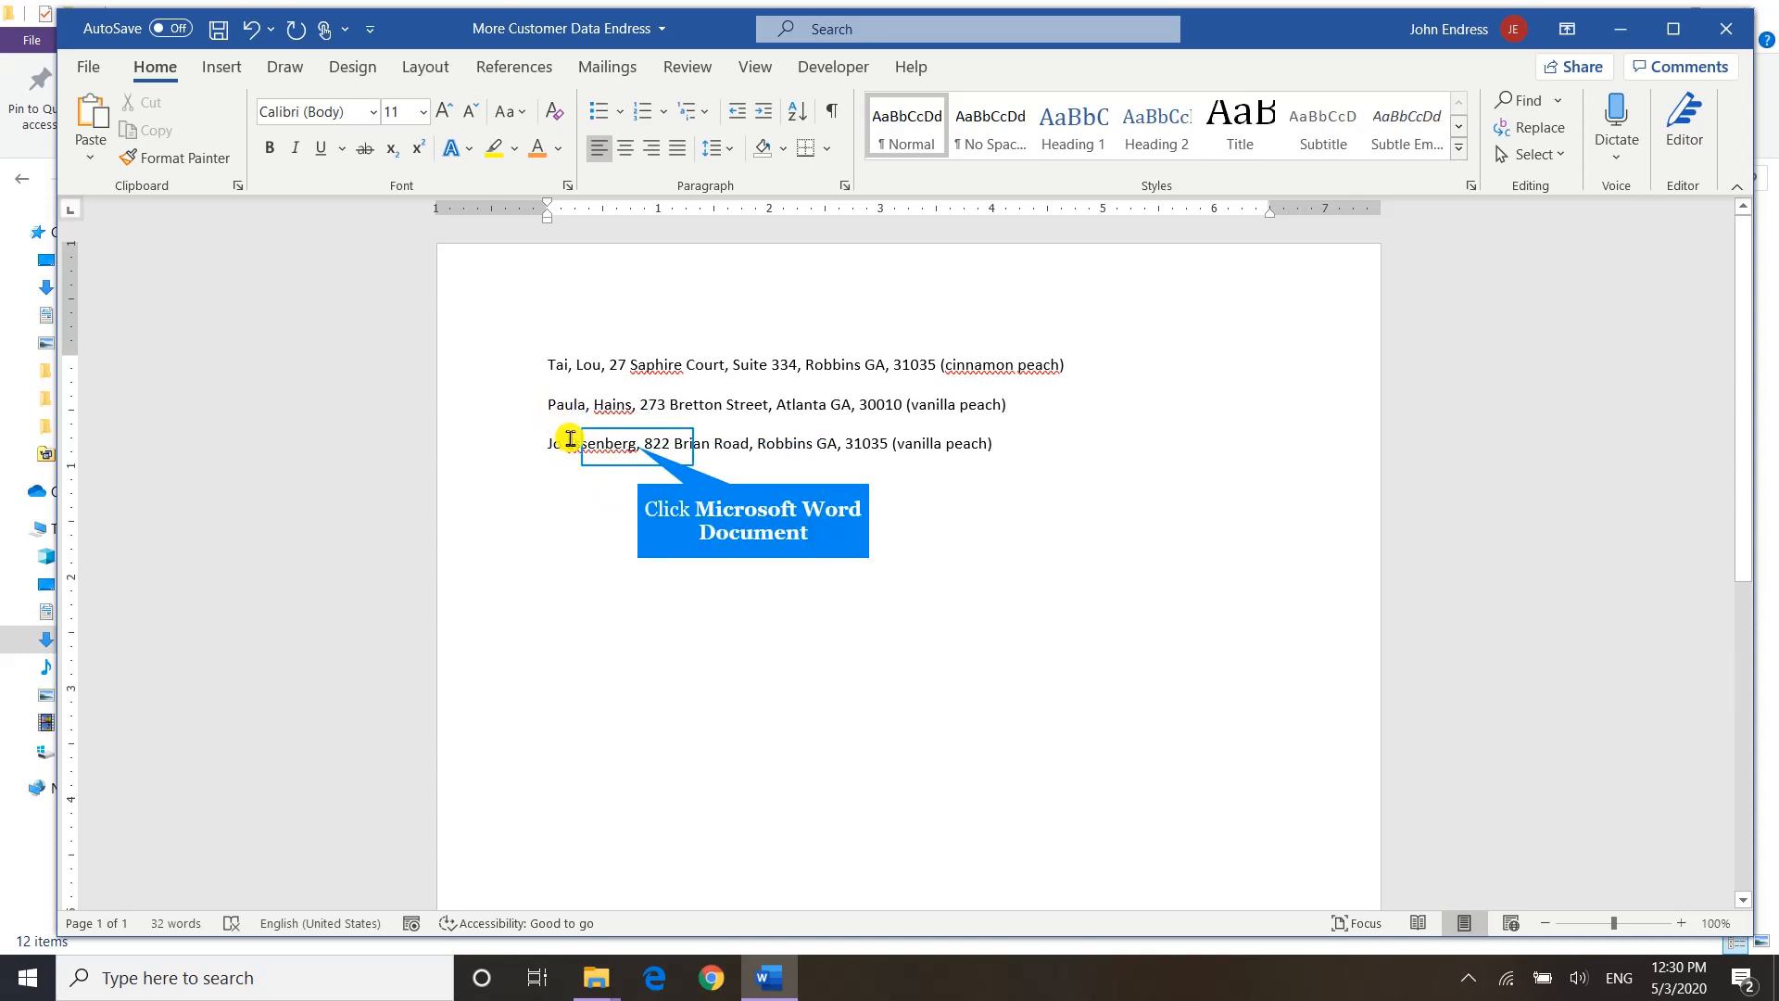
{"action": "left_click_drag", "start_coordinate": [637, 447], "coordinate": [549, 448]}
{"action": "type", "text": "John, Endress, 822 Brian Road, R"}
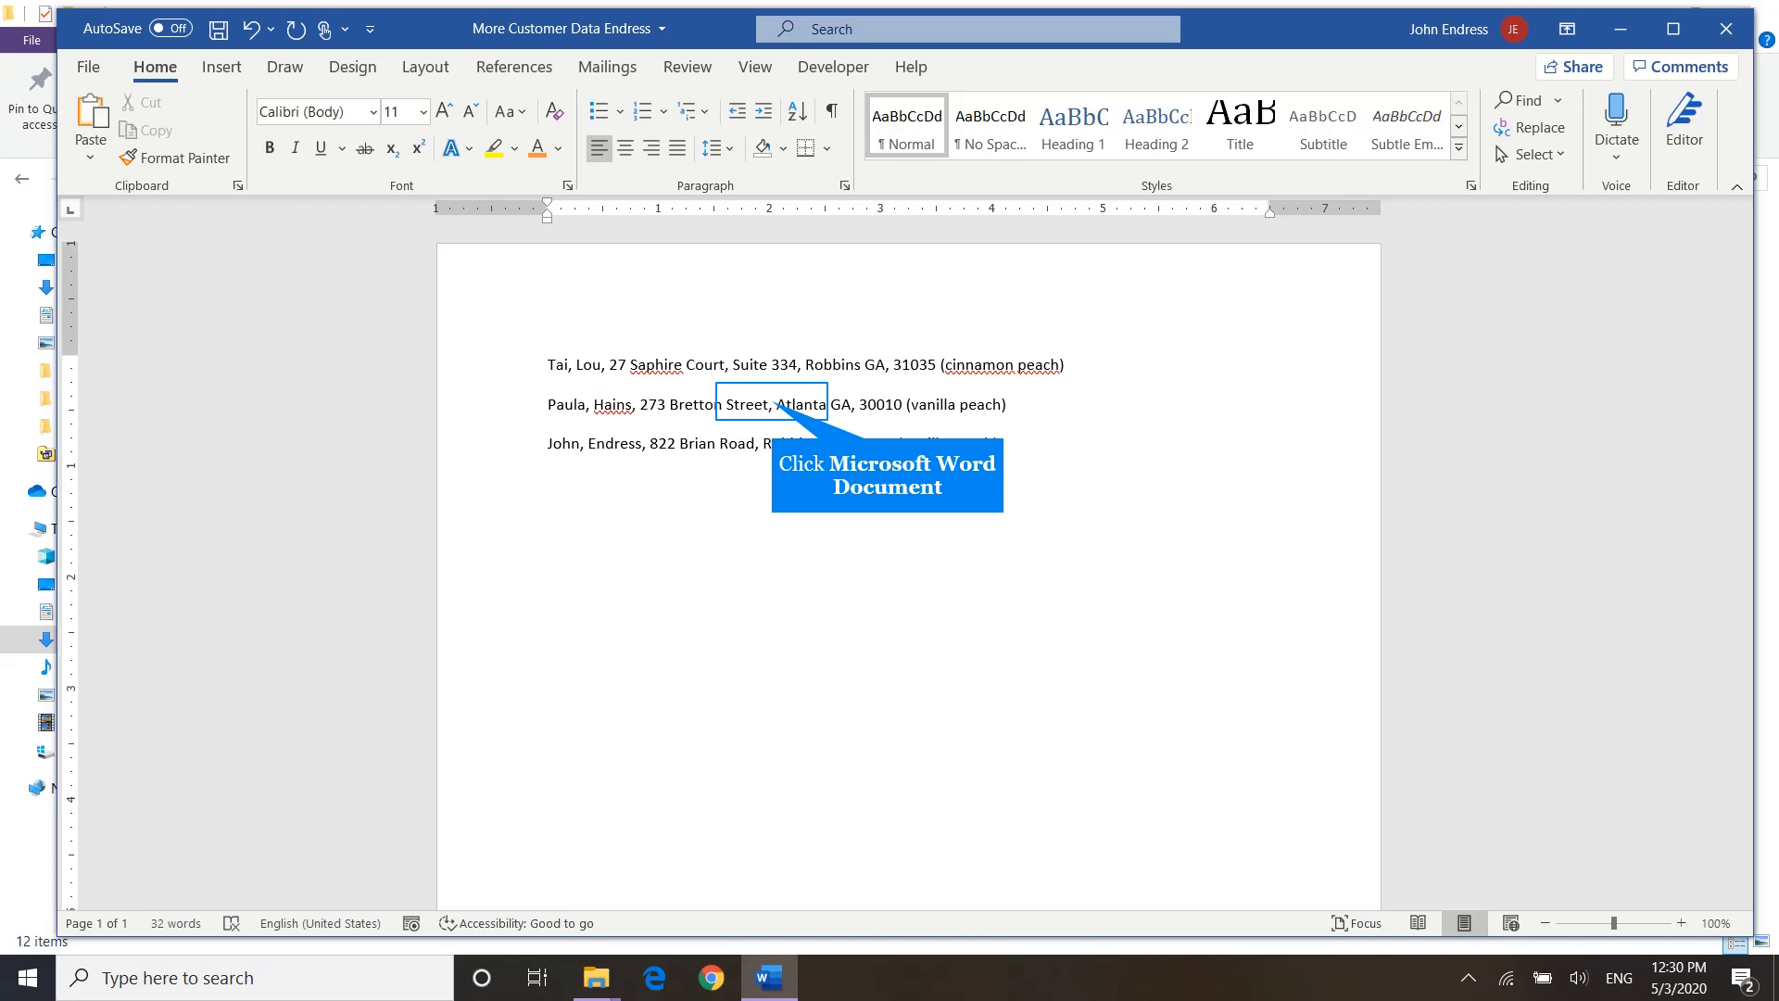
Step: Add a comma after the street on the second and third customer lines
{"action": "left_click", "coordinate": [773, 405]}
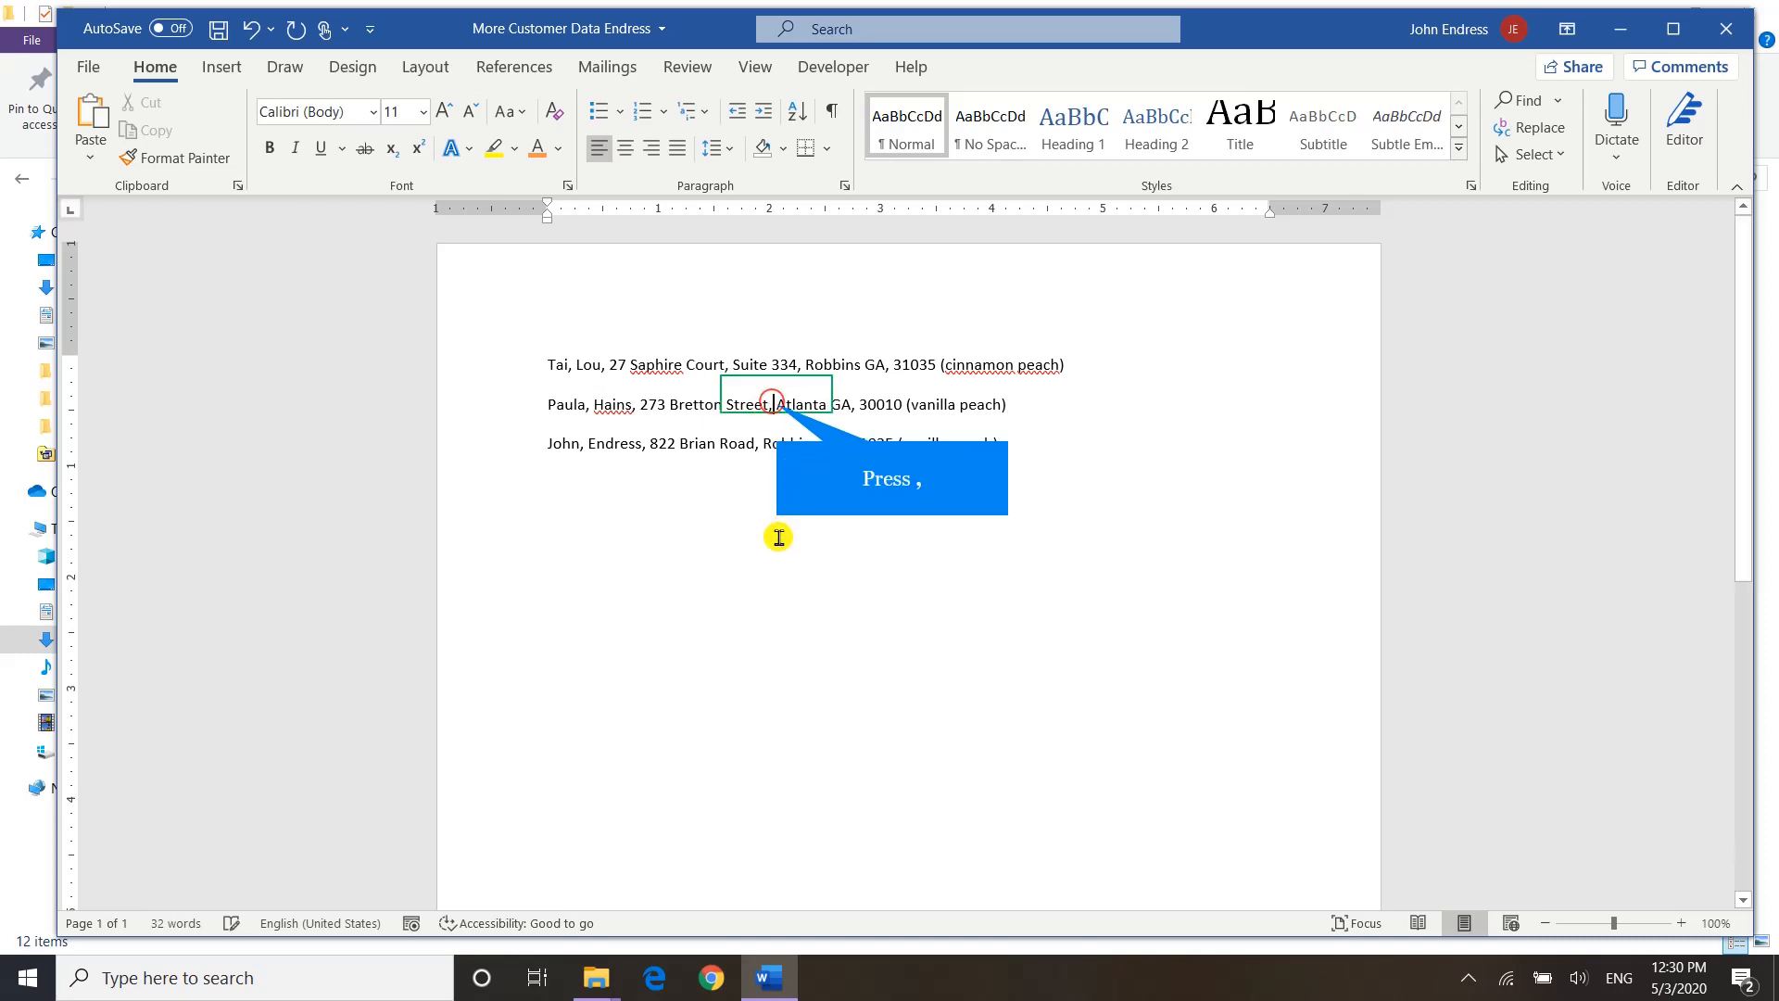
{"action": "type", "text": ","}
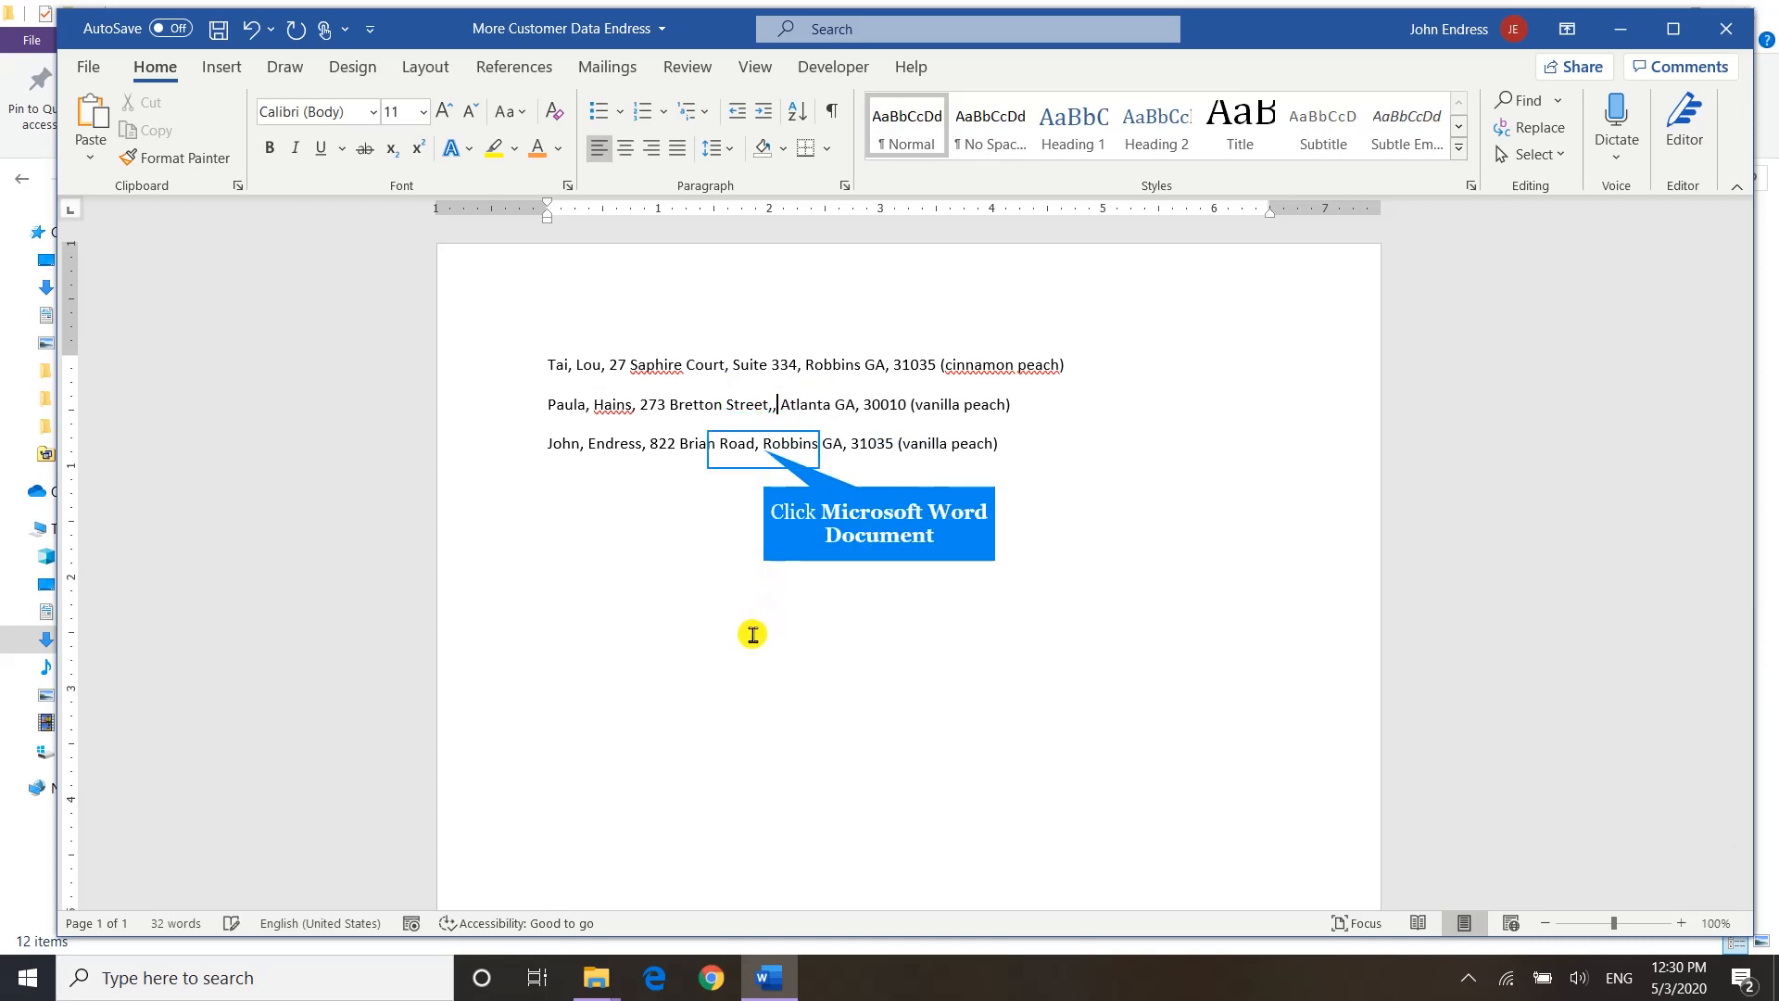
{"action": "left_click", "coordinate": [761, 445]}
{"action": "key", "text": "Left"}
{"action": "type", "text": ","}
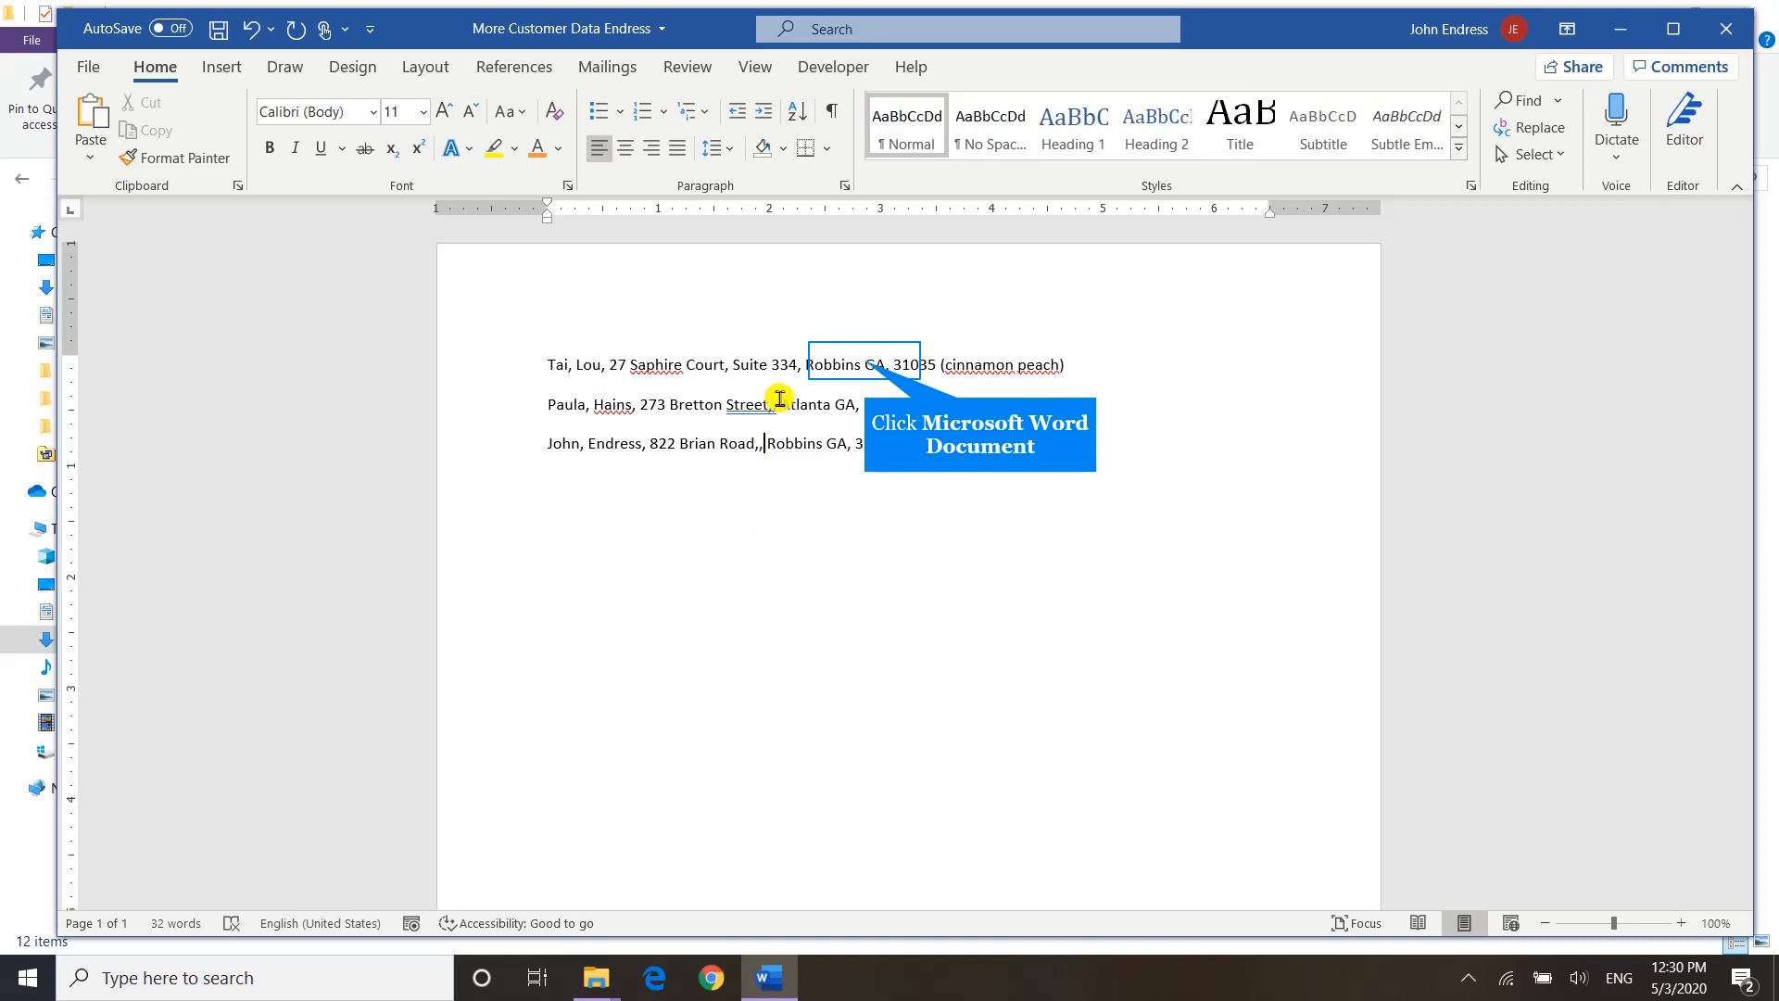
Step: Add a comma after the city on each of the three customer lines
{"action": "left_click", "coordinate": [863, 358]}
{"action": "key", "text": "Left"}
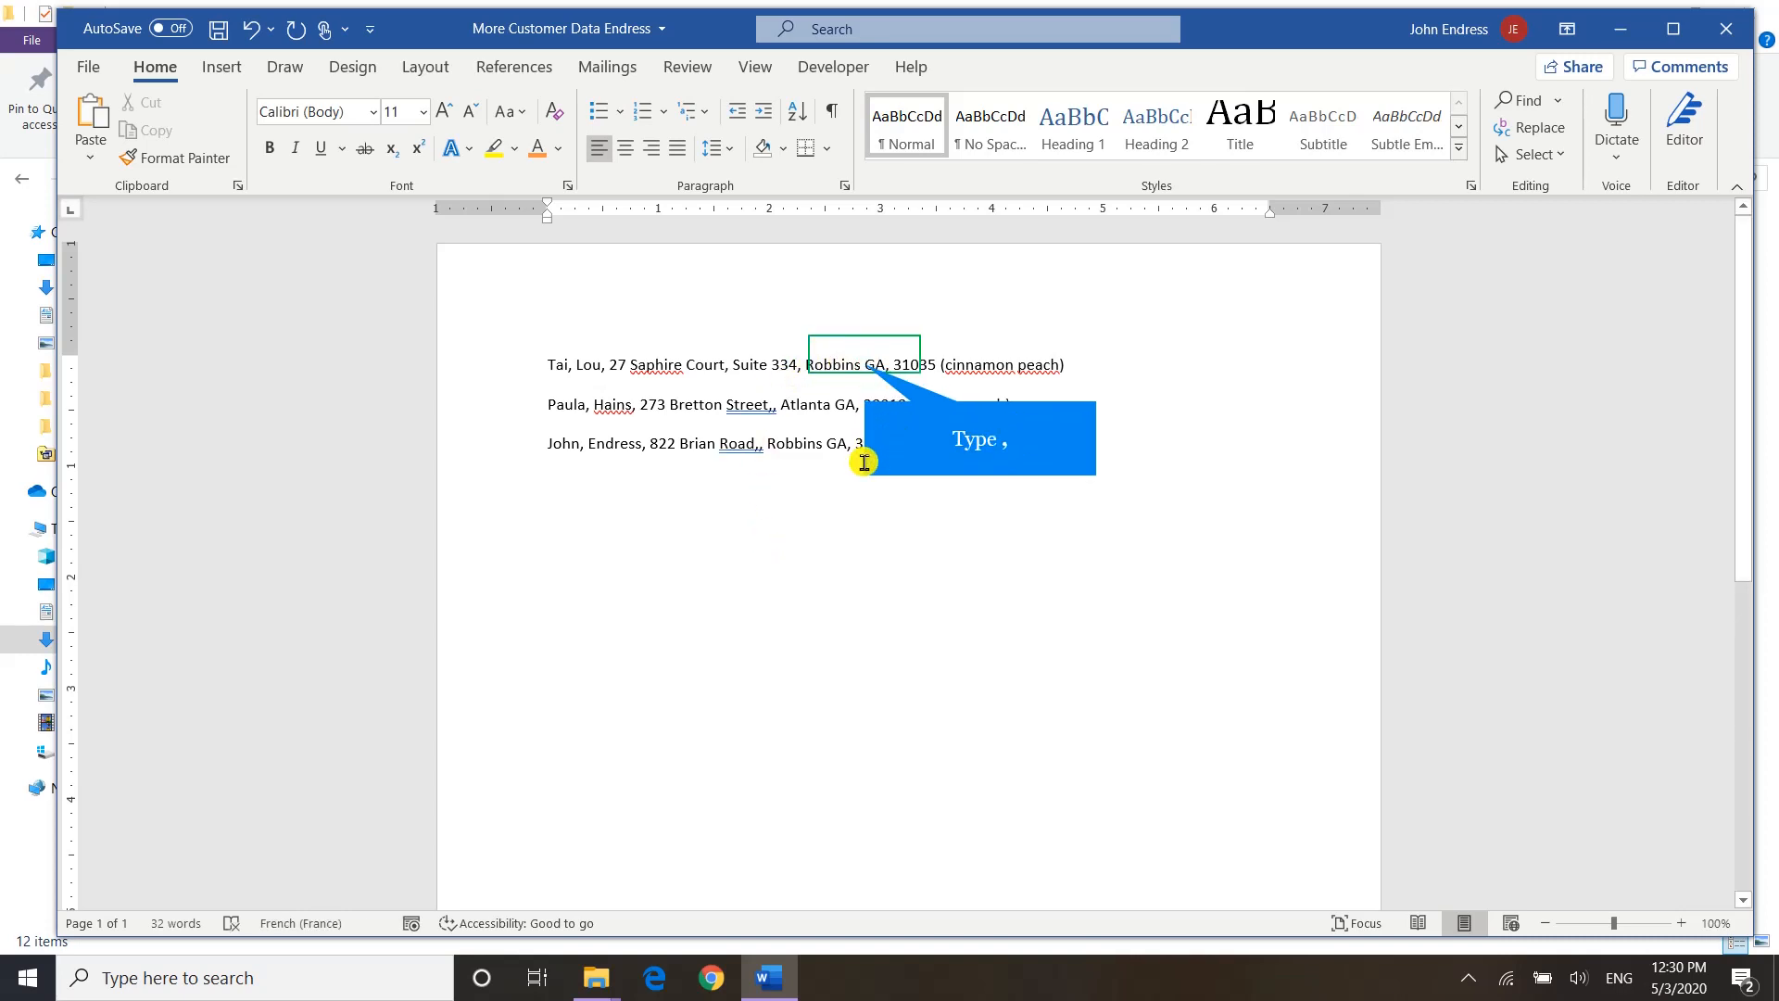
{"action": "type", "text": ","}
{"action": "key", "text": "Down"}
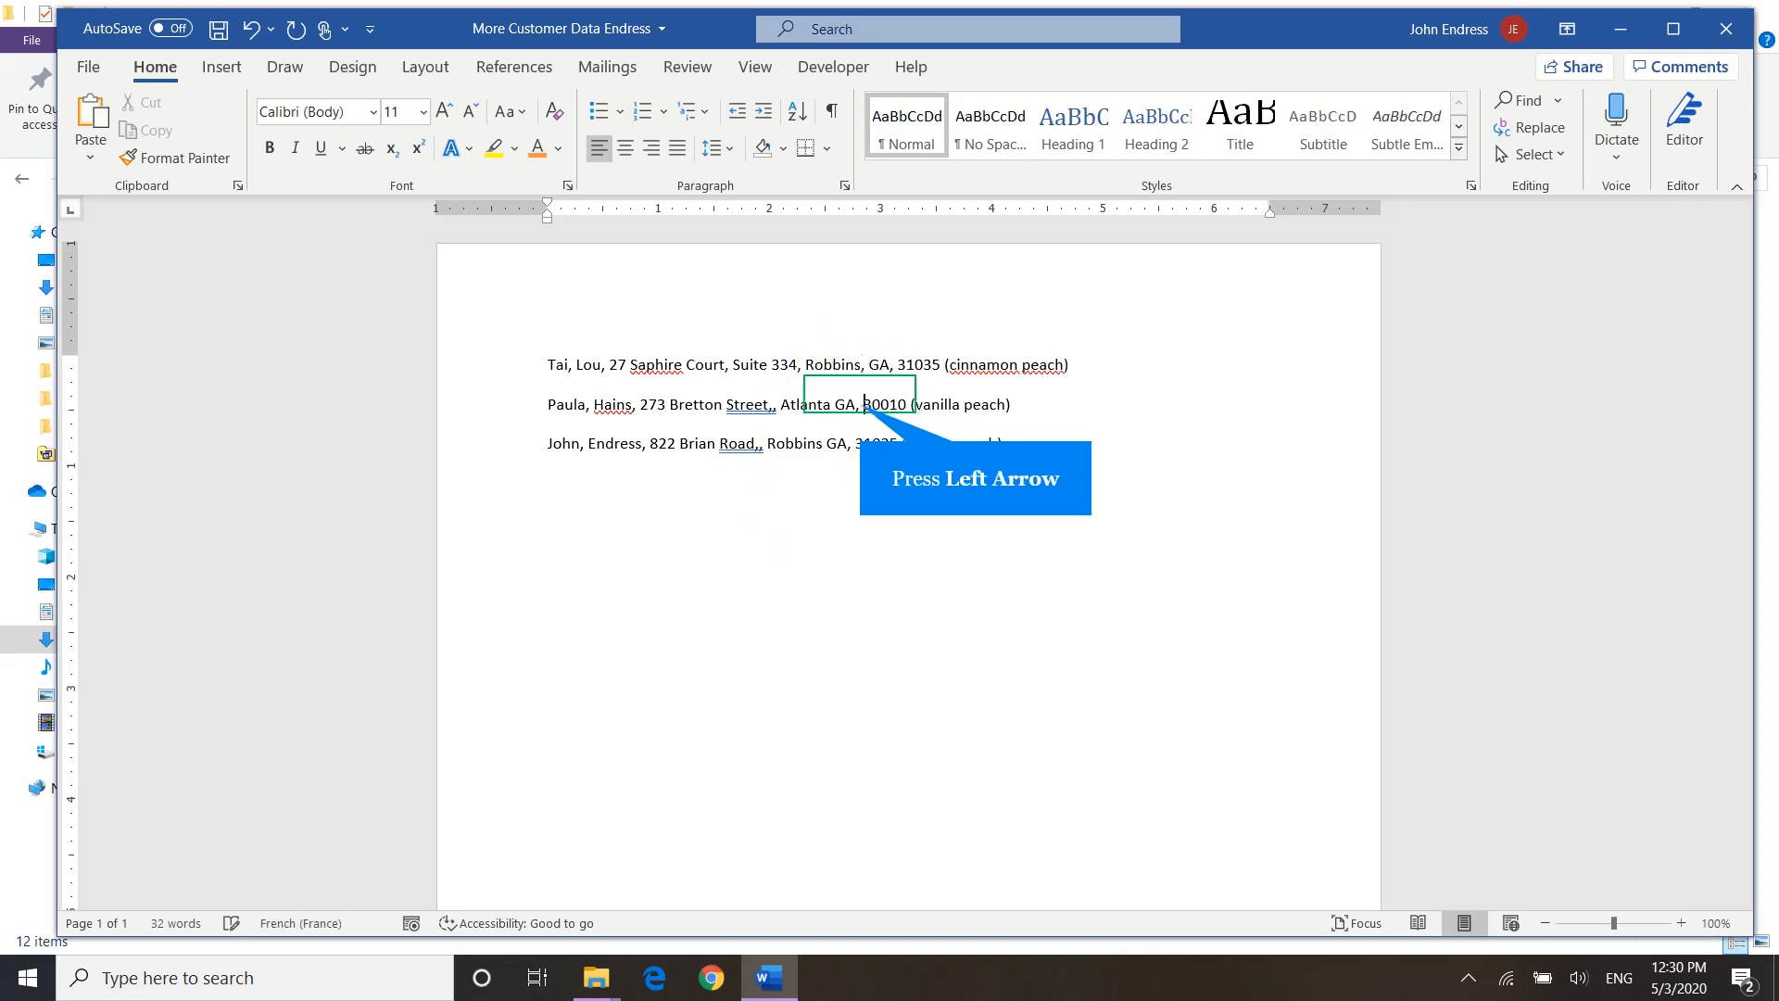
{"action": "key", "text": "Left"}
{"action": "key", "text": "Left"}
{"action": "key", "text": "Left"}
{"action": "key", "text": "Left"}
{"action": "key", "text": "Left"}
{"action": "type", "text": ","}
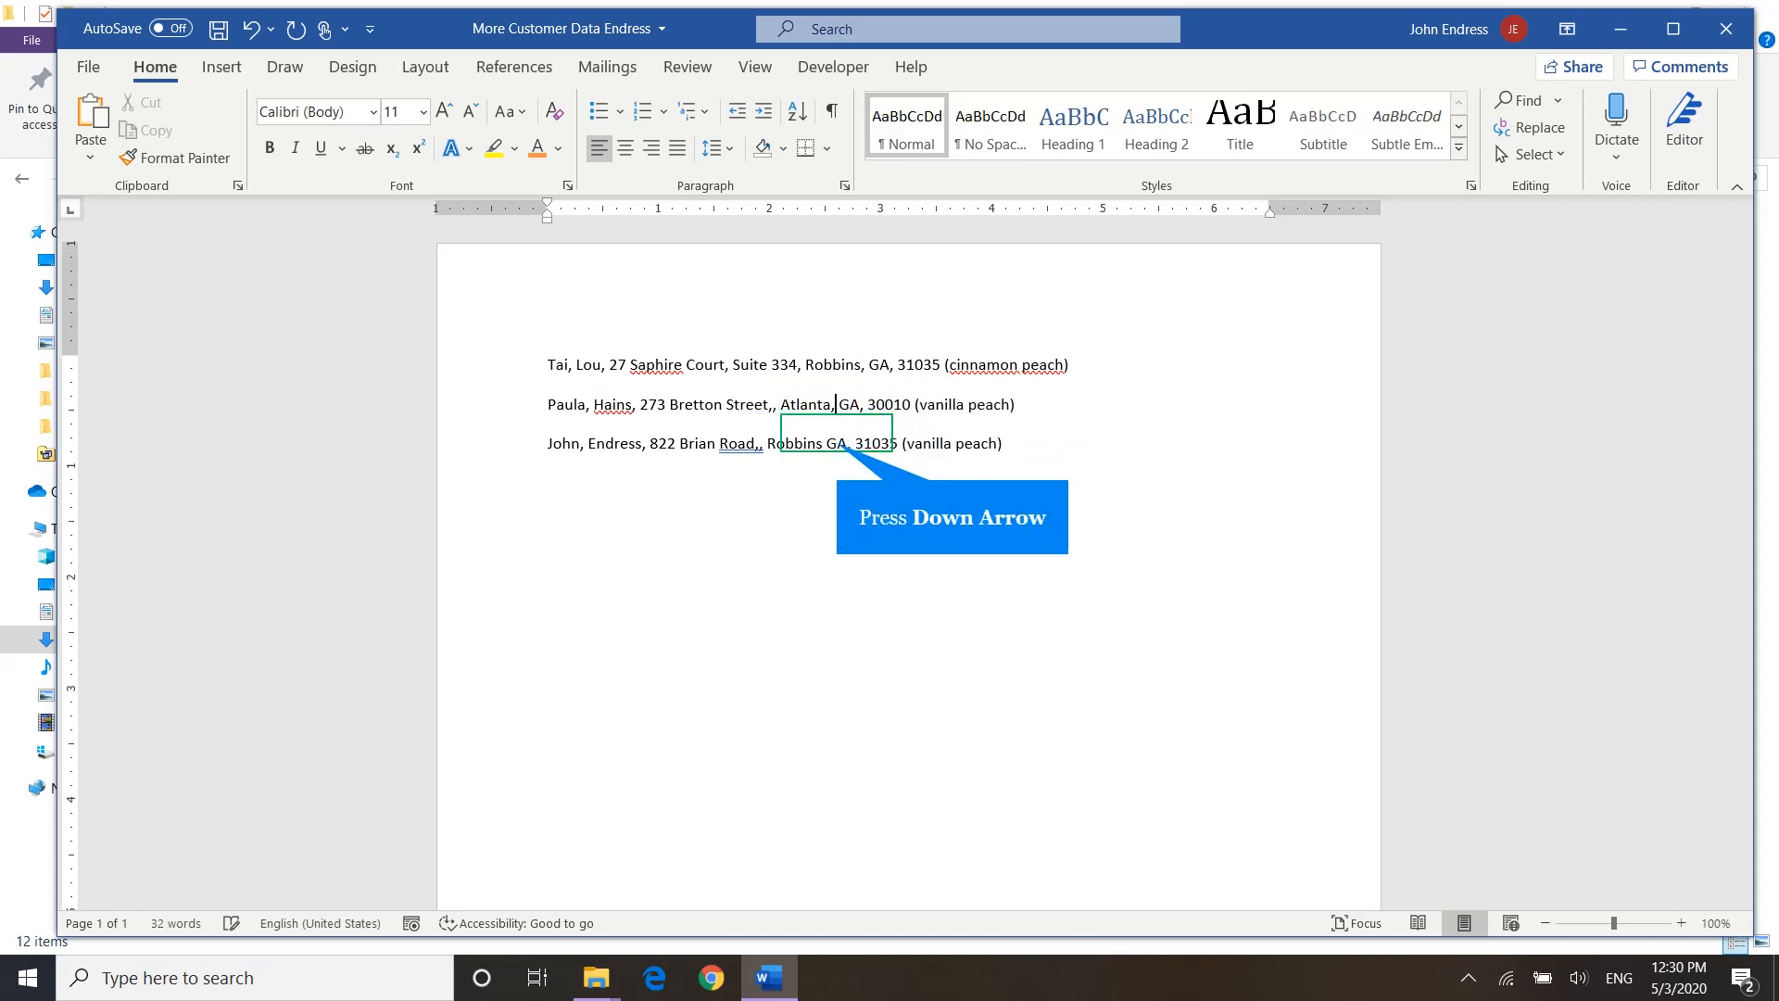
{"action": "key", "text": "Down"}
{"action": "key", "text": "Left"}
{"action": "type", "text": ","}
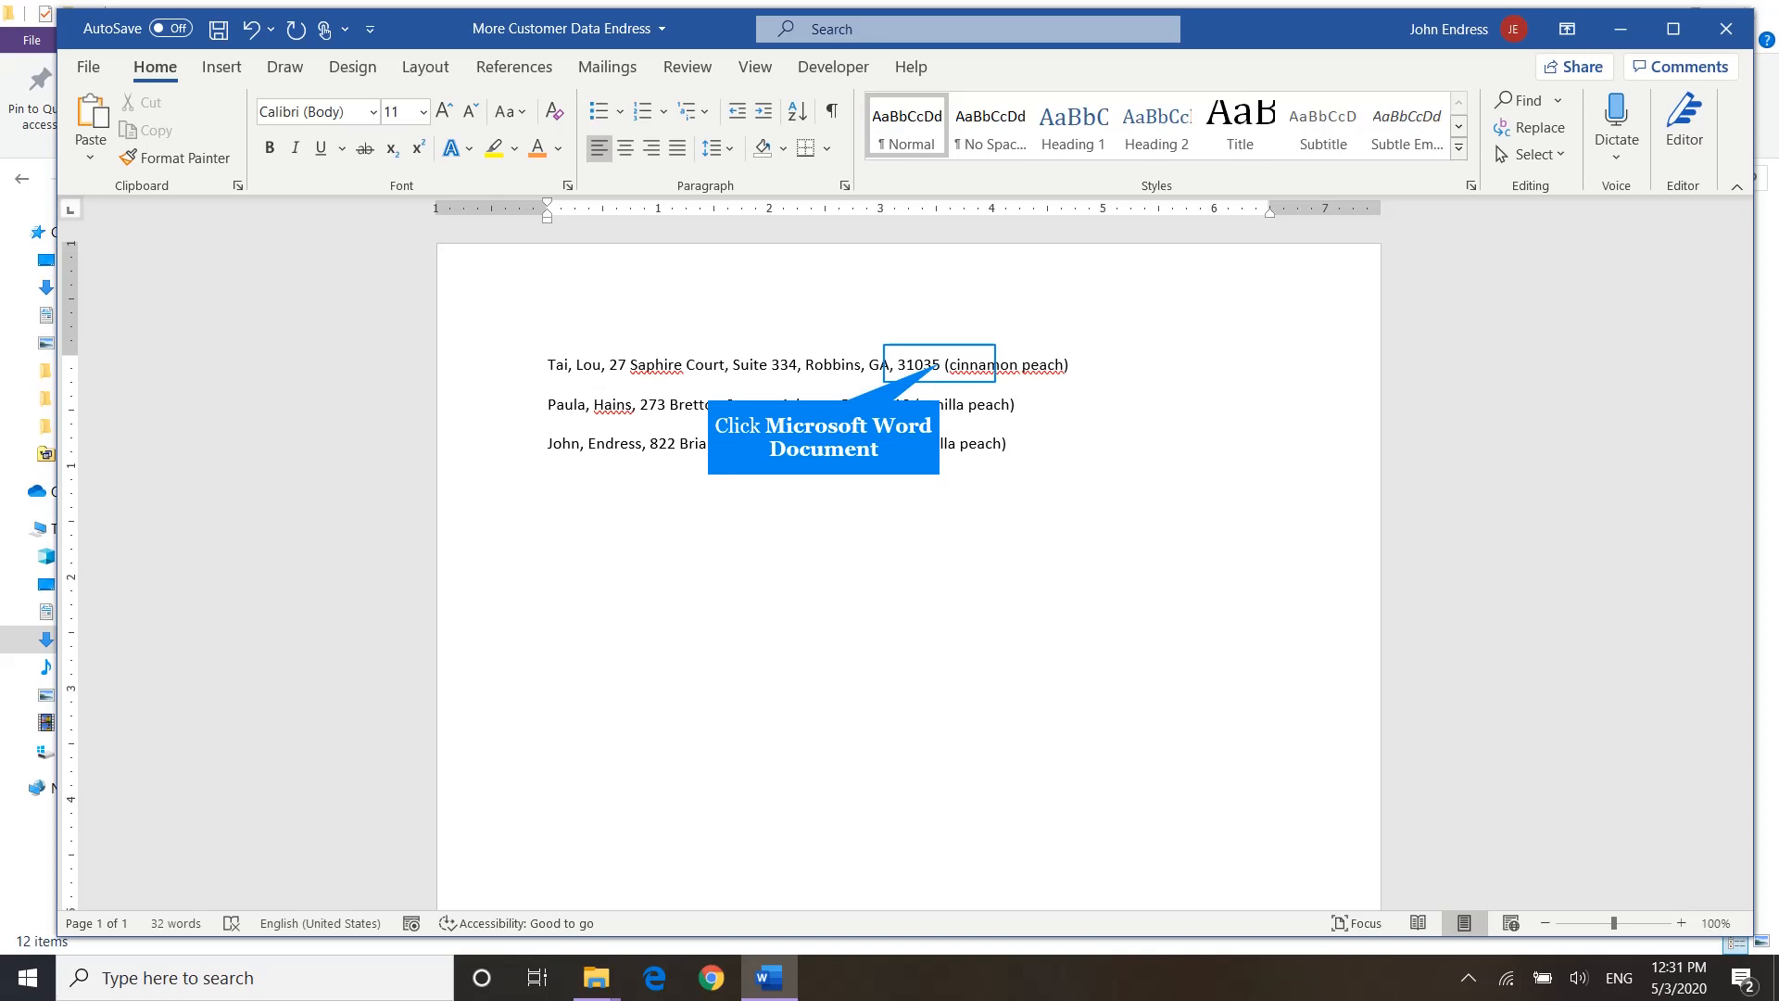
Step: Add a comma after the ZIP code on each of the three customer lines
{"action": "left_click", "coordinate": [924, 457]}
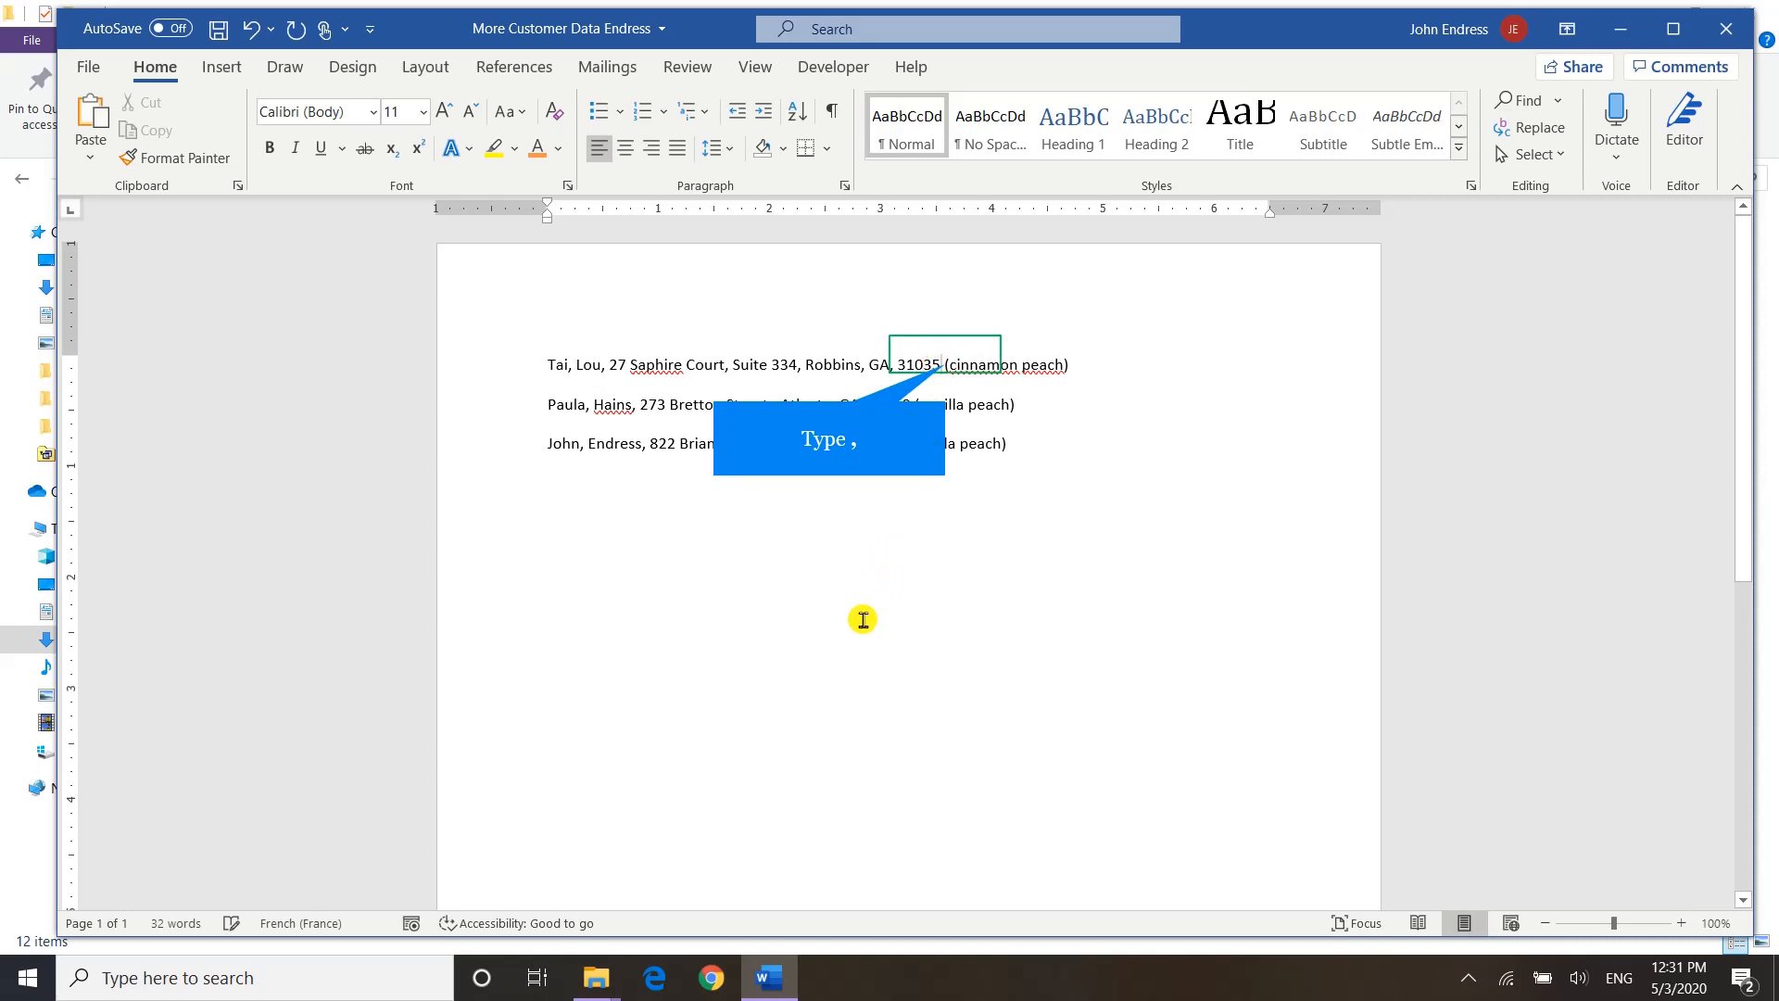
{"action": "type", "text": ","}
{"action": "key", "text": "Down"}
{"action": "key", "text": "Left"}
{"action": "key", "text": "Left"}
{"action": "key", "text": "Left"}
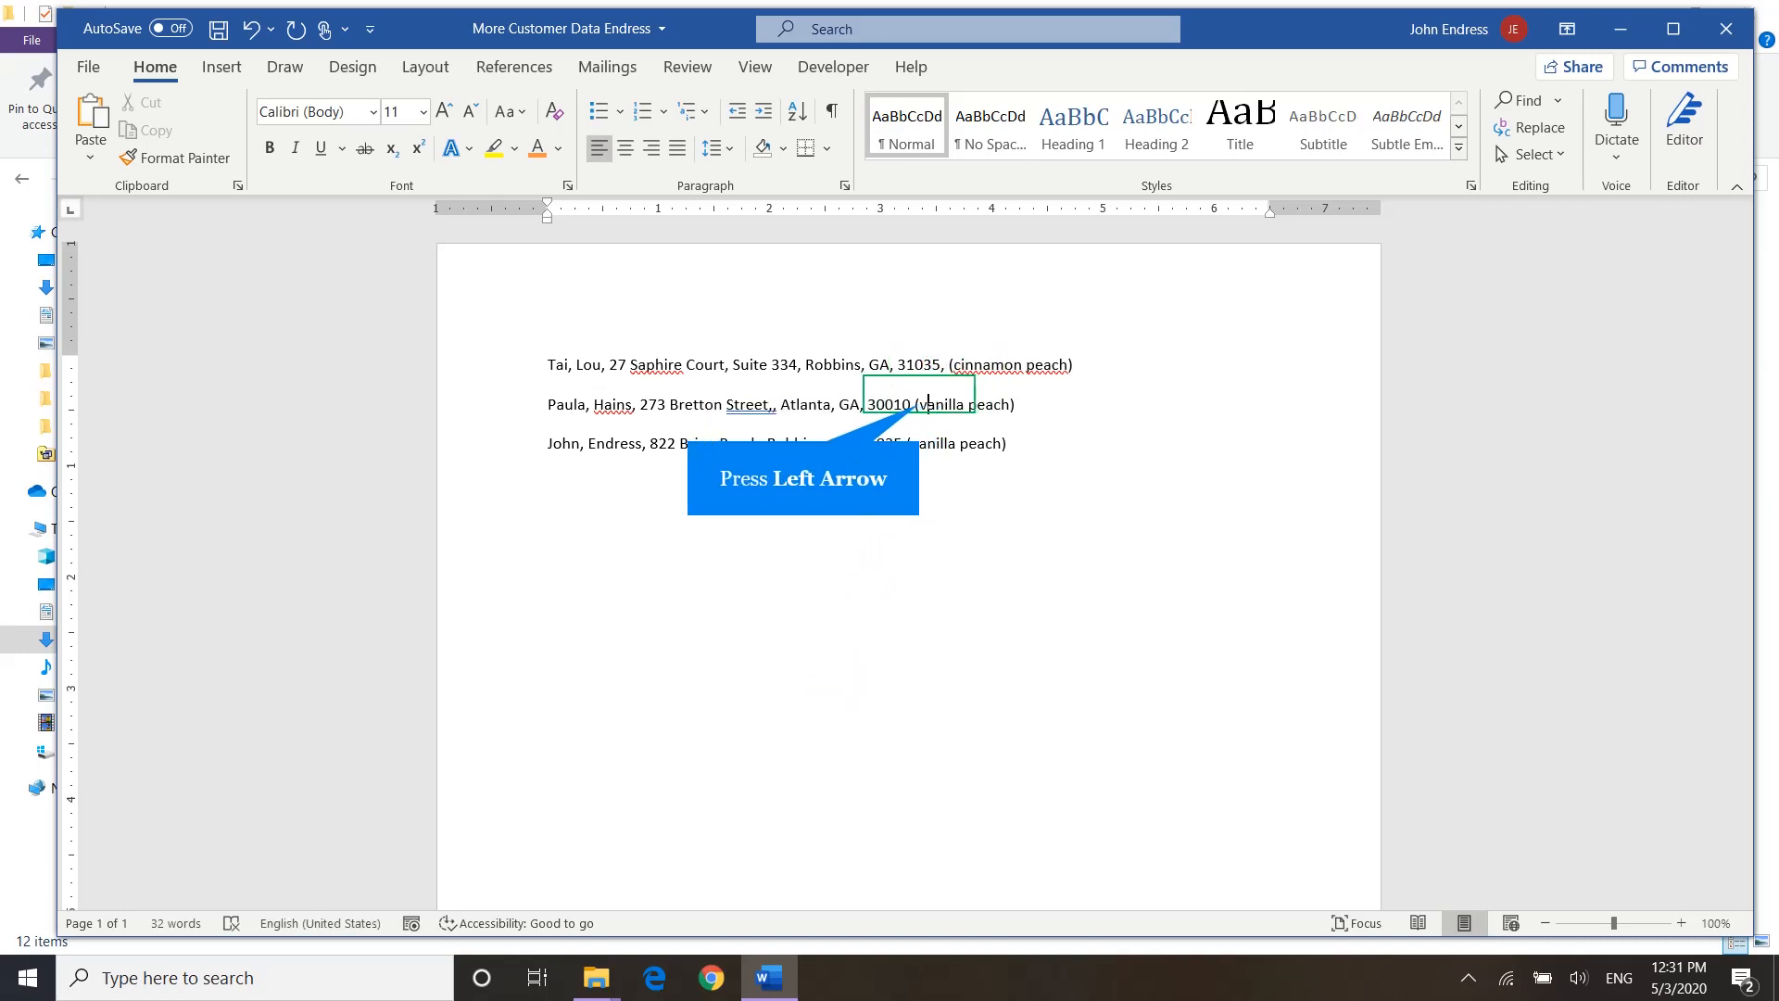
{"action": "key", "text": "Left"}
{"action": "type", "text": ","}
{"action": "key", "text": "Down"}
{"action": "key", "text": "Left"}
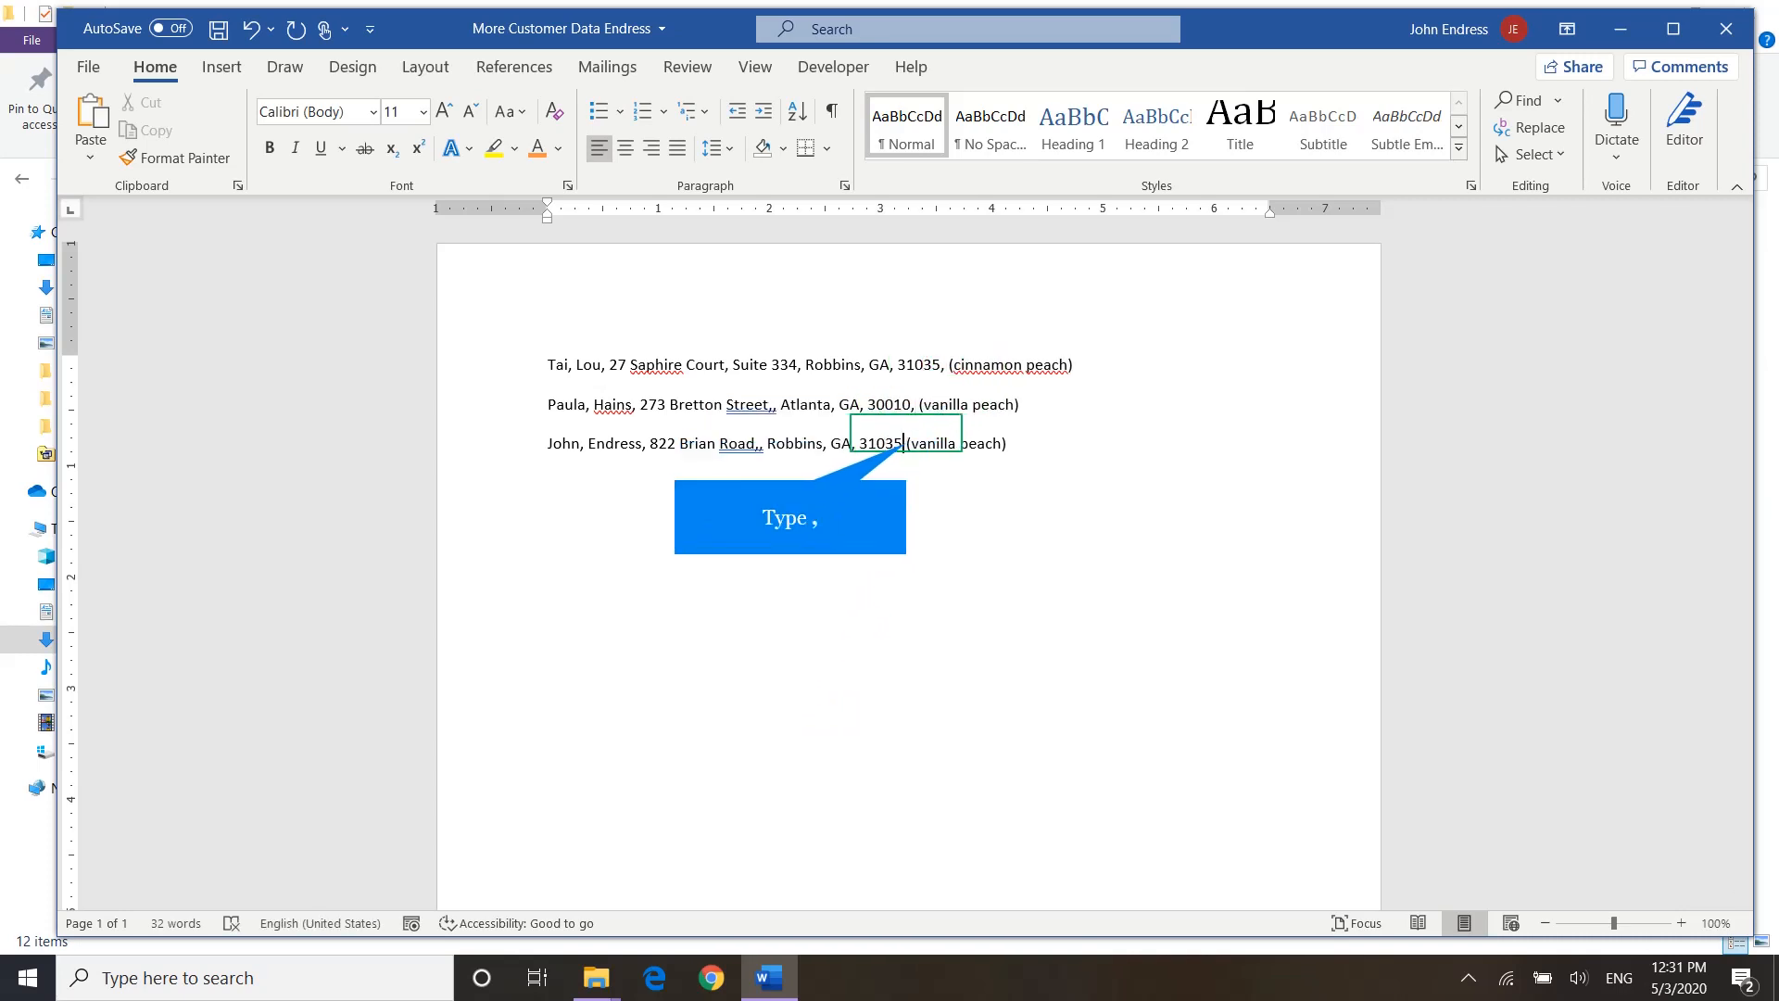
{"action": "type", "text": ","}
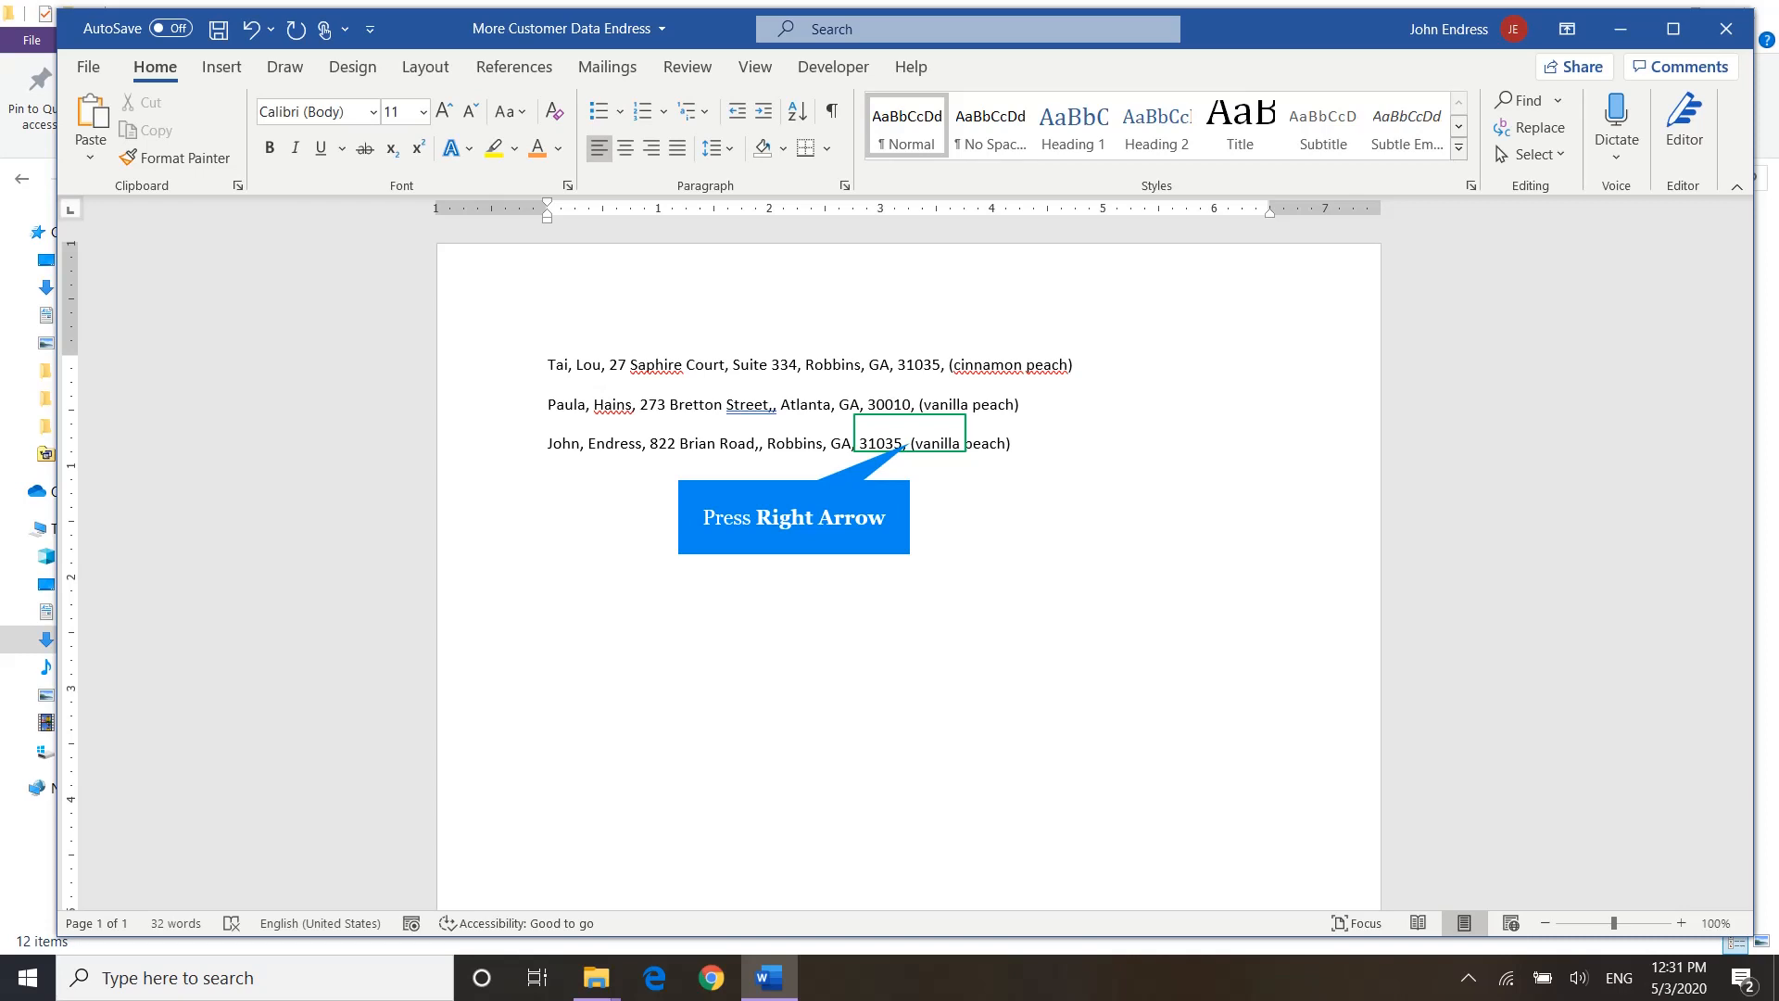
Step: Remove the parentheses around the vanilla peach flavour on the third and second lines
{"action": "key", "text": "Right"}
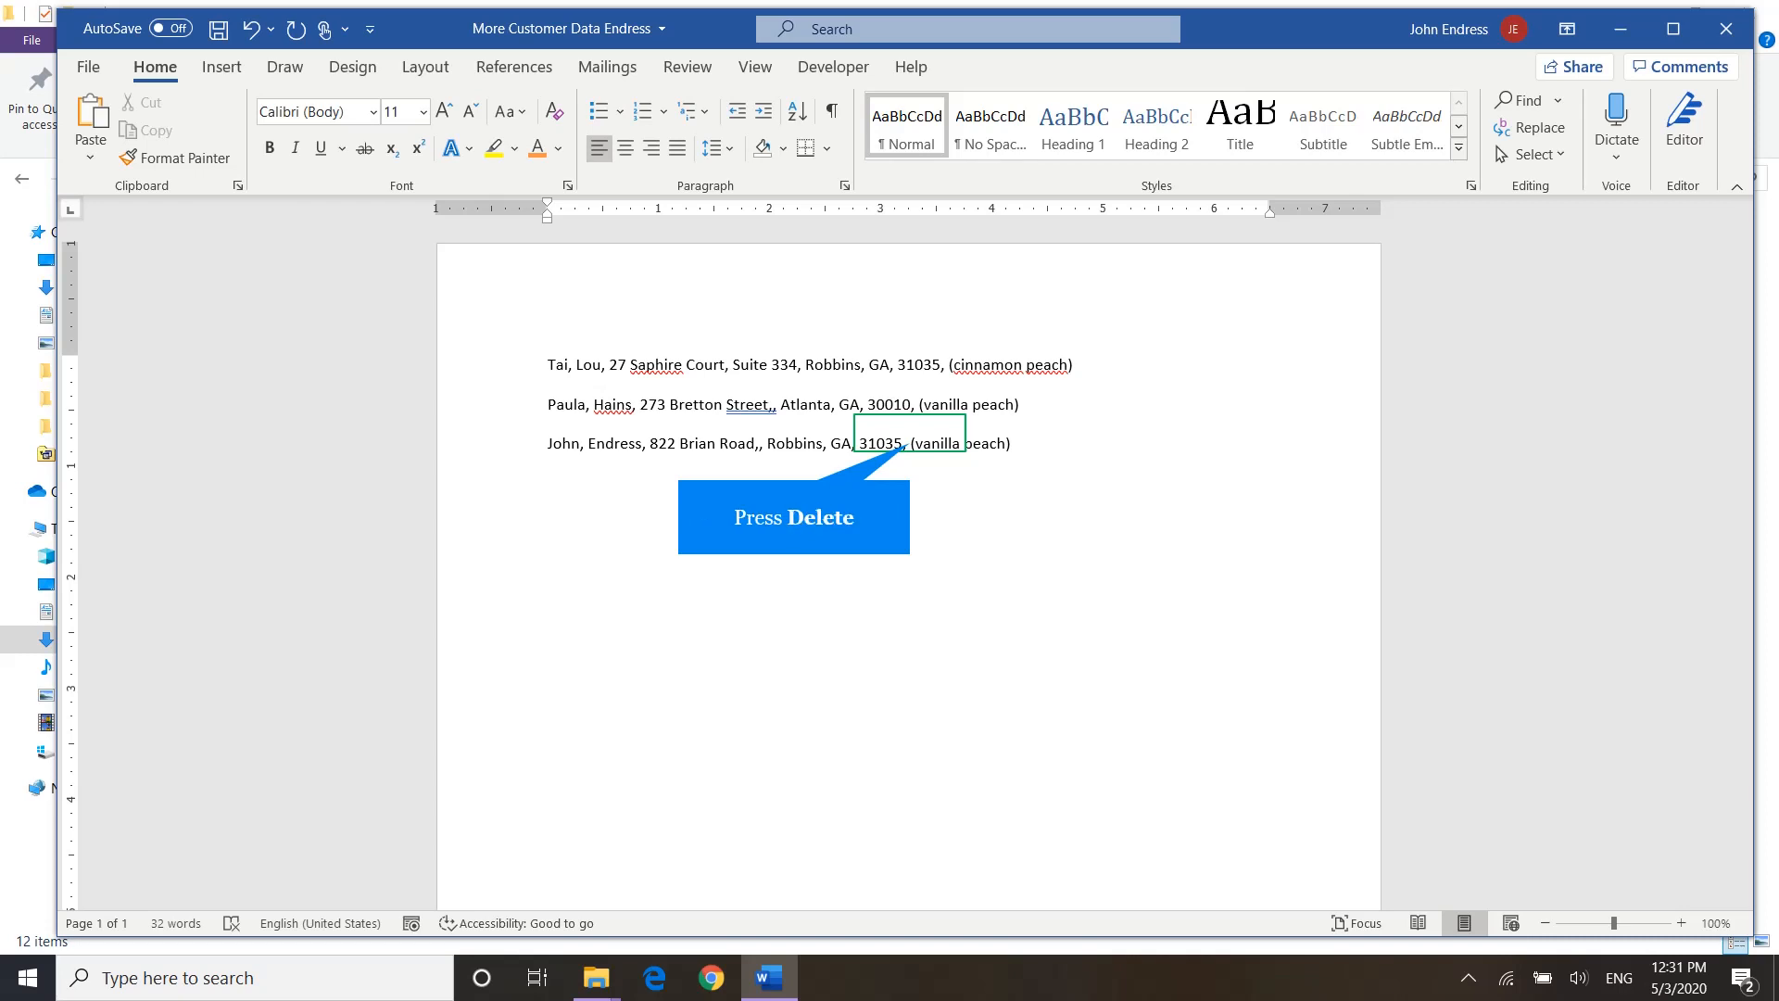
{"action": "key", "text": "Delete"}
{"action": "key", "text": "Right"}
{"action": "key", "text": "Right"}
{"action": "key", "text": "Right"}
{"action": "key", "text": "Right"}
{"action": "key", "text": "Right"}
{"action": "key", "text": "Right"}
{"action": "key", "text": "Right"}
{"action": "key", "text": "Right"}
{"action": "key", "text": "Right"}
{"action": "key", "text": "Right"}
{"action": "key", "text": "Right"}
{"action": "key", "text": "Right"}
{"action": "key", "text": "Right"}
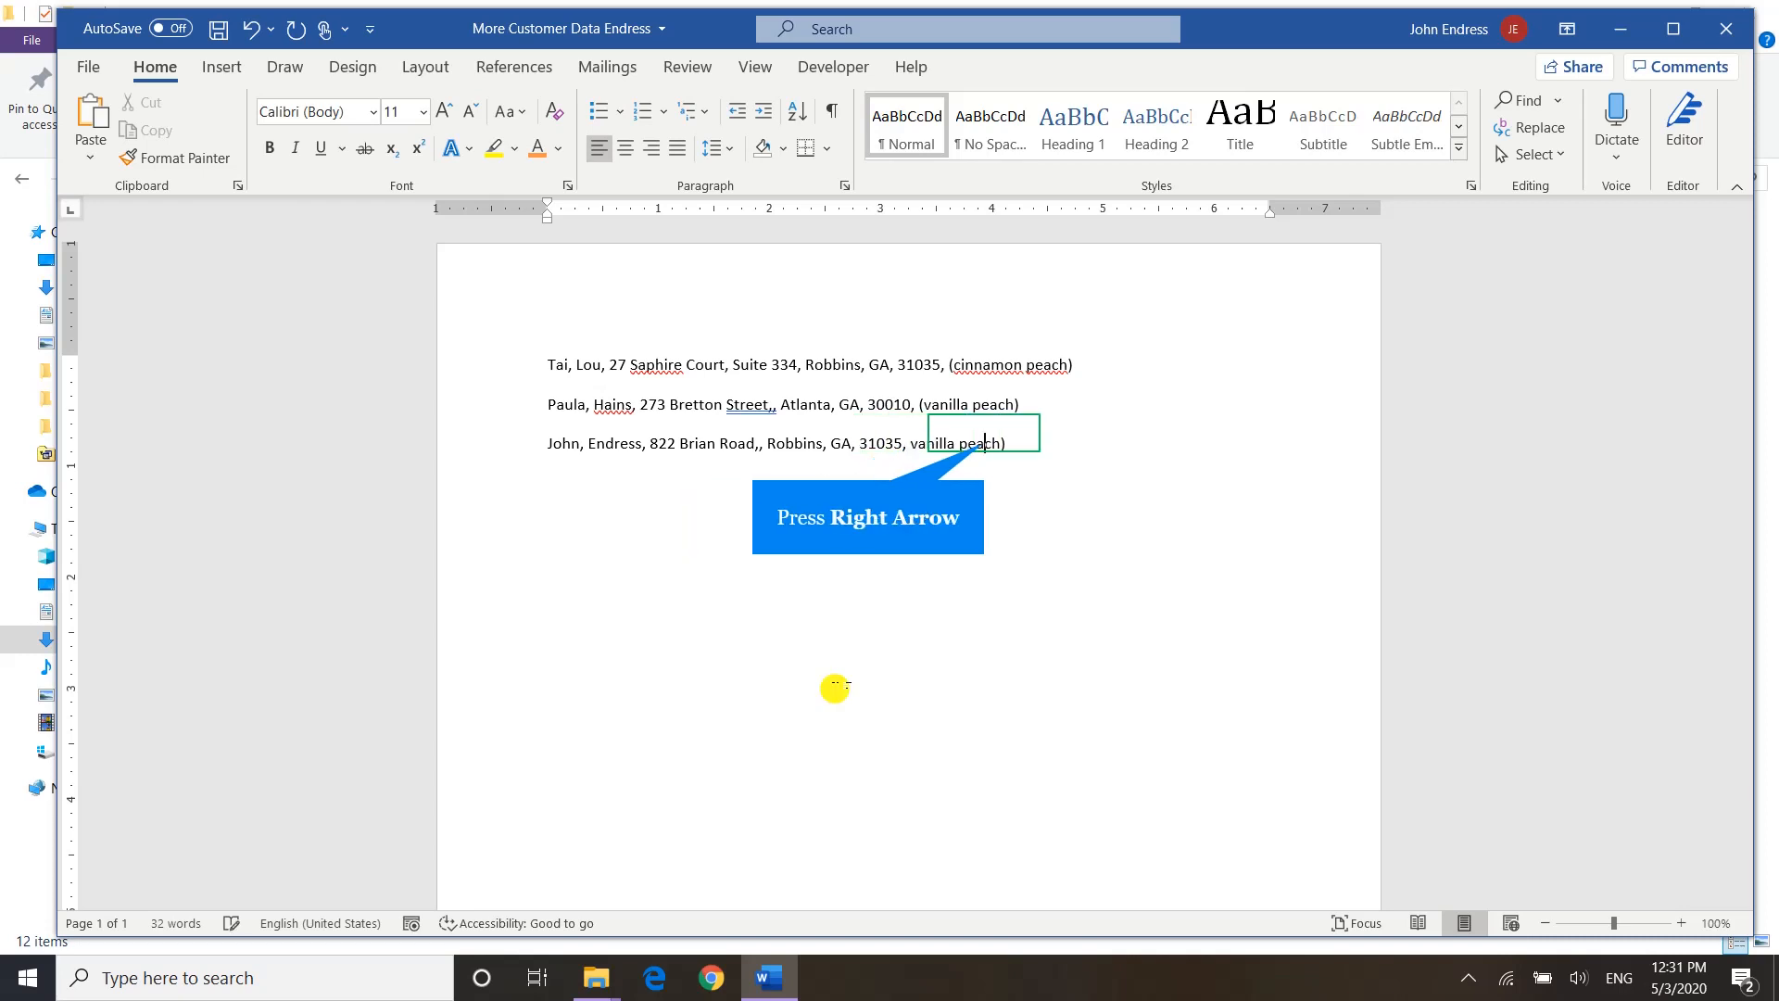
{"action": "key", "text": "Right"}
{"action": "key", "text": "BackSpace"}
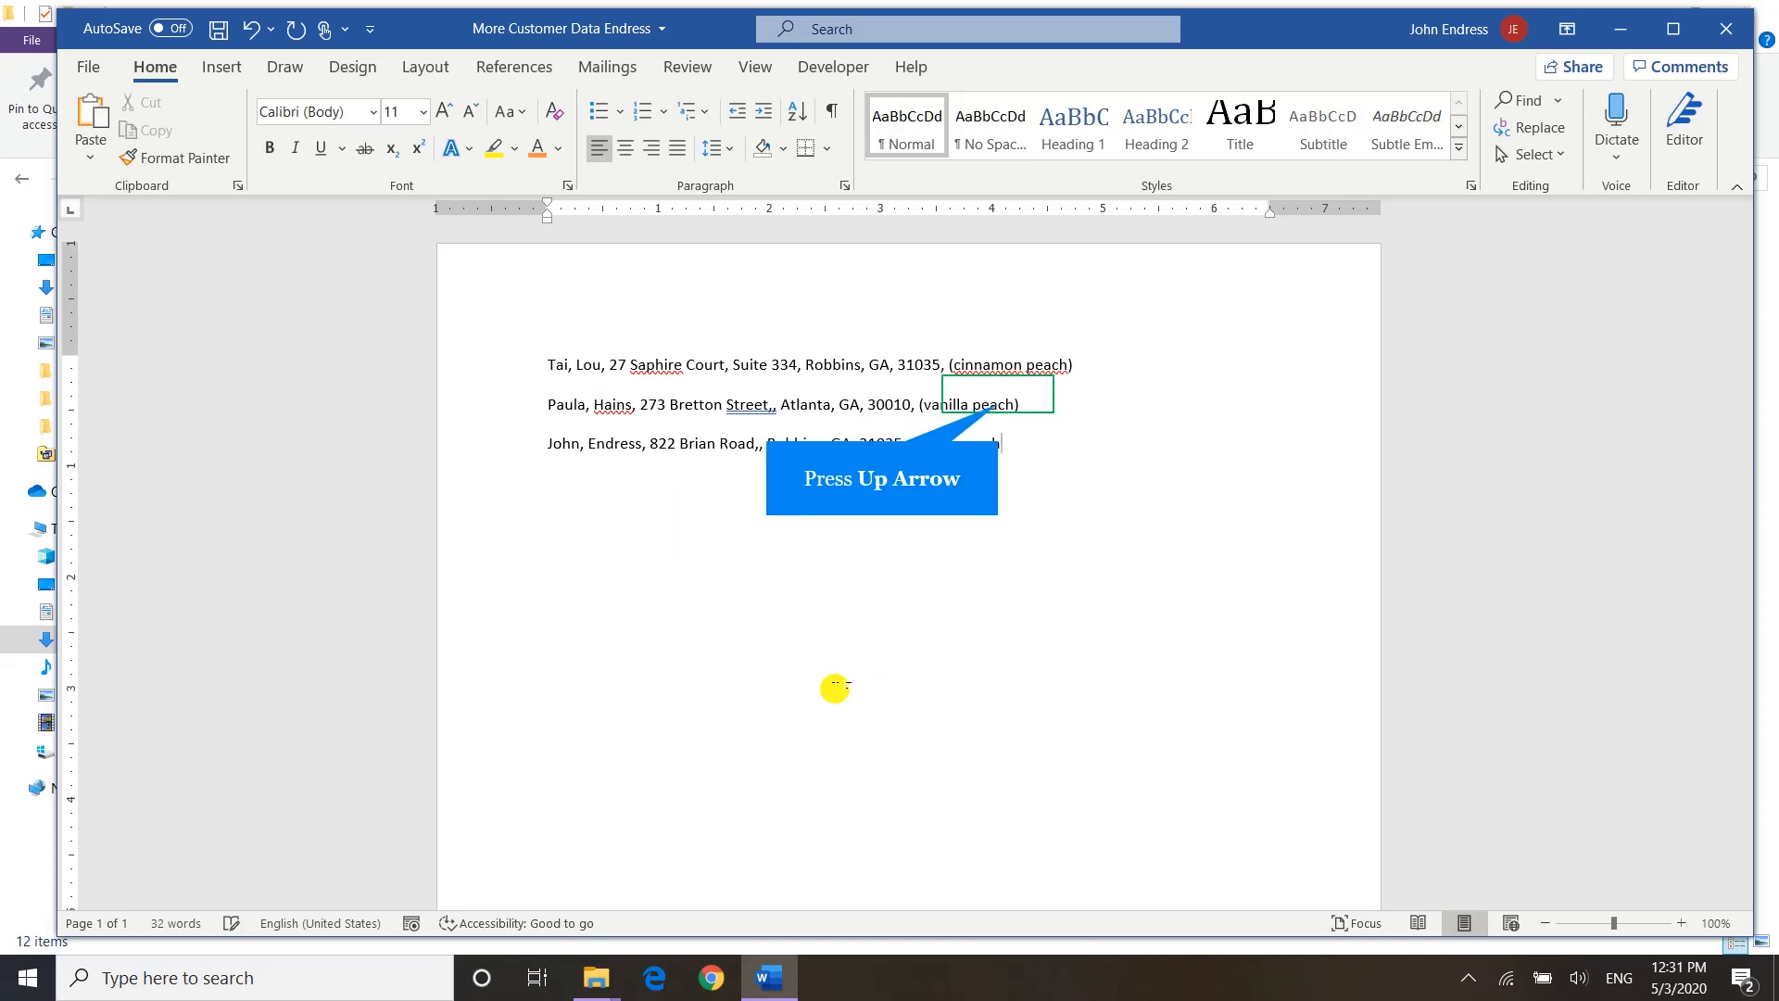
{"action": "key", "text": "Up"}
{"action": "key", "text": "Right"}
{"action": "key", "text": "Right"}
{"action": "key", "text": "Right"}
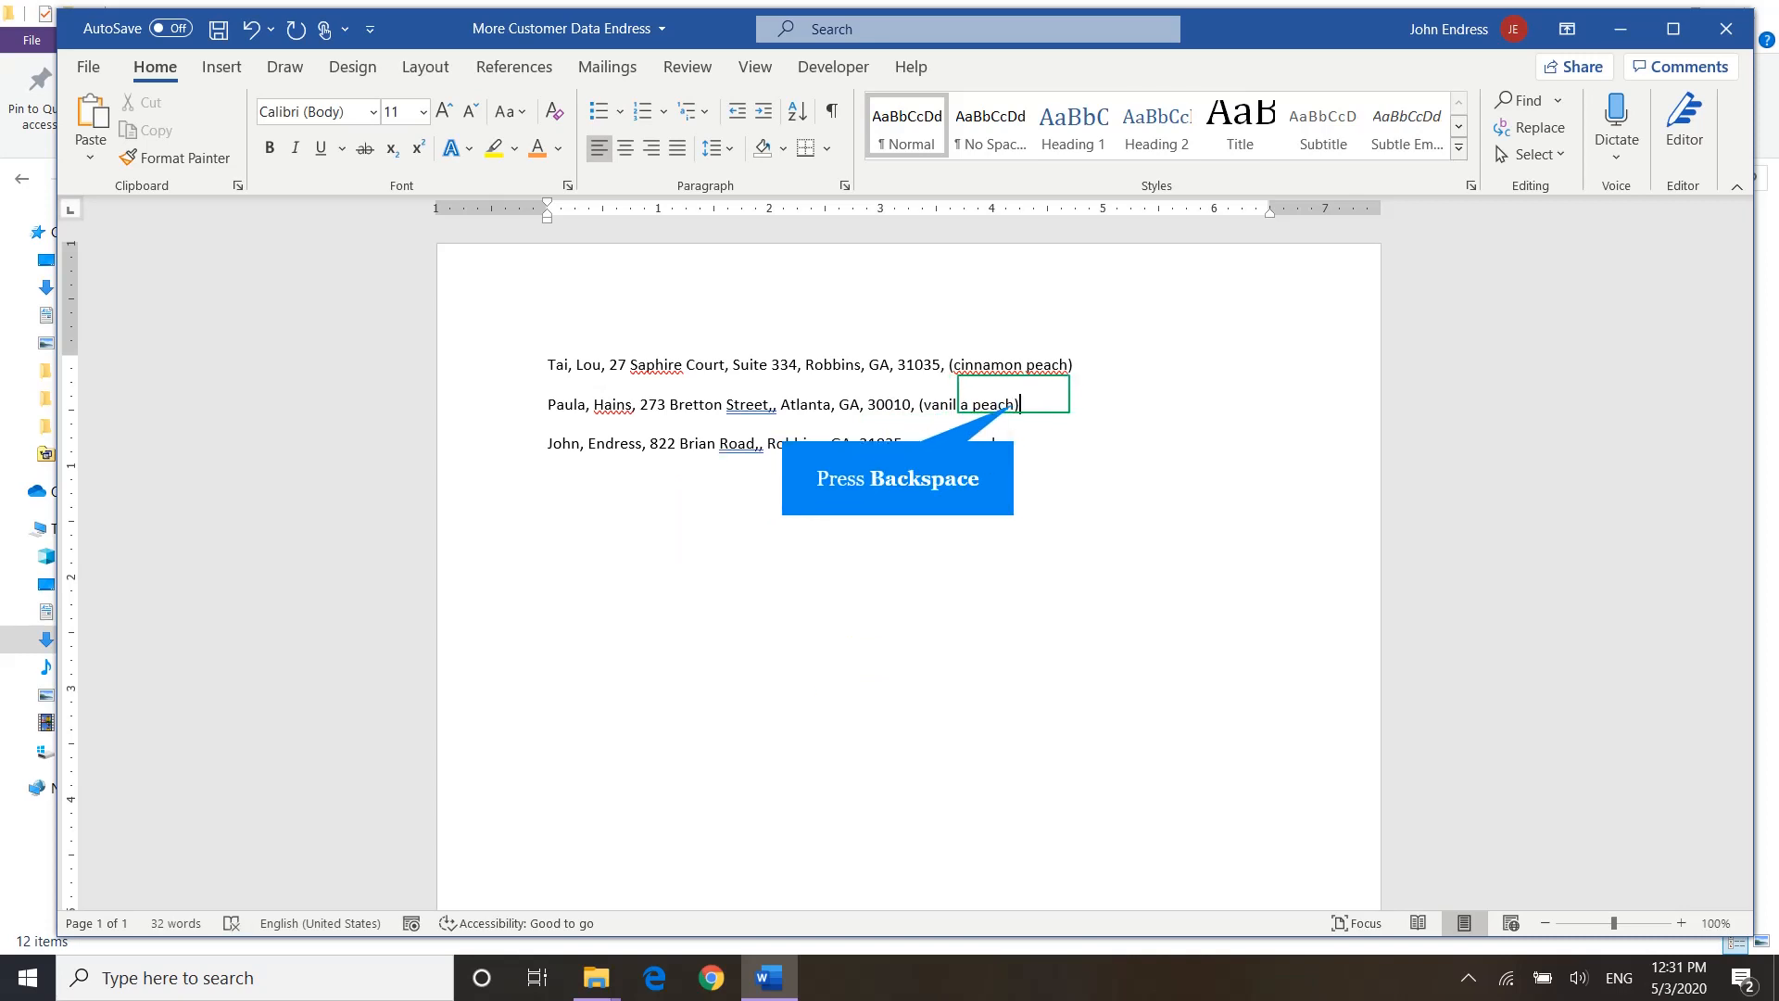
{"action": "key", "text": "BackSpace"}
{"action": "key", "text": "Left"}
{"action": "key", "text": "Left"}
{"action": "key", "text": "Left"}
{"action": "key", "text": "Left"}
{"action": "key", "text": "Left"}
{"action": "key", "text": "Left"}
{"action": "key", "text": "Left"}
{"action": "key", "text": "Left"}
{"action": "key", "text": "Left"}
{"action": "key", "text": "Left"}
{"action": "key", "text": "Left"}
{"action": "key", "text": "Left"}
{"action": "key", "text": "Left"}
{"action": "key", "text": "Left"}
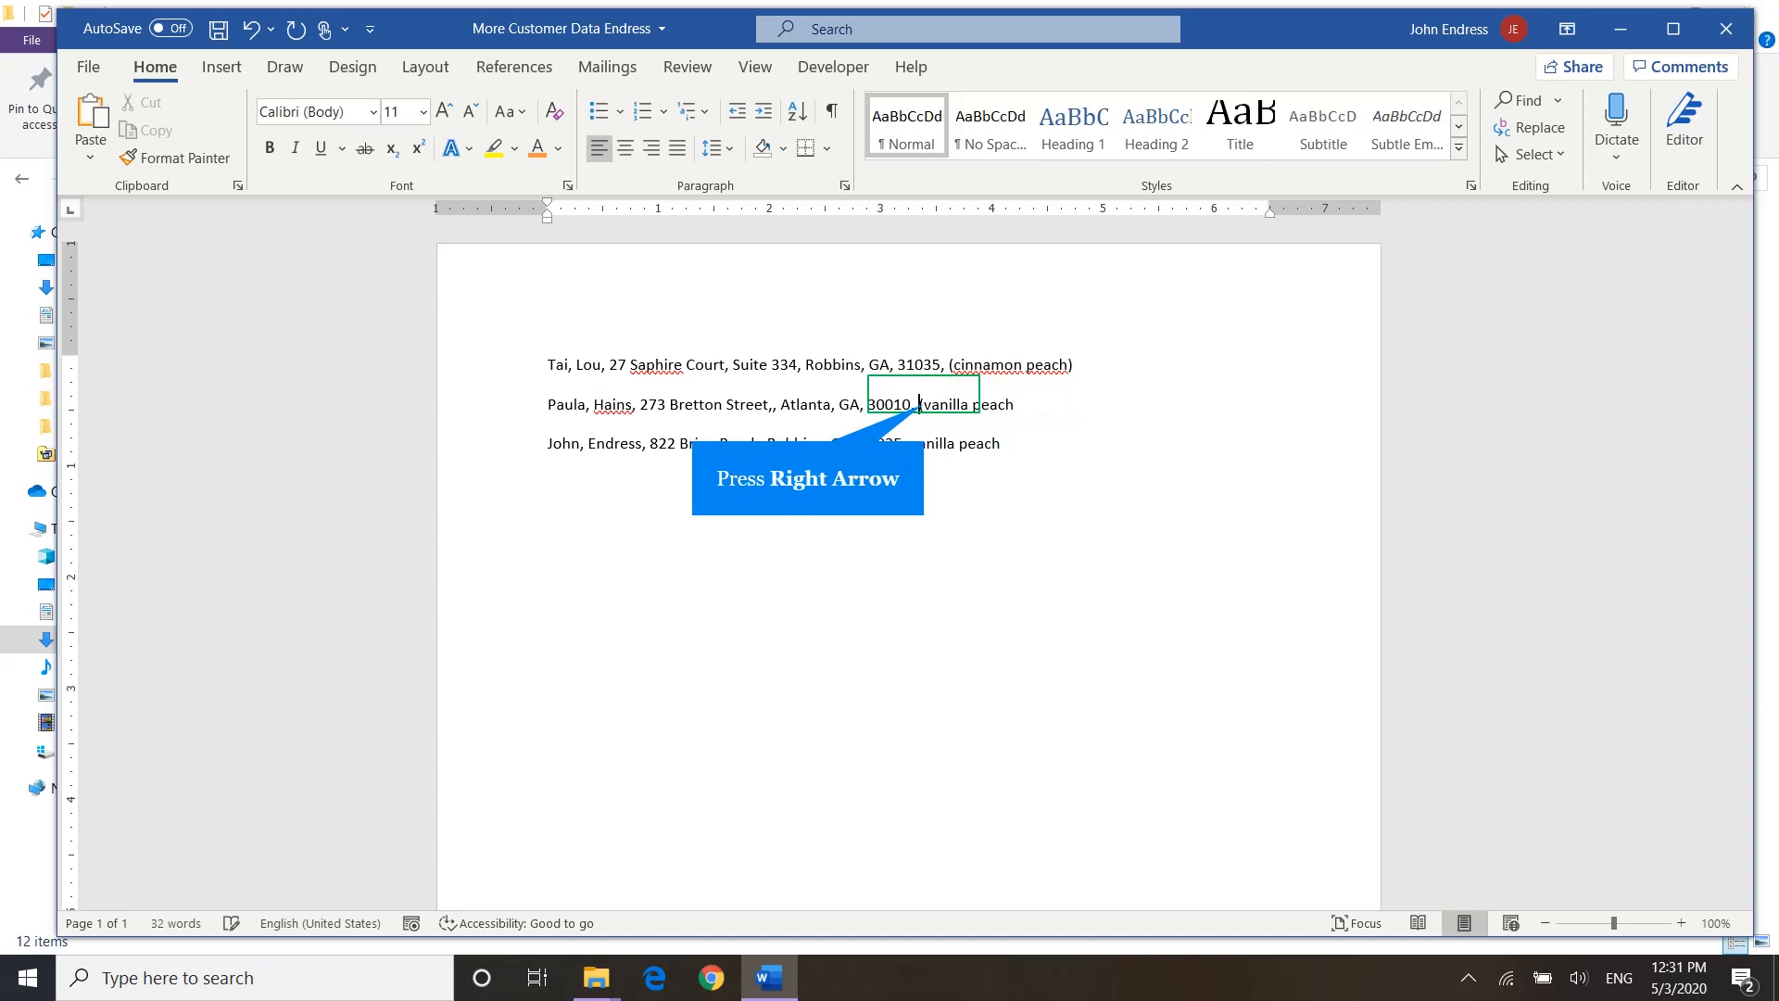
{"action": "key", "text": "Right"}
{"action": "key", "text": "Right"}
{"action": "key", "text": "BackSpace"}
{"action": "key", "text": "BackSpace"}
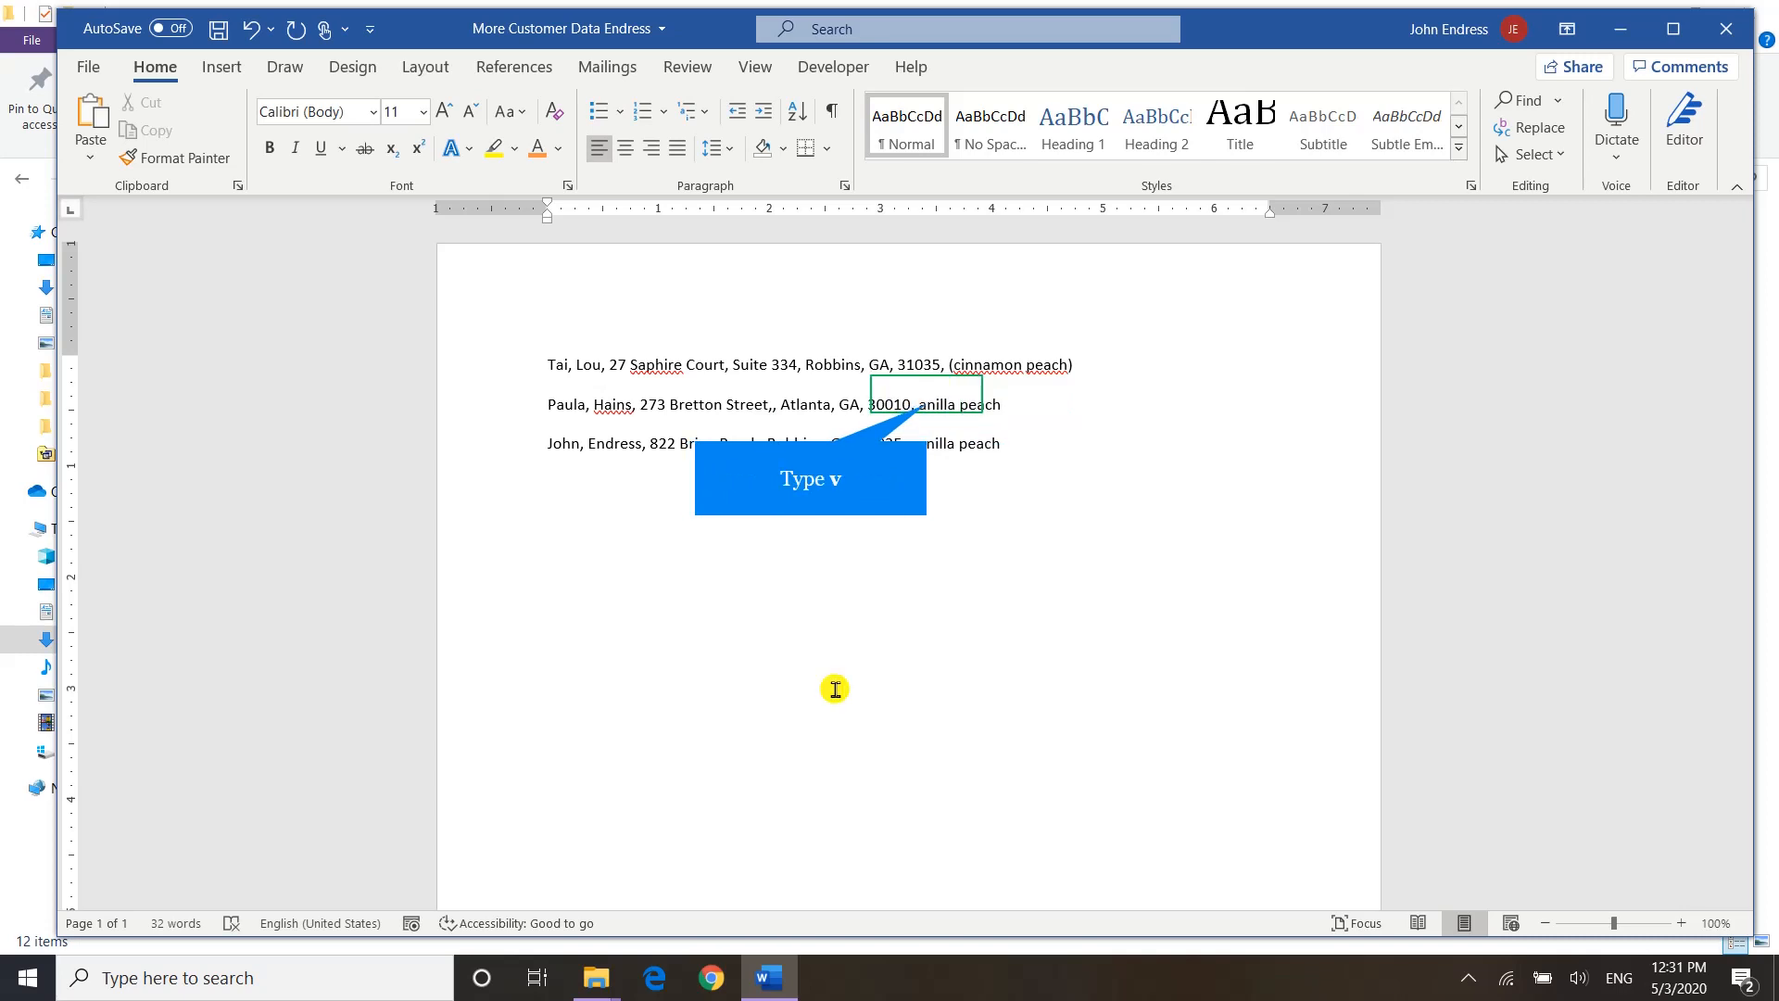
{"action": "type", "text": "v"}
Step: Remove the parentheses around cinnamon peach on the first customer line
{"action": "key", "text": "Up"}
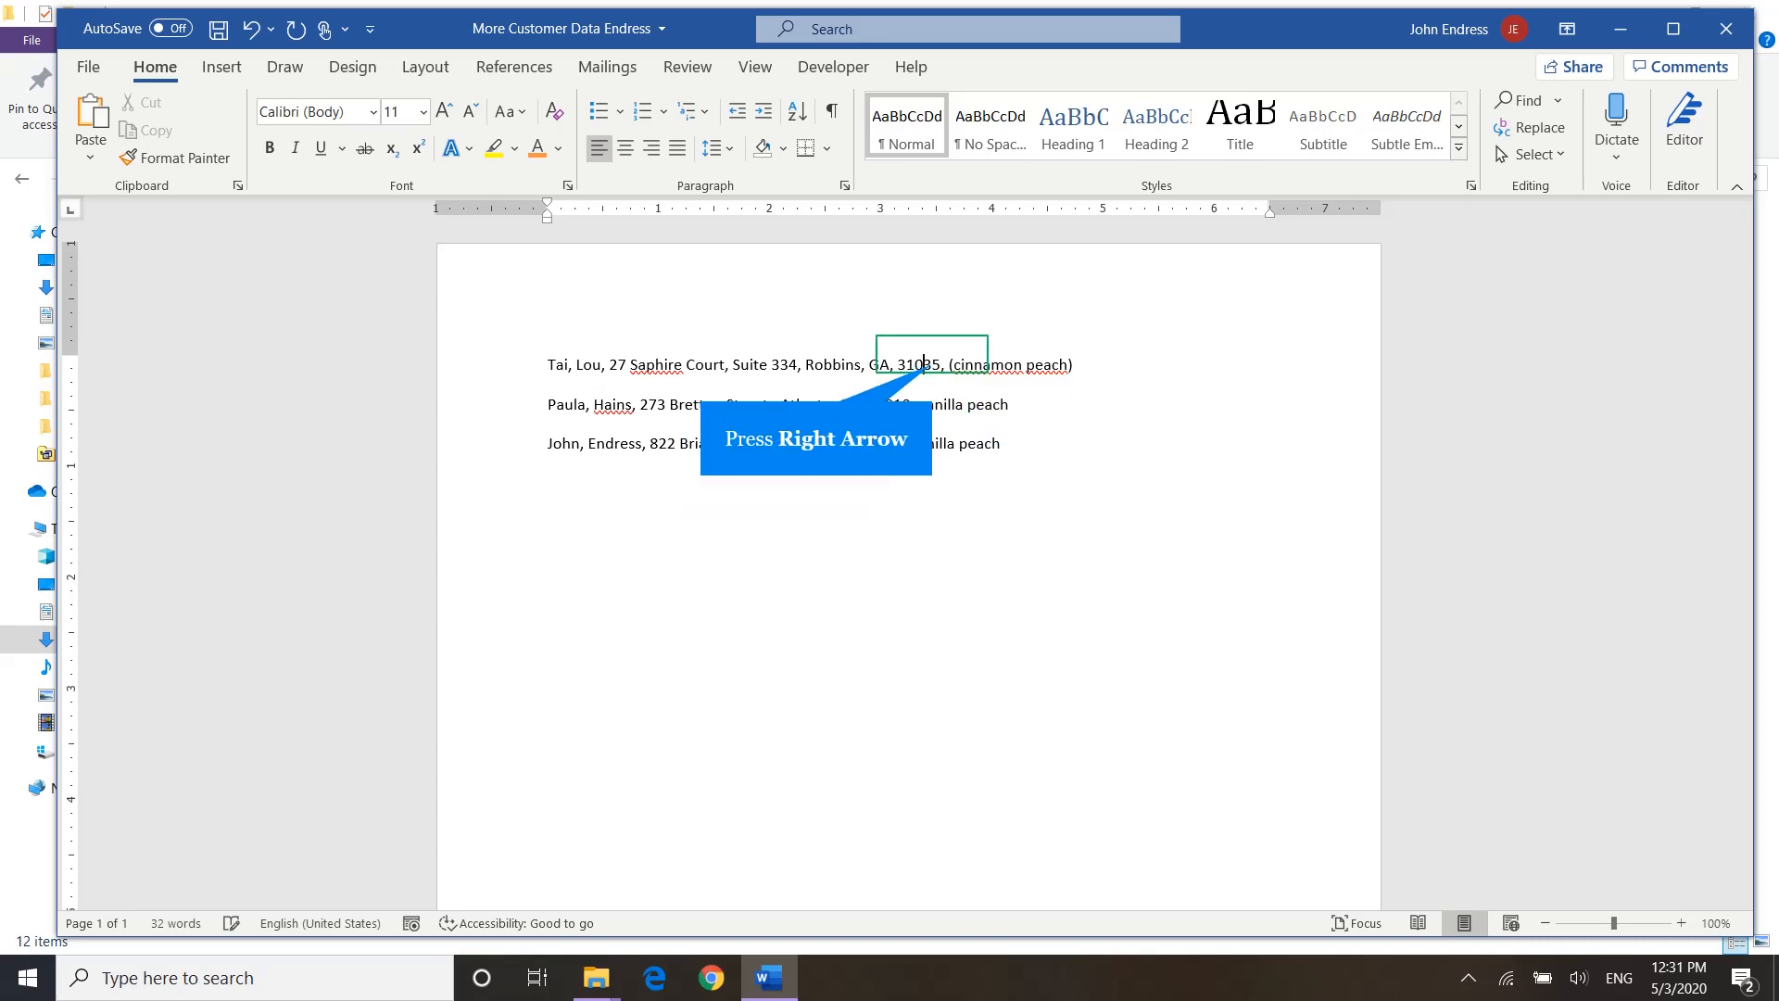
{"action": "key", "text": "Right"}
{"action": "key", "text": "Right"}
{"action": "key", "text": "BackSpace"}
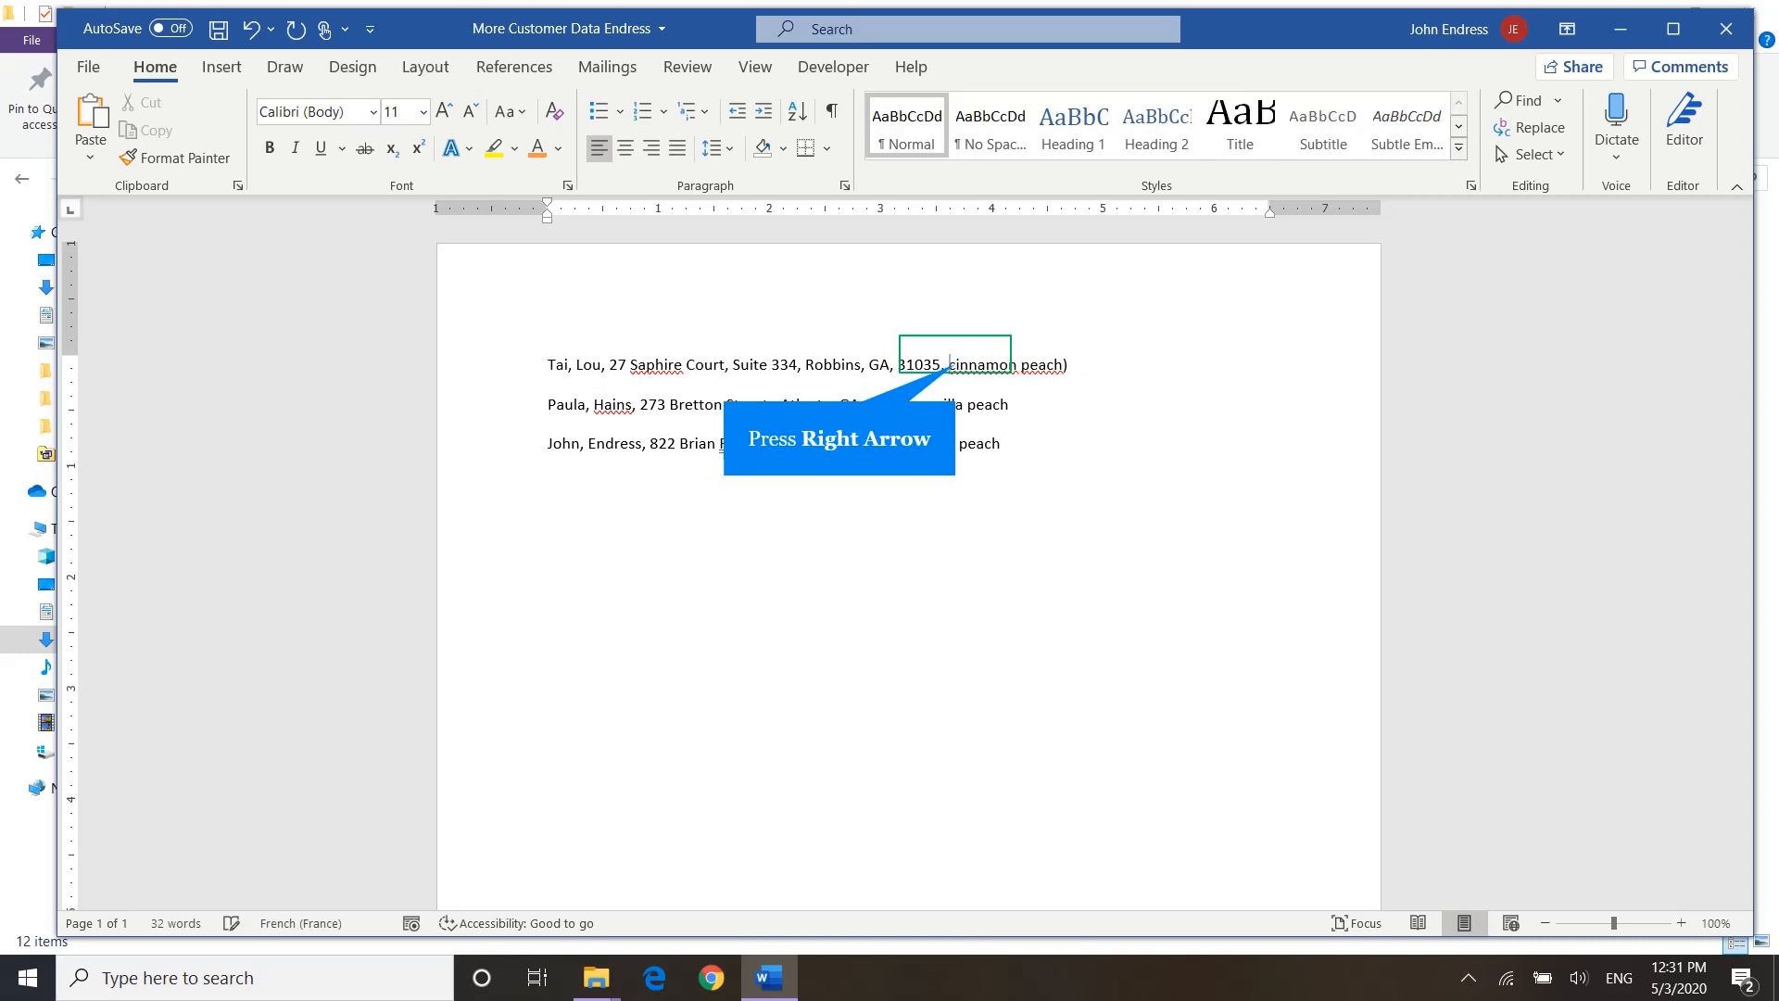
{"action": "key", "text": "End"}
{"action": "key", "text": "Right"}
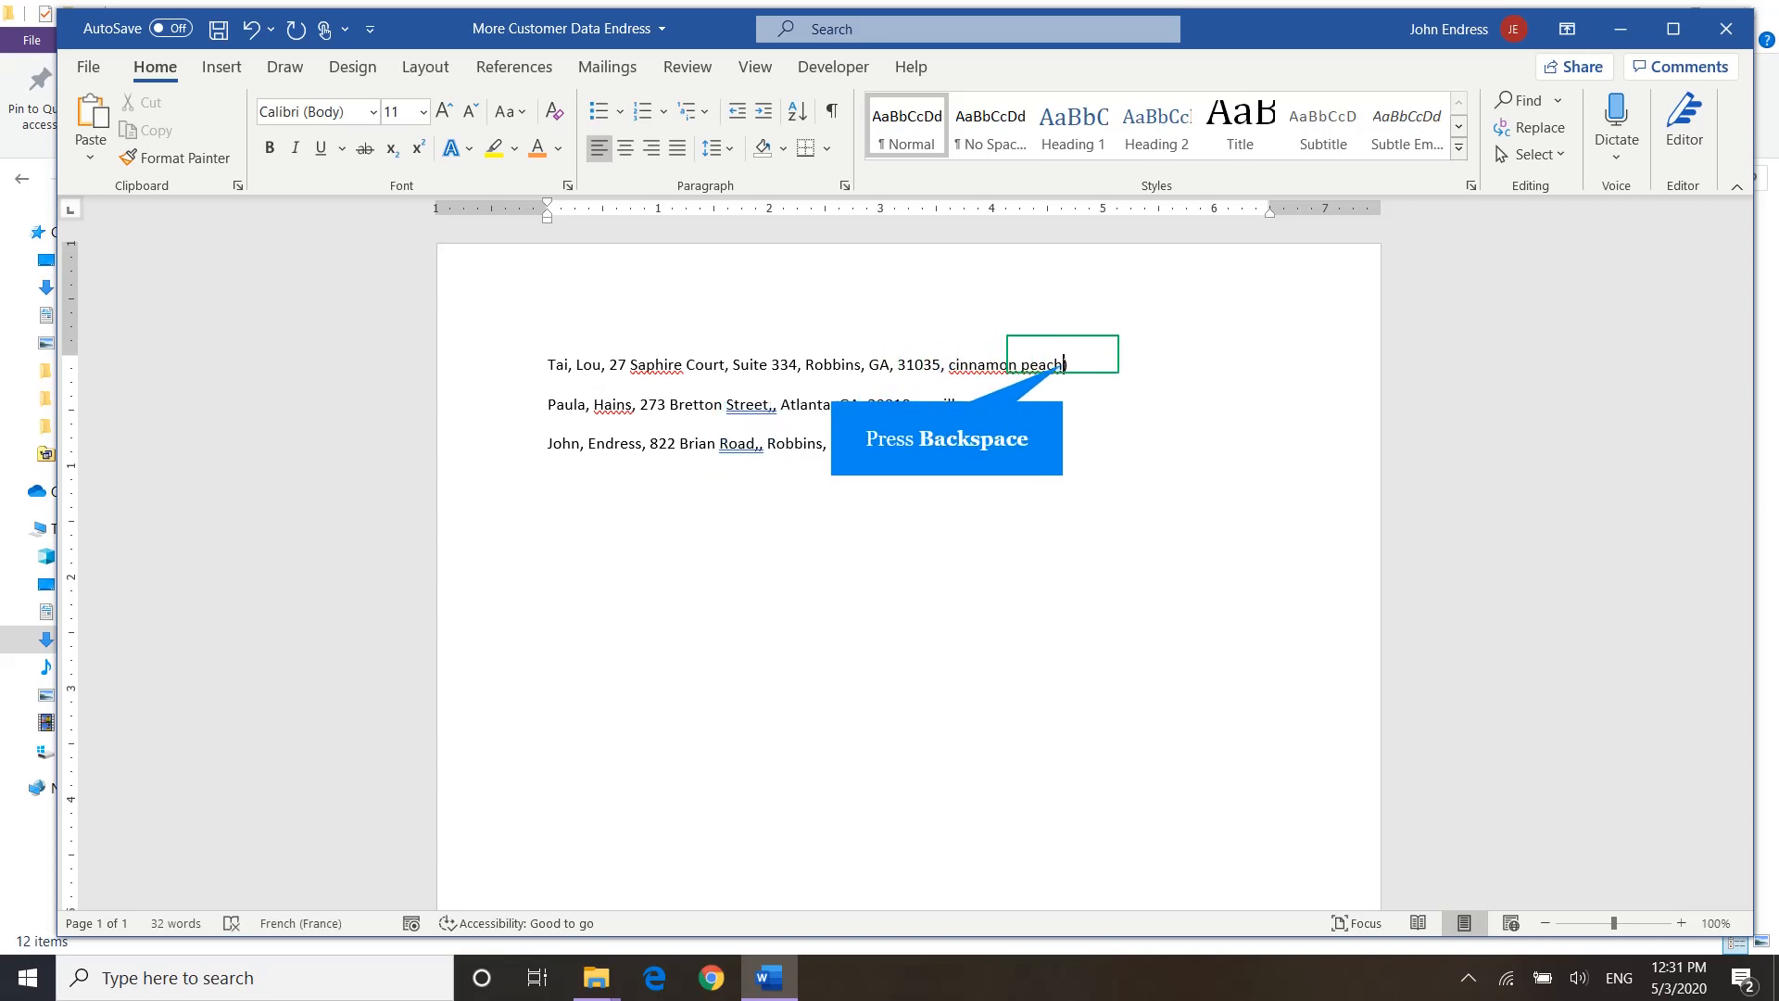
{"action": "key", "text": "BackSpace"}
{"action": "type", "text": "y"}
{"action": "key", "text": "BackSpace"}
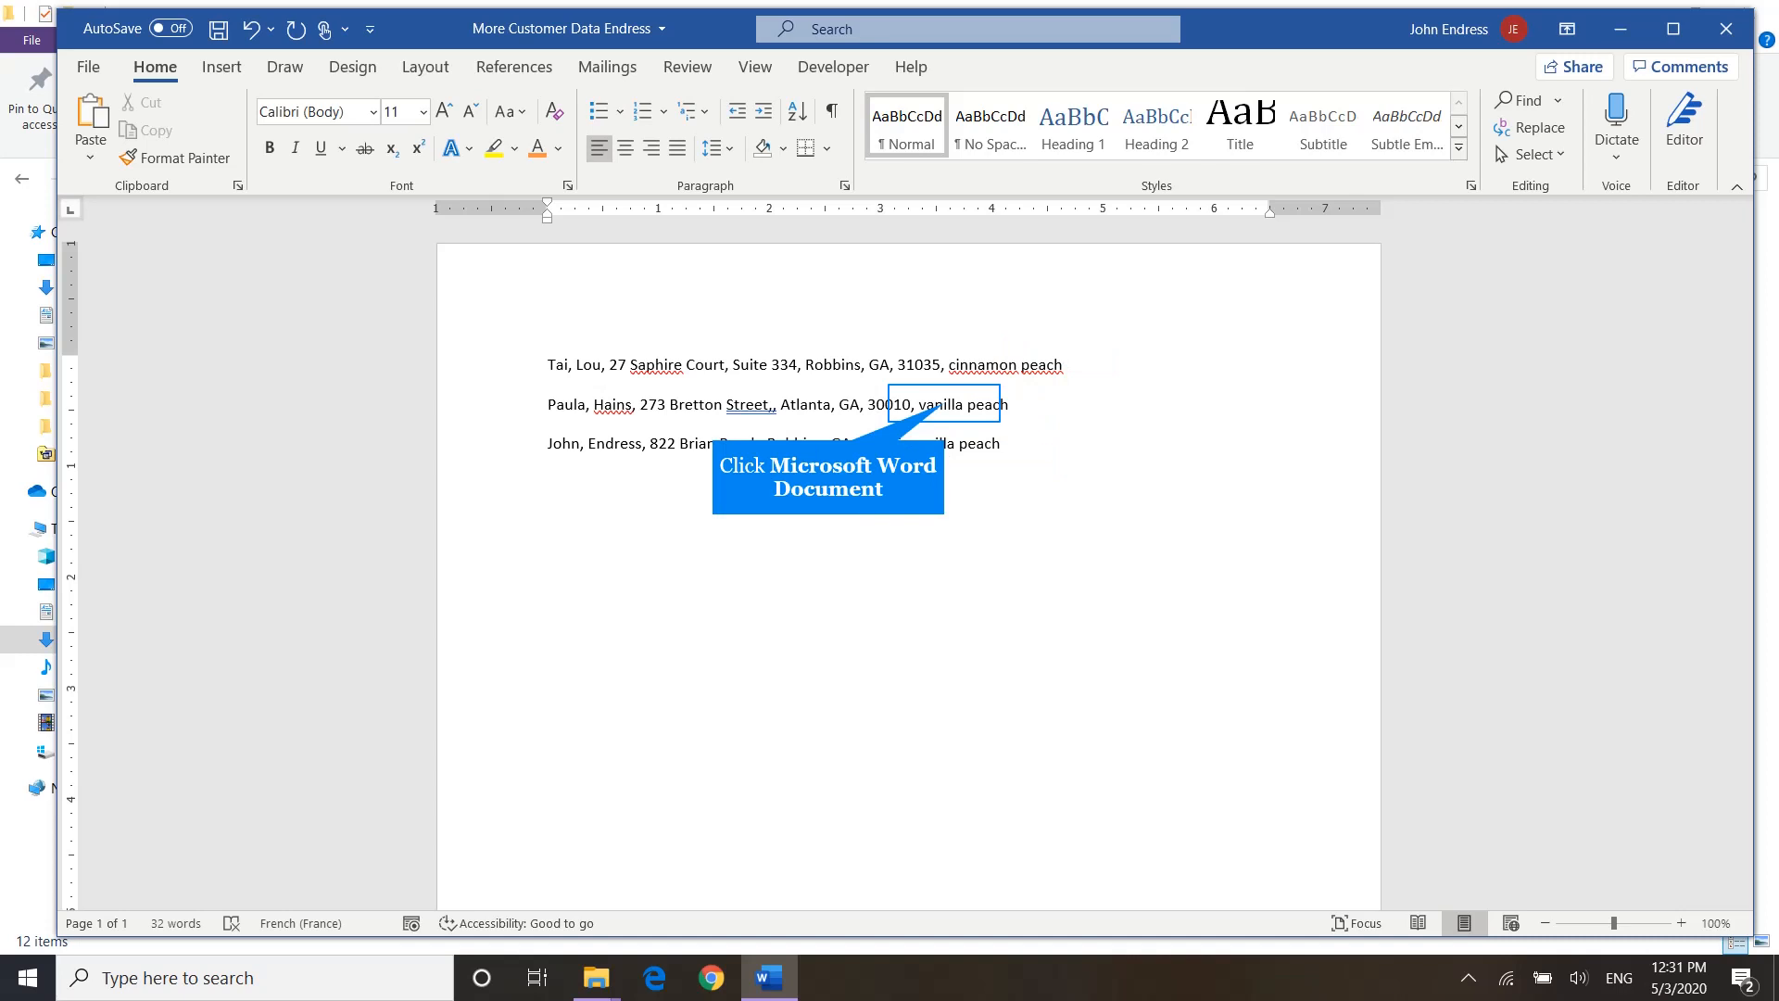
Step: Choose Ignore All for 'cinnamon' and 'peach' in the spelling suggestions
{"action": "left_click", "coordinate": [968, 579]}
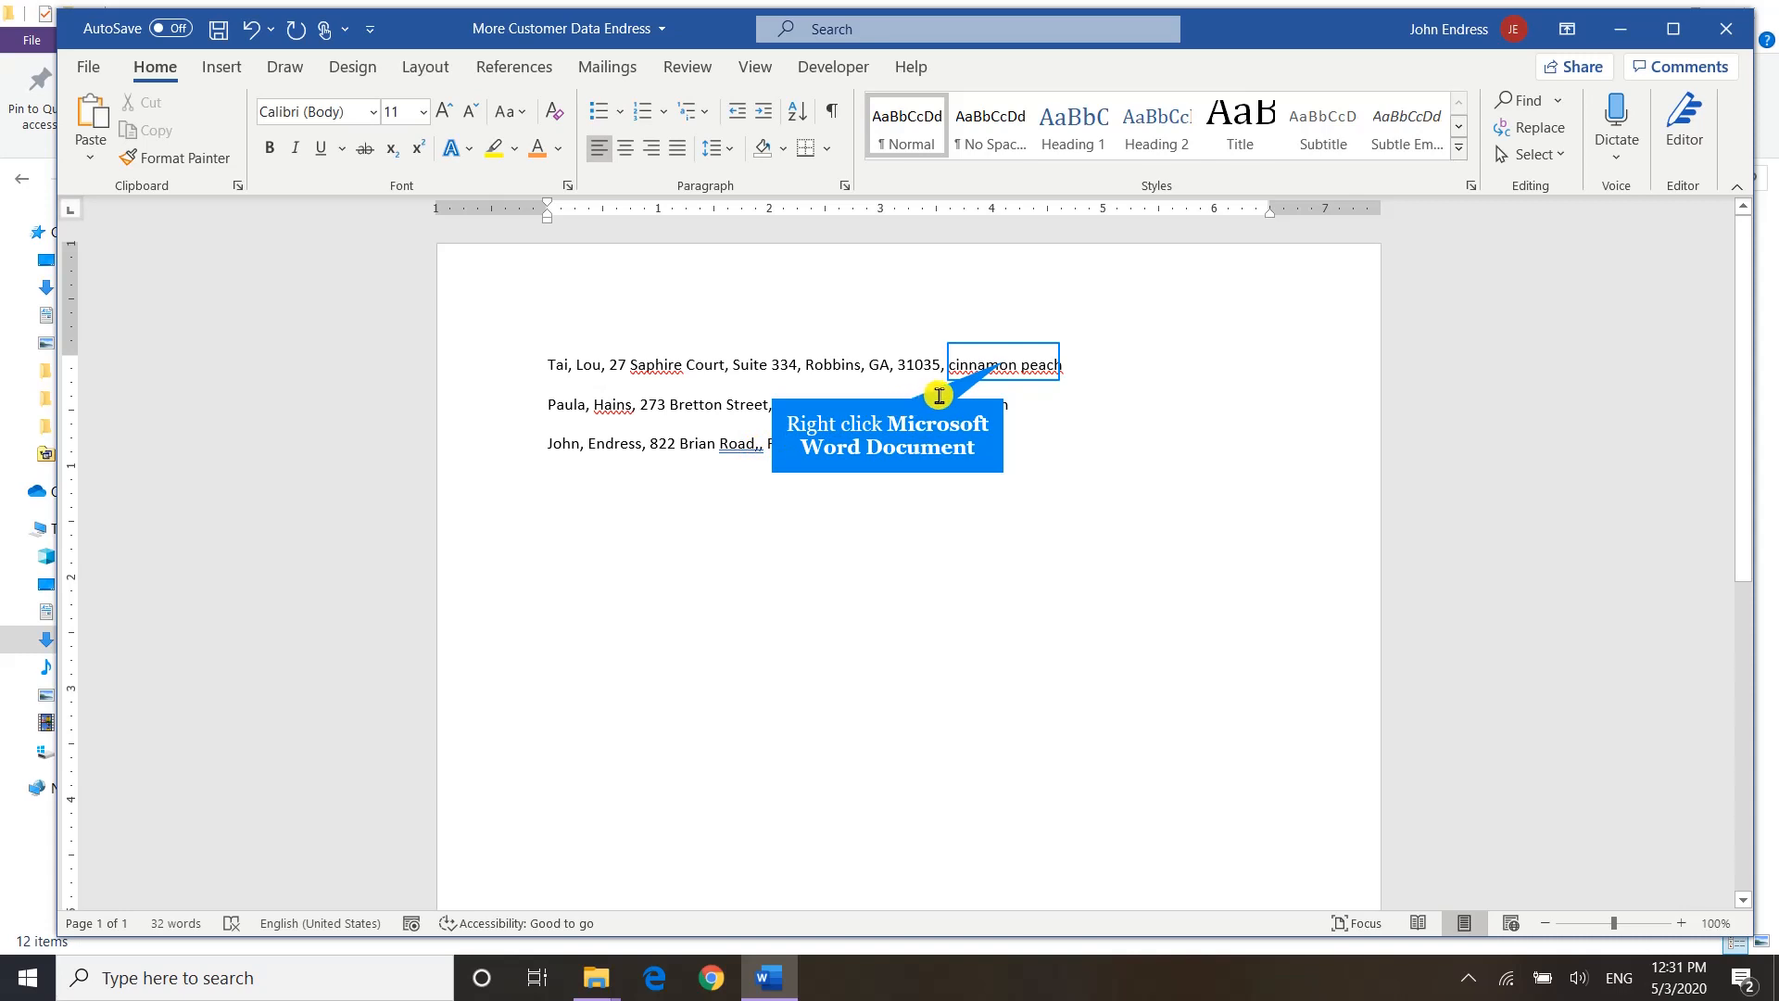
{"action": "right_click", "coordinate": [976, 371]}
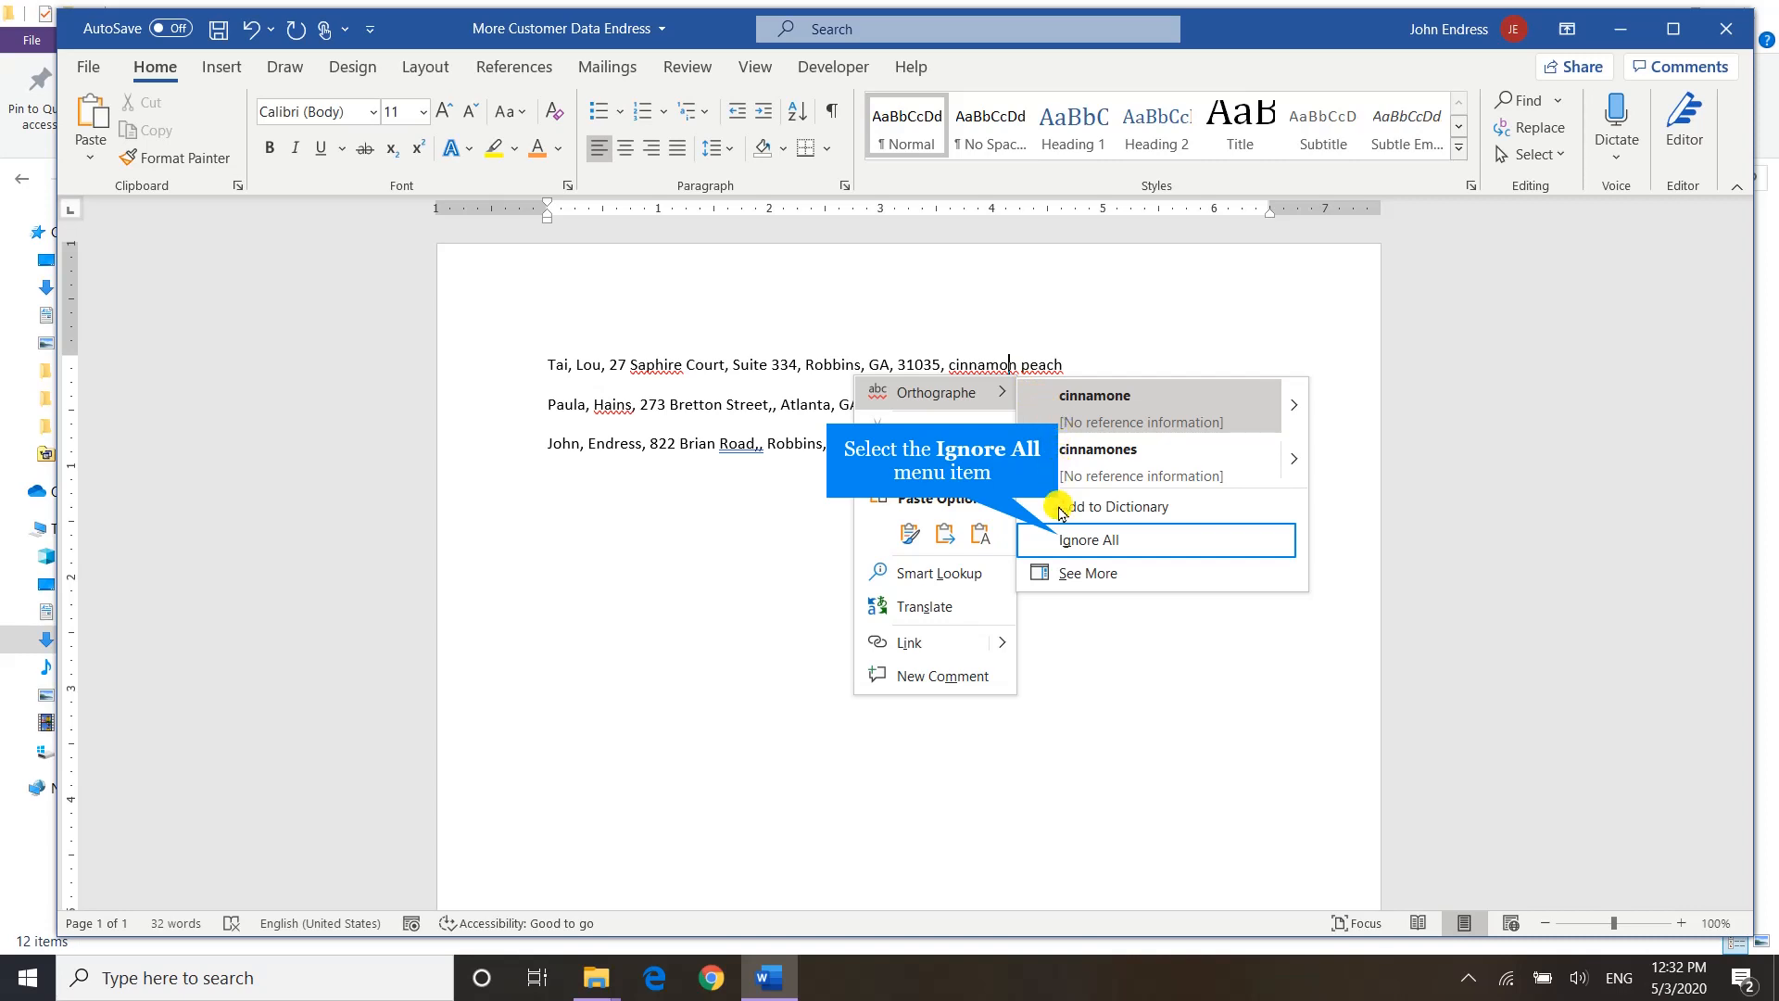
{"action": "left_click", "coordinate": [1065, 538]}
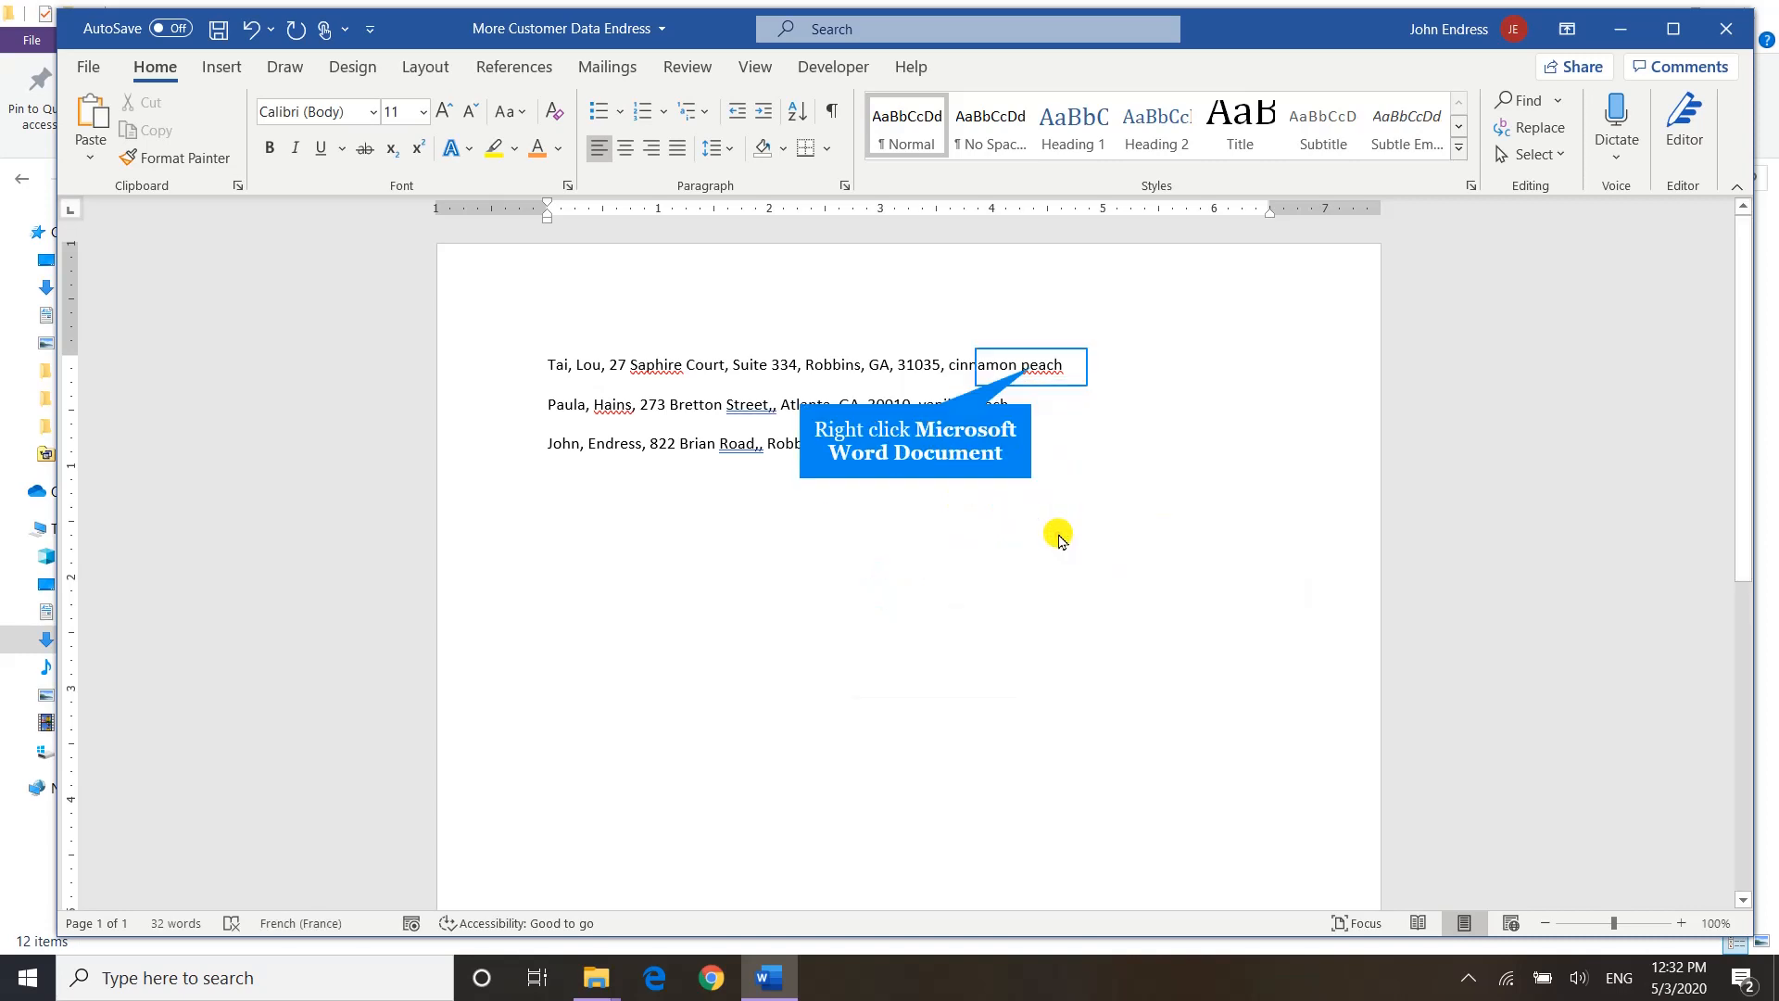
{"action": "right_click", "coordinate": [1030, 366]}
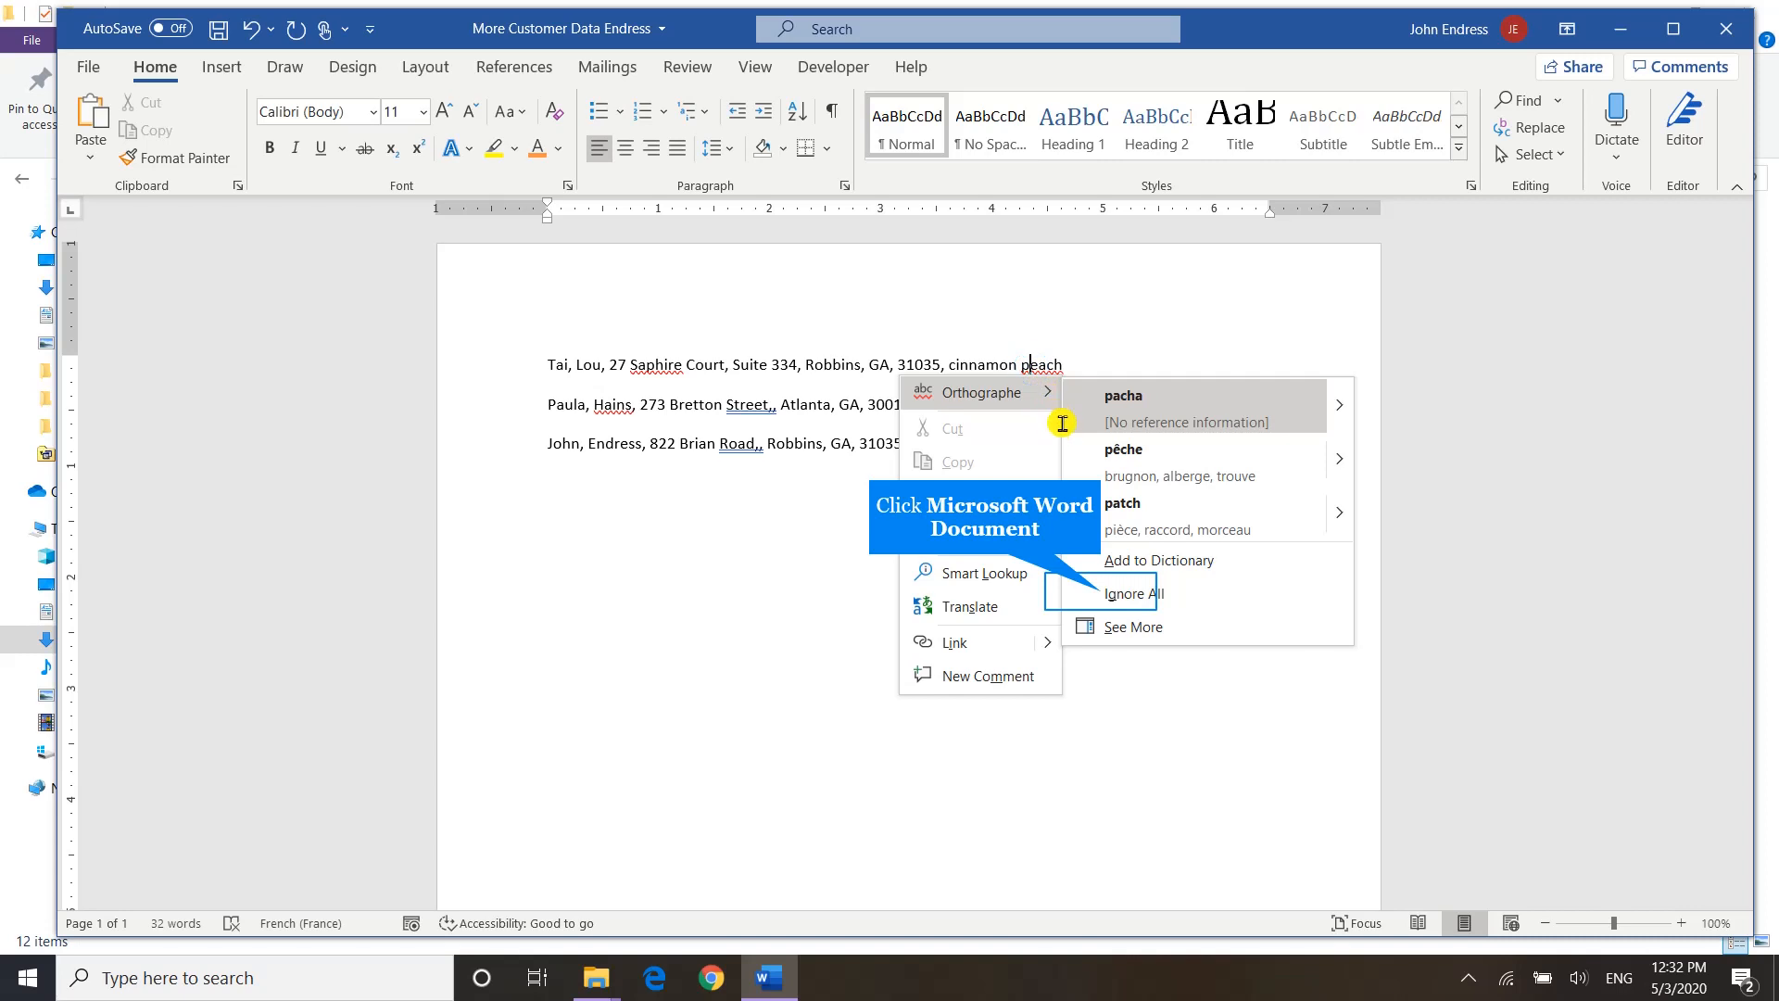
{"action": "left_click", "coordinate": [1102, 593]}
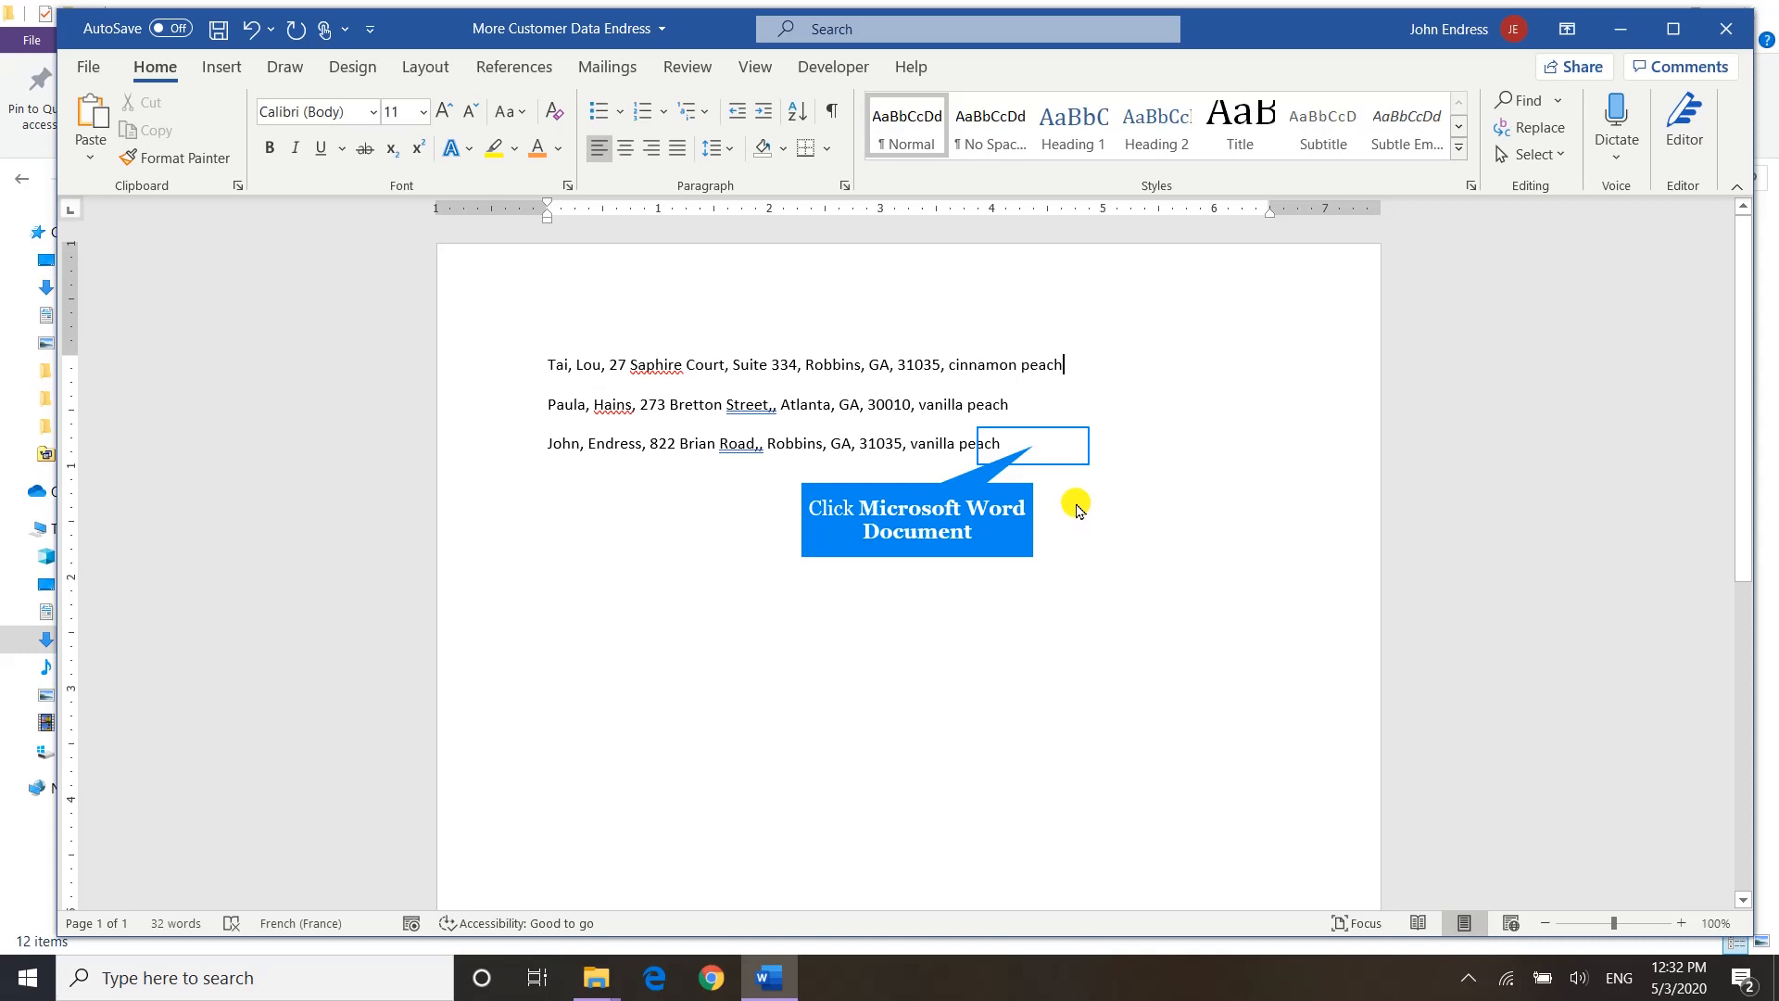
Step: Convert the three selected customer lines to a table with 8 columns, separated at commas
{"action": "left_click_drag", "start_coordinate": [1033, 445], "coordinate": [538, 365]}
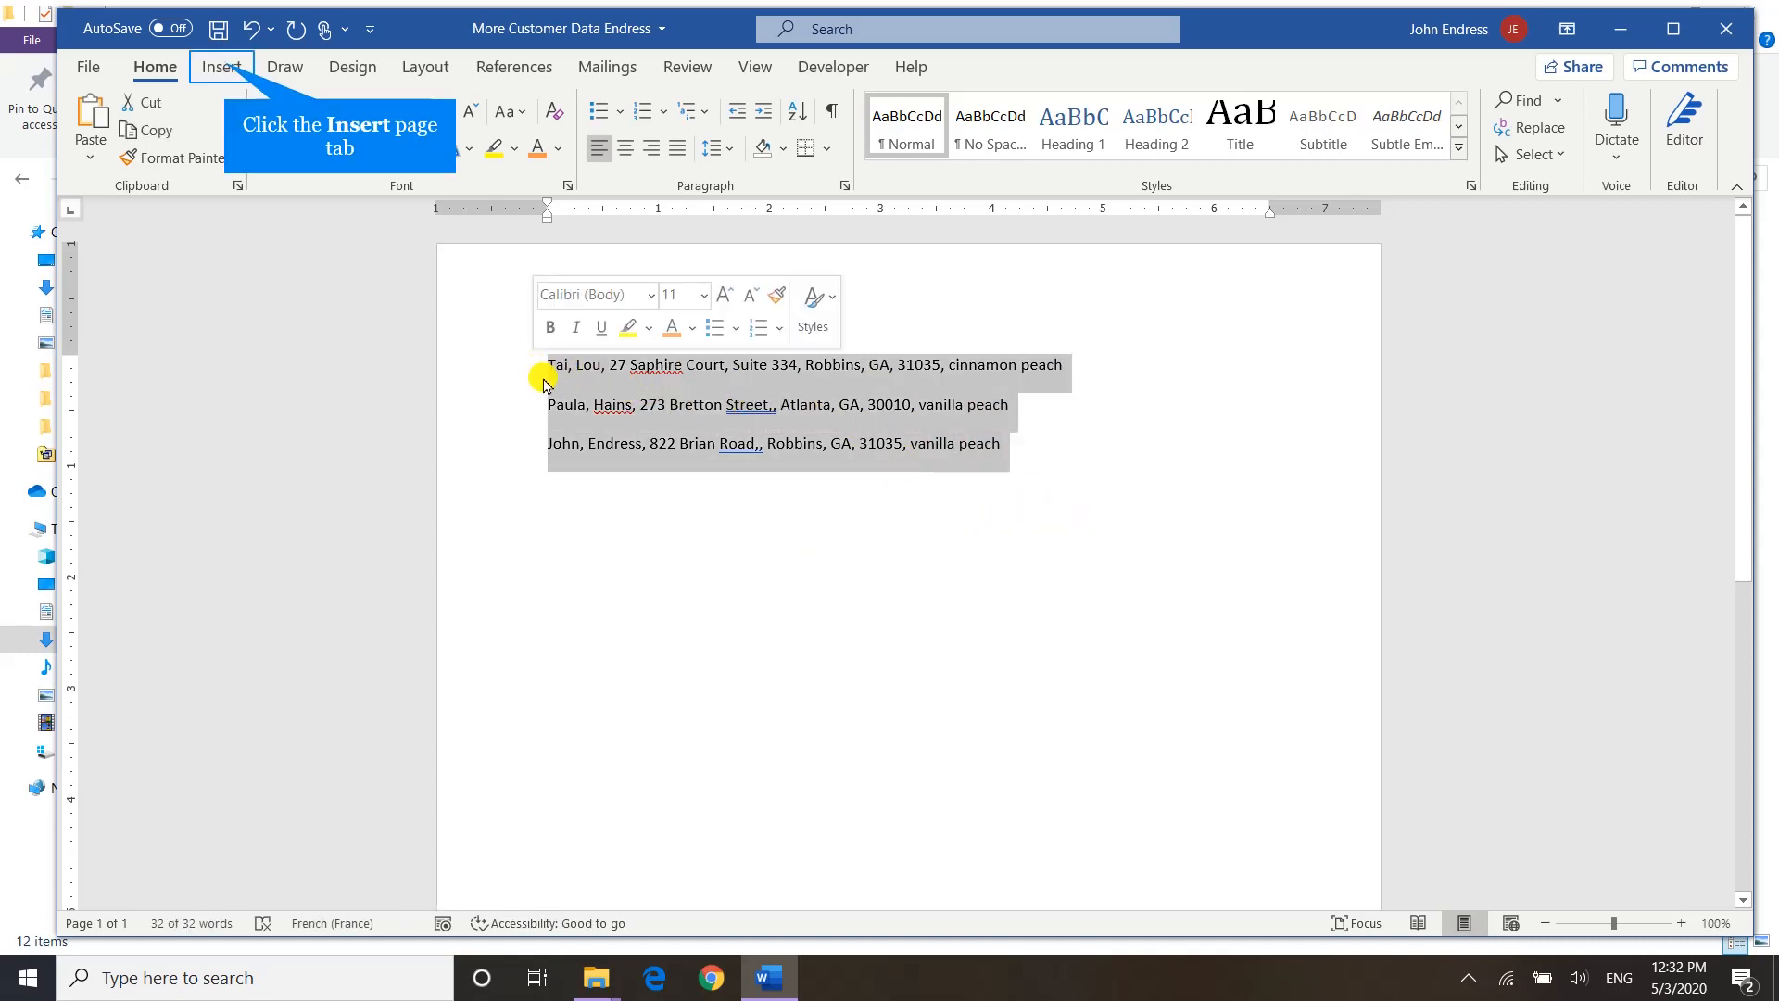
{"action": "left_click", "coordinate": [232, 65]}
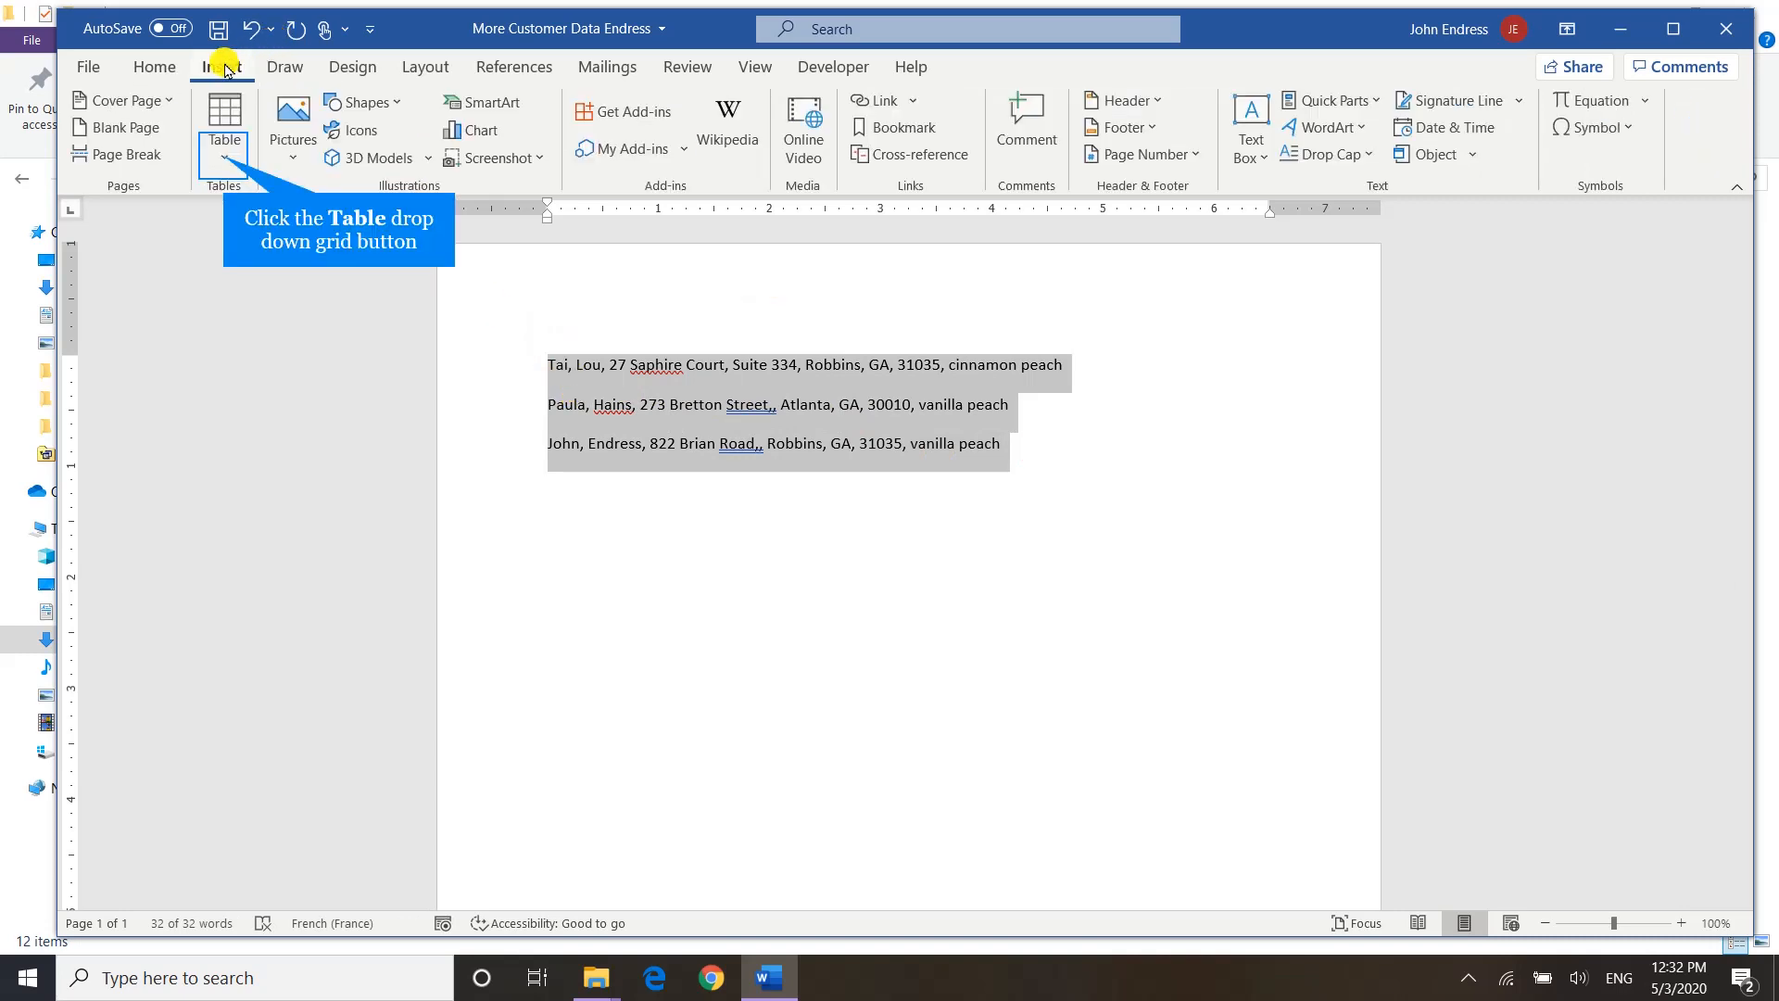
{"action": "left_click", "coordinate": [225, 153]}
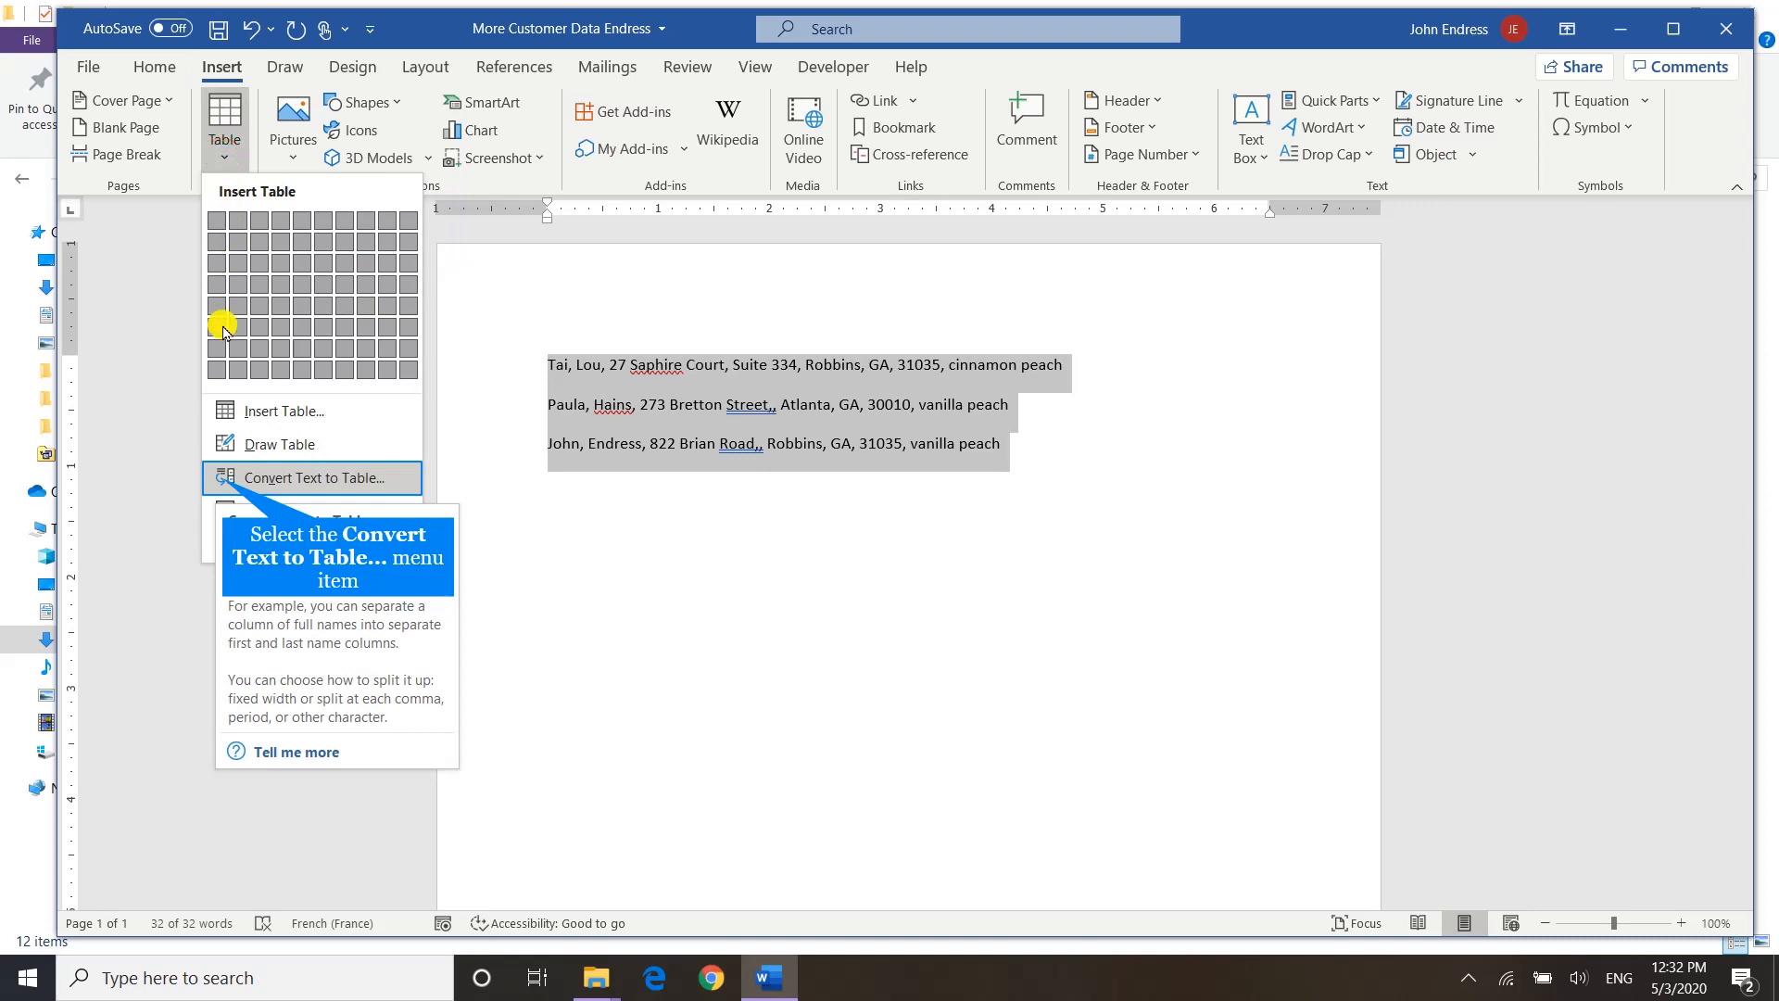
{"action": "left_click", "coordinate": [224, 480]}
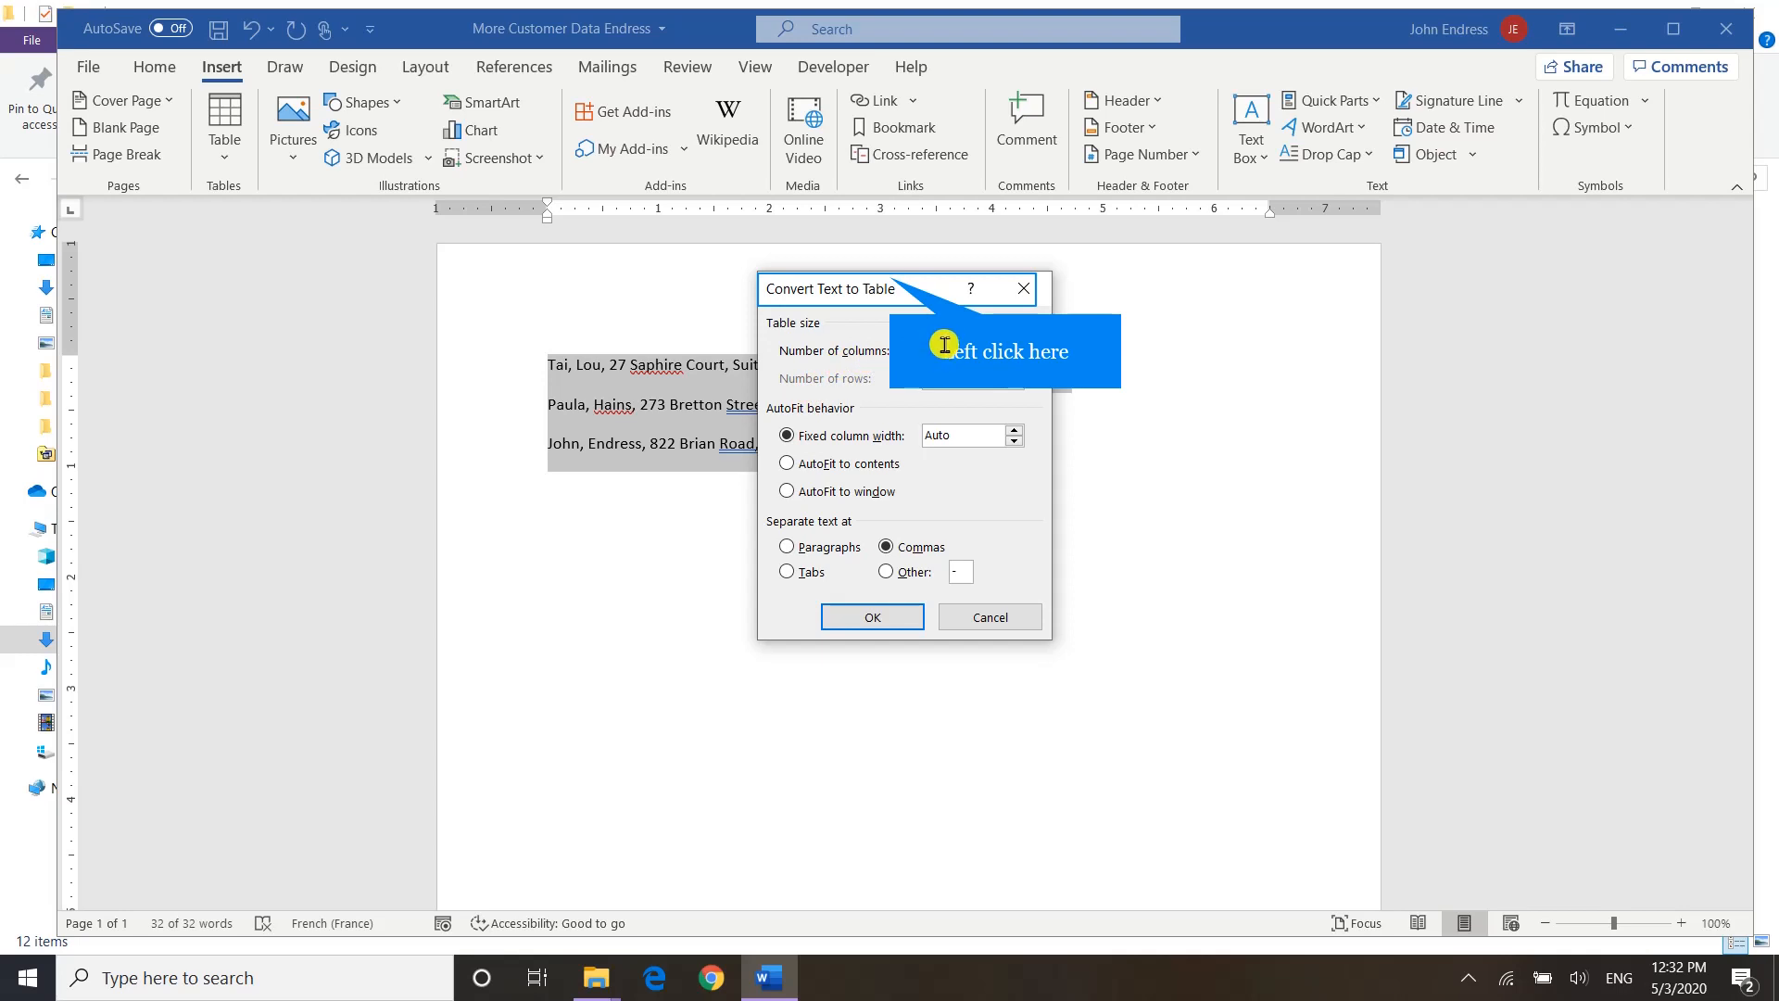
{"action": "left_click_drag", "start_coordinate": [887, 278], "coordinate": [874, 501]}
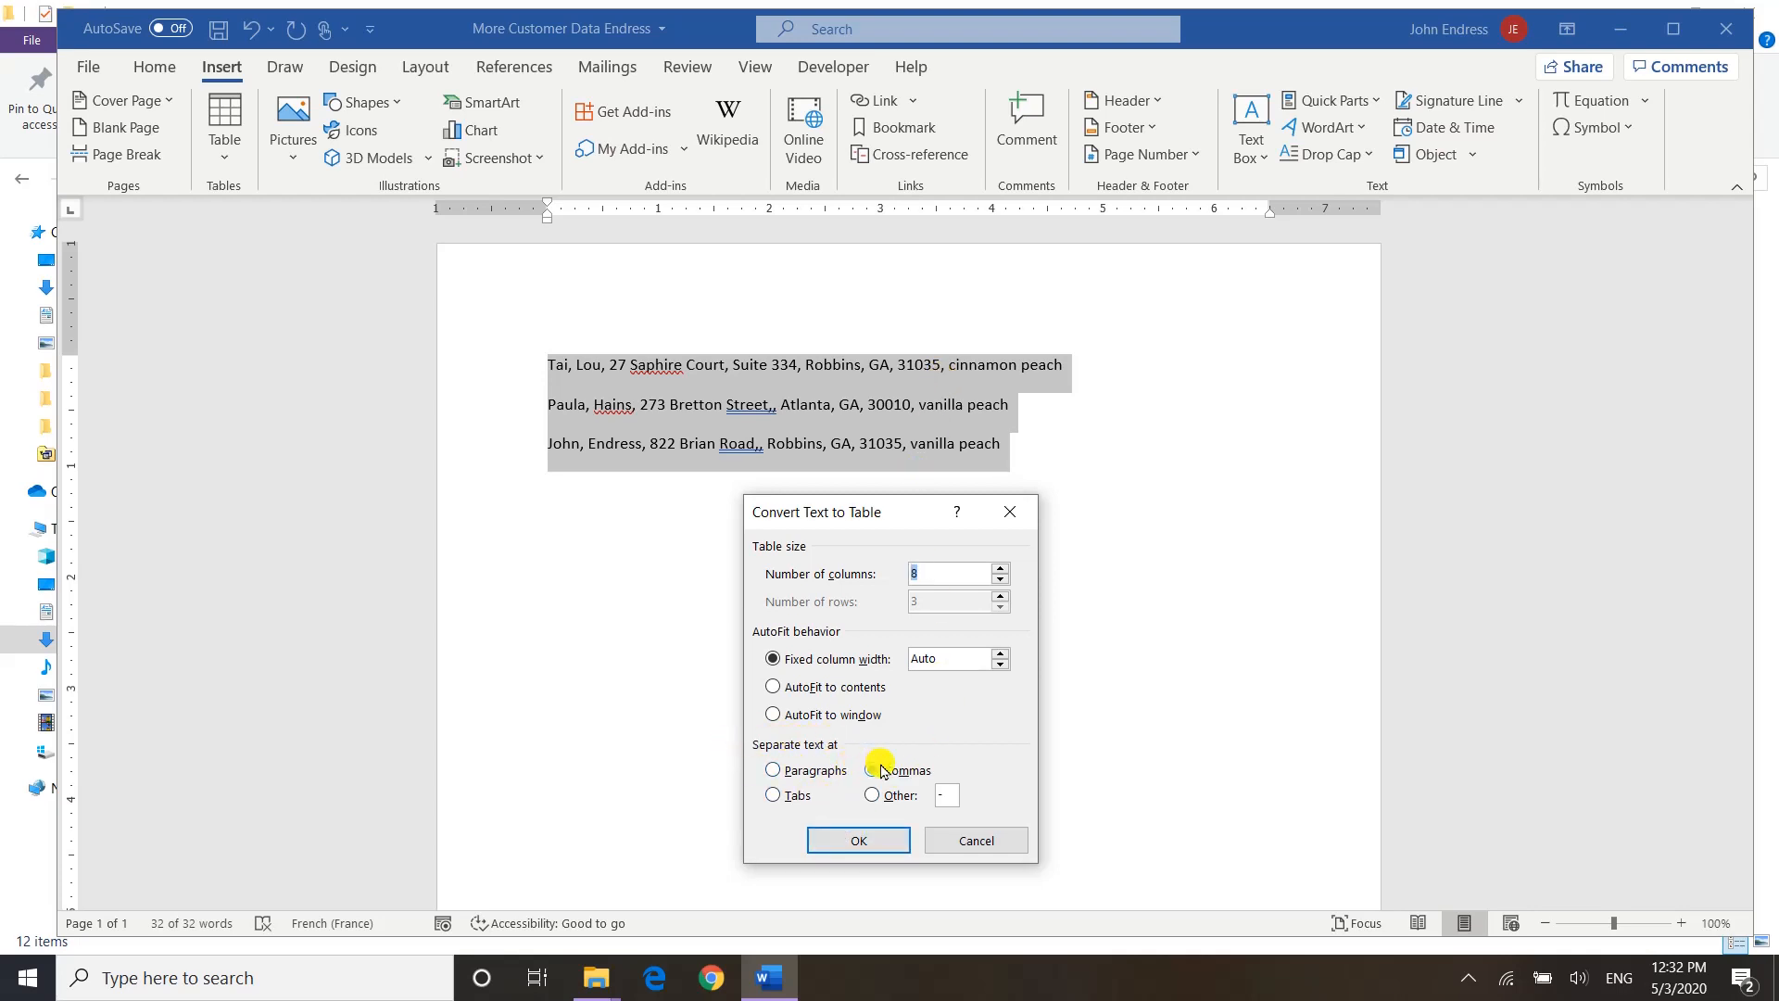
{"action": "left_click", "coordinate": [861, 840]}
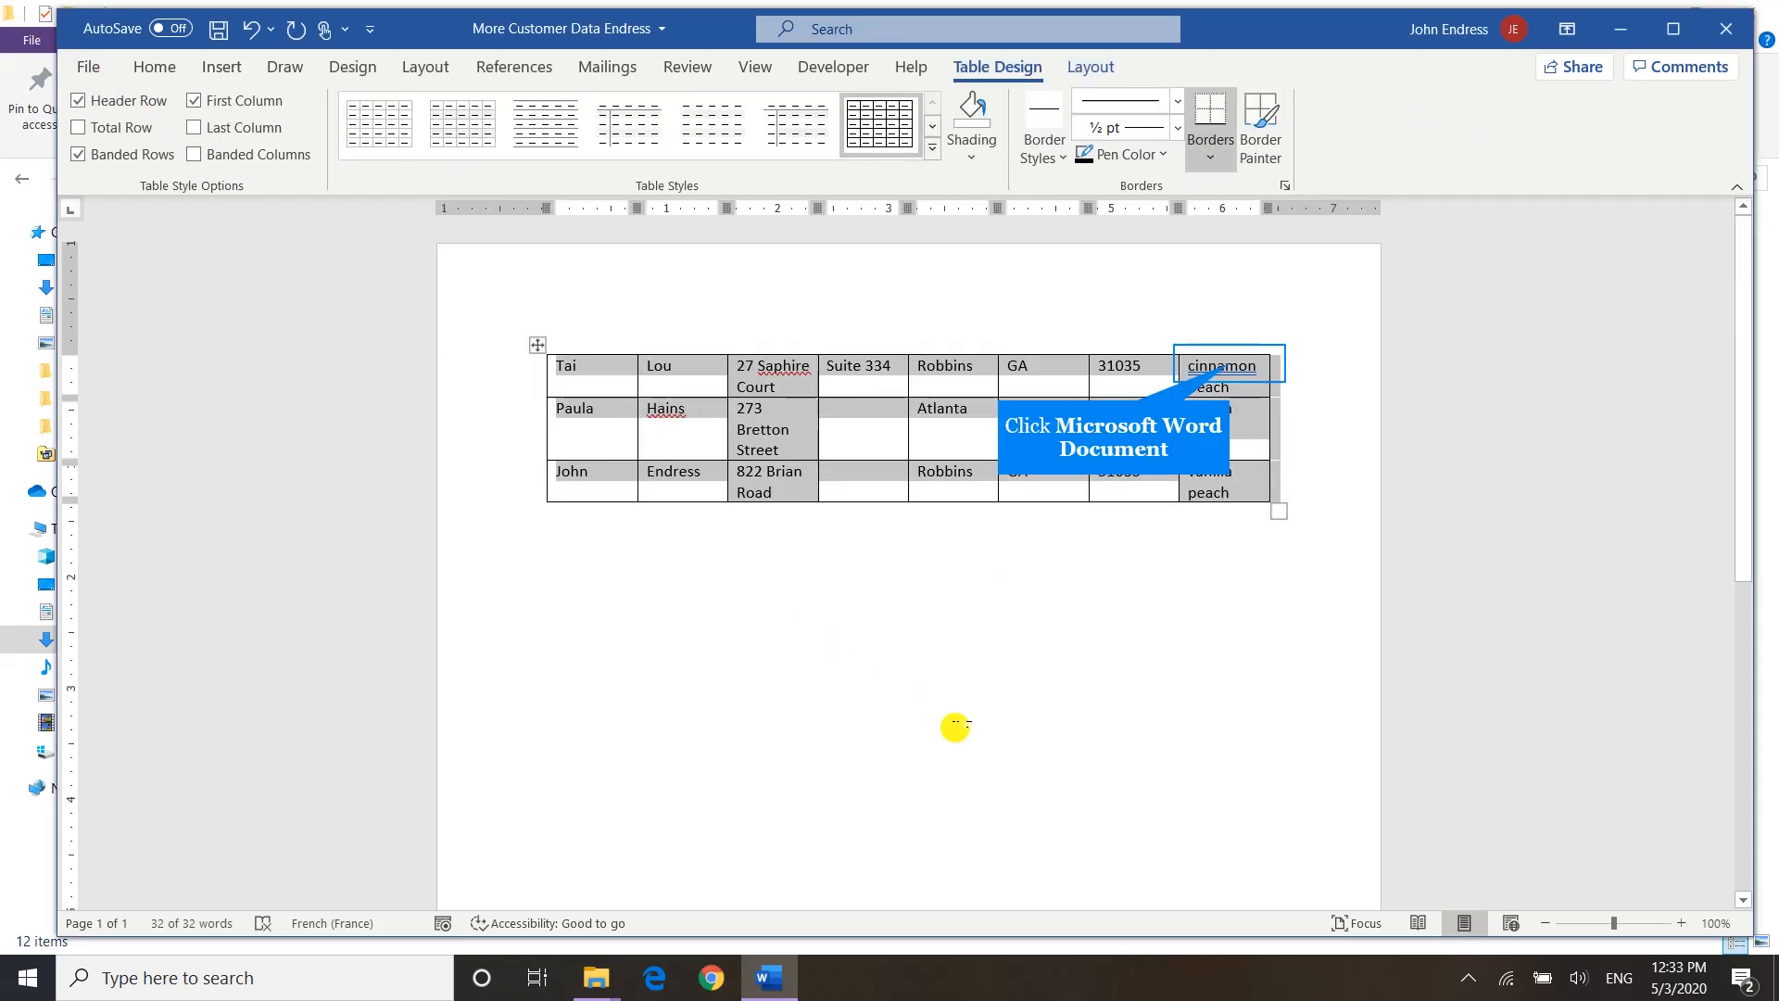
Step: Place the cursor in the table's first cell and display the Table Layout commands
{"action": "left_click", "coordinate": [1232, 369]}
{"action": "left_click", "coordinate": [1217, 420]}
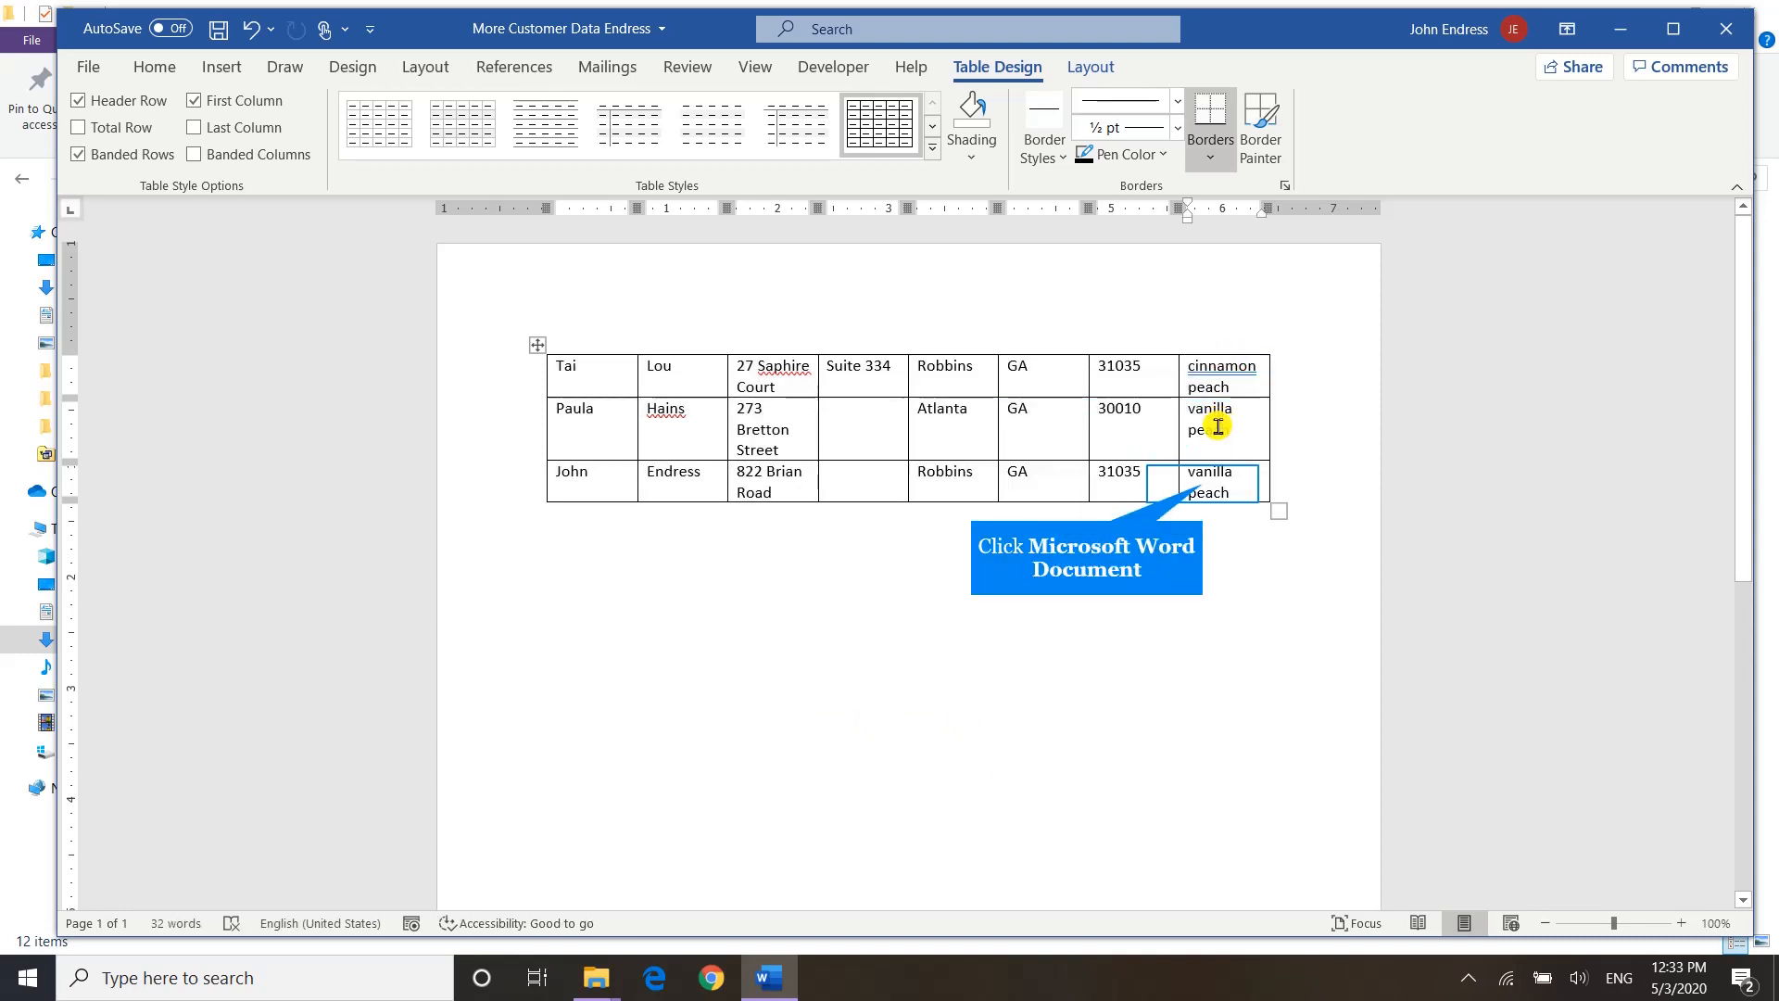
{"action": "left_click", "coordinate": [1206, 470]}
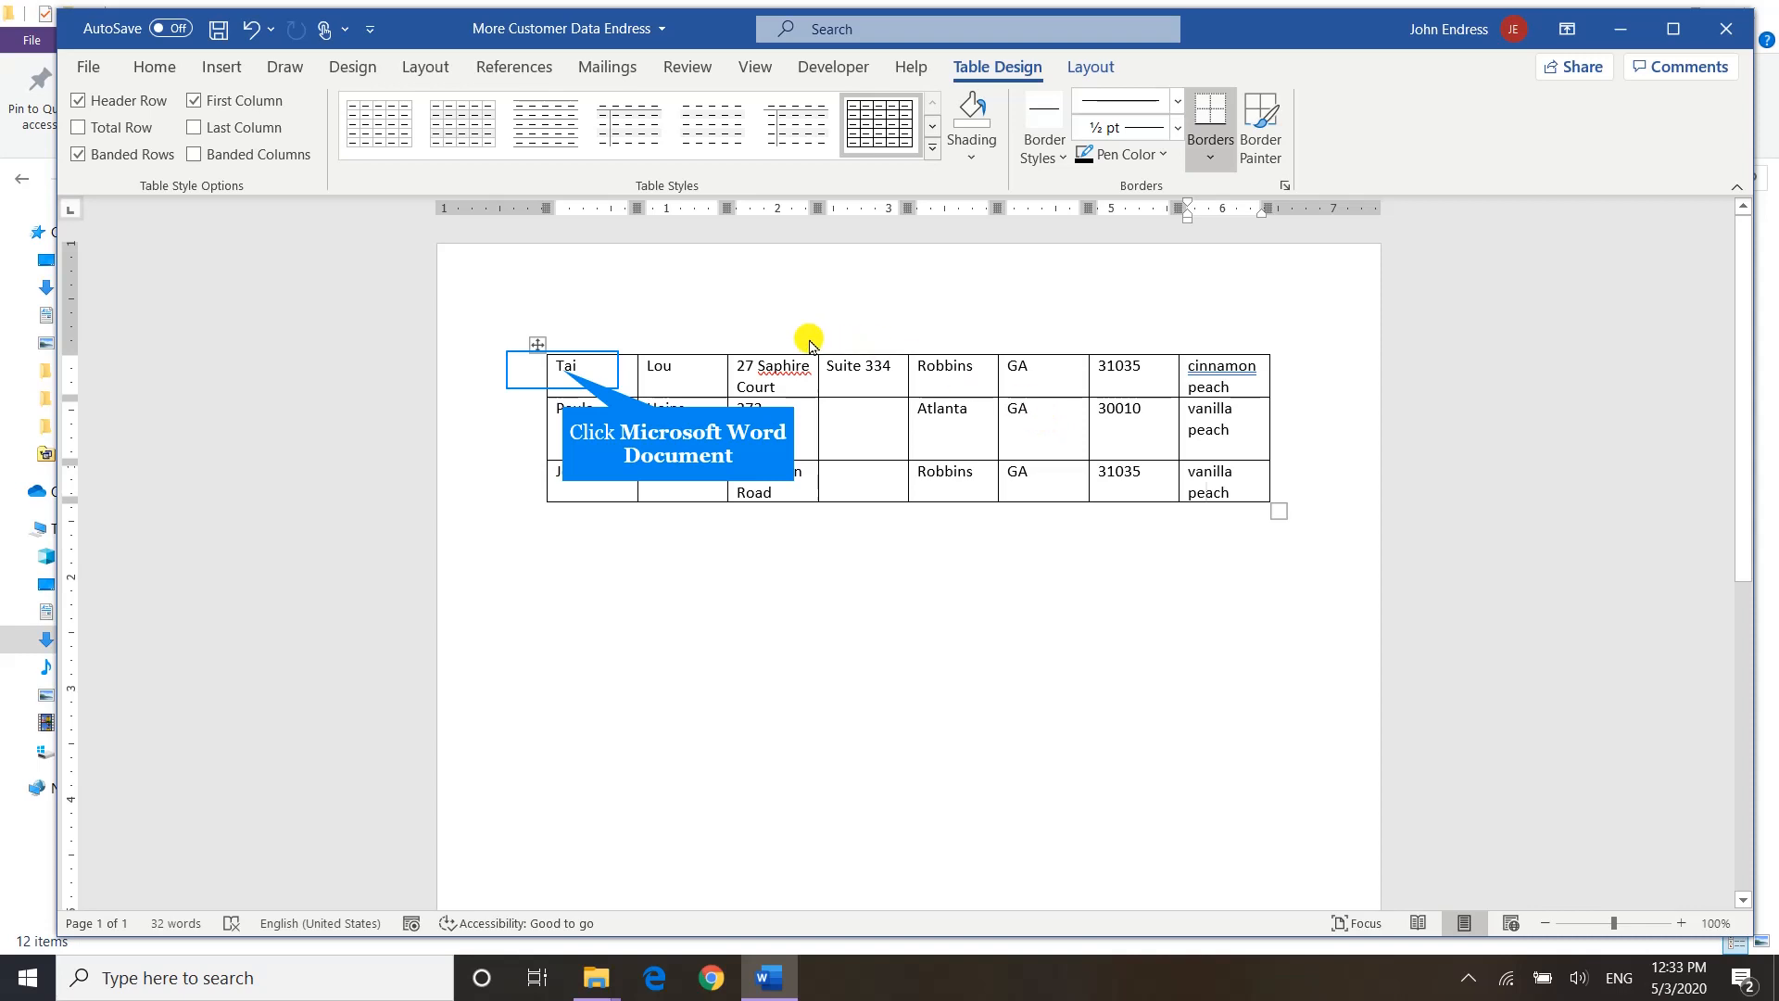
{"action": "left_click", "coordinate": [558, 394]}
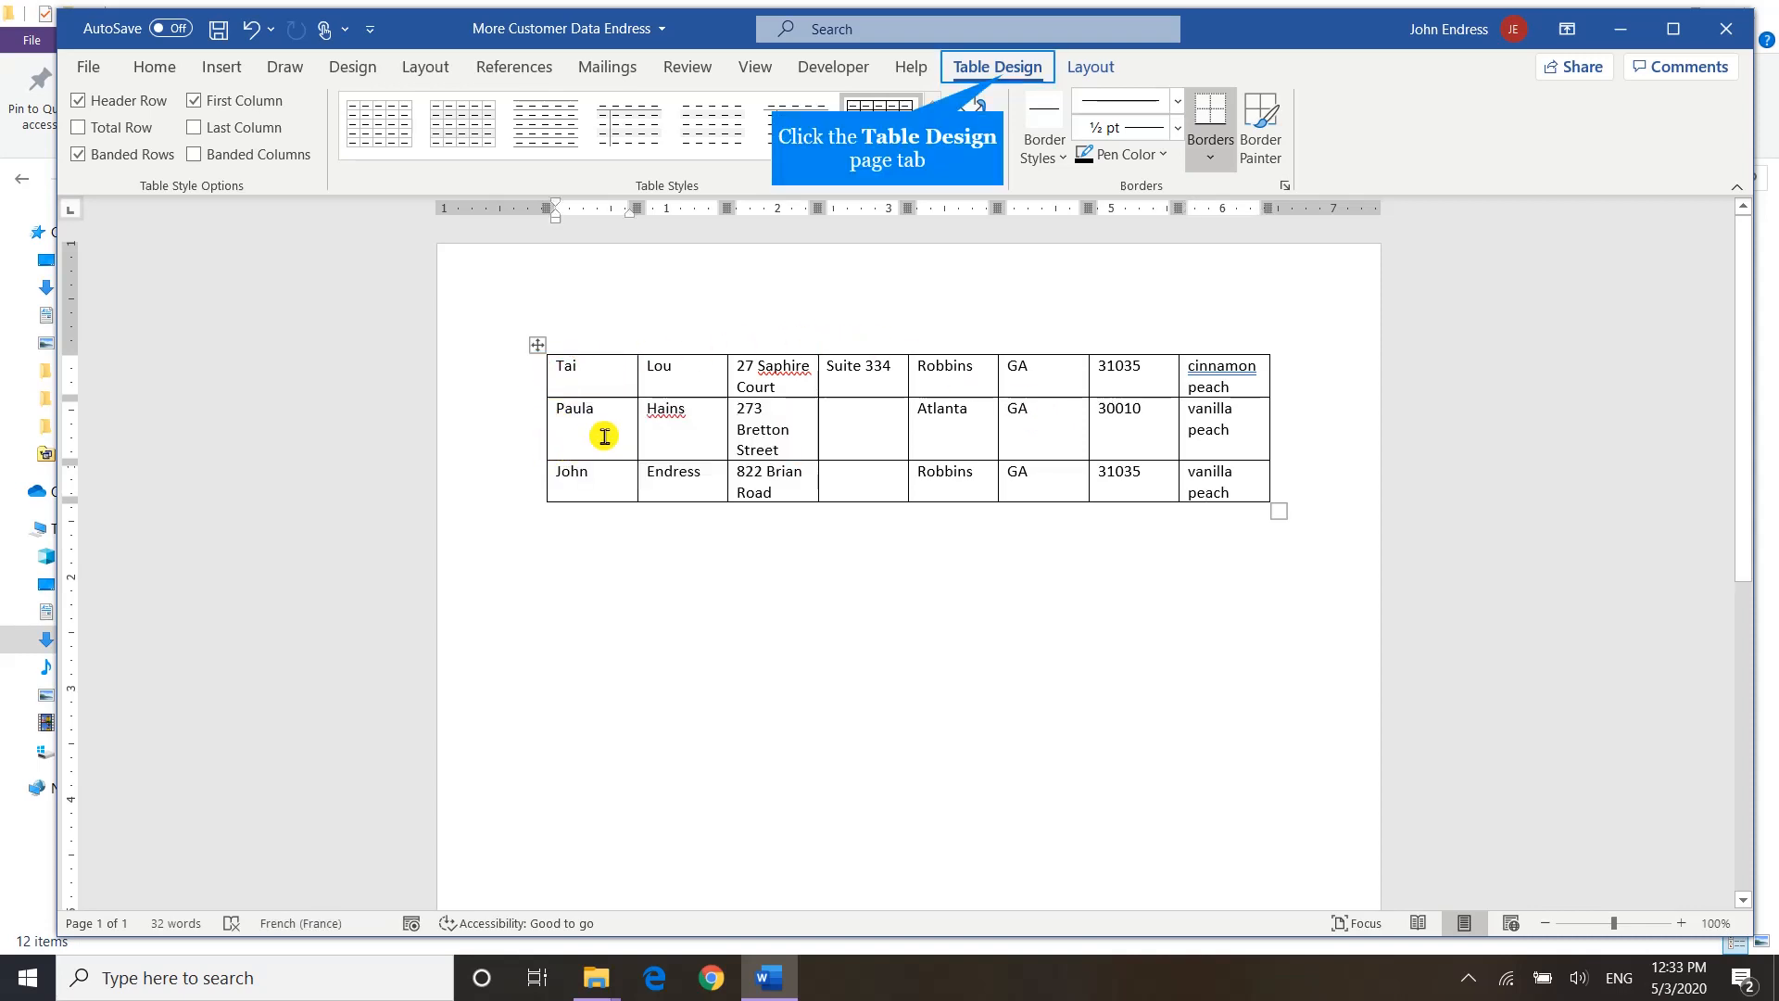
{"action": "left_click", "coordinate": [1007, 77]}
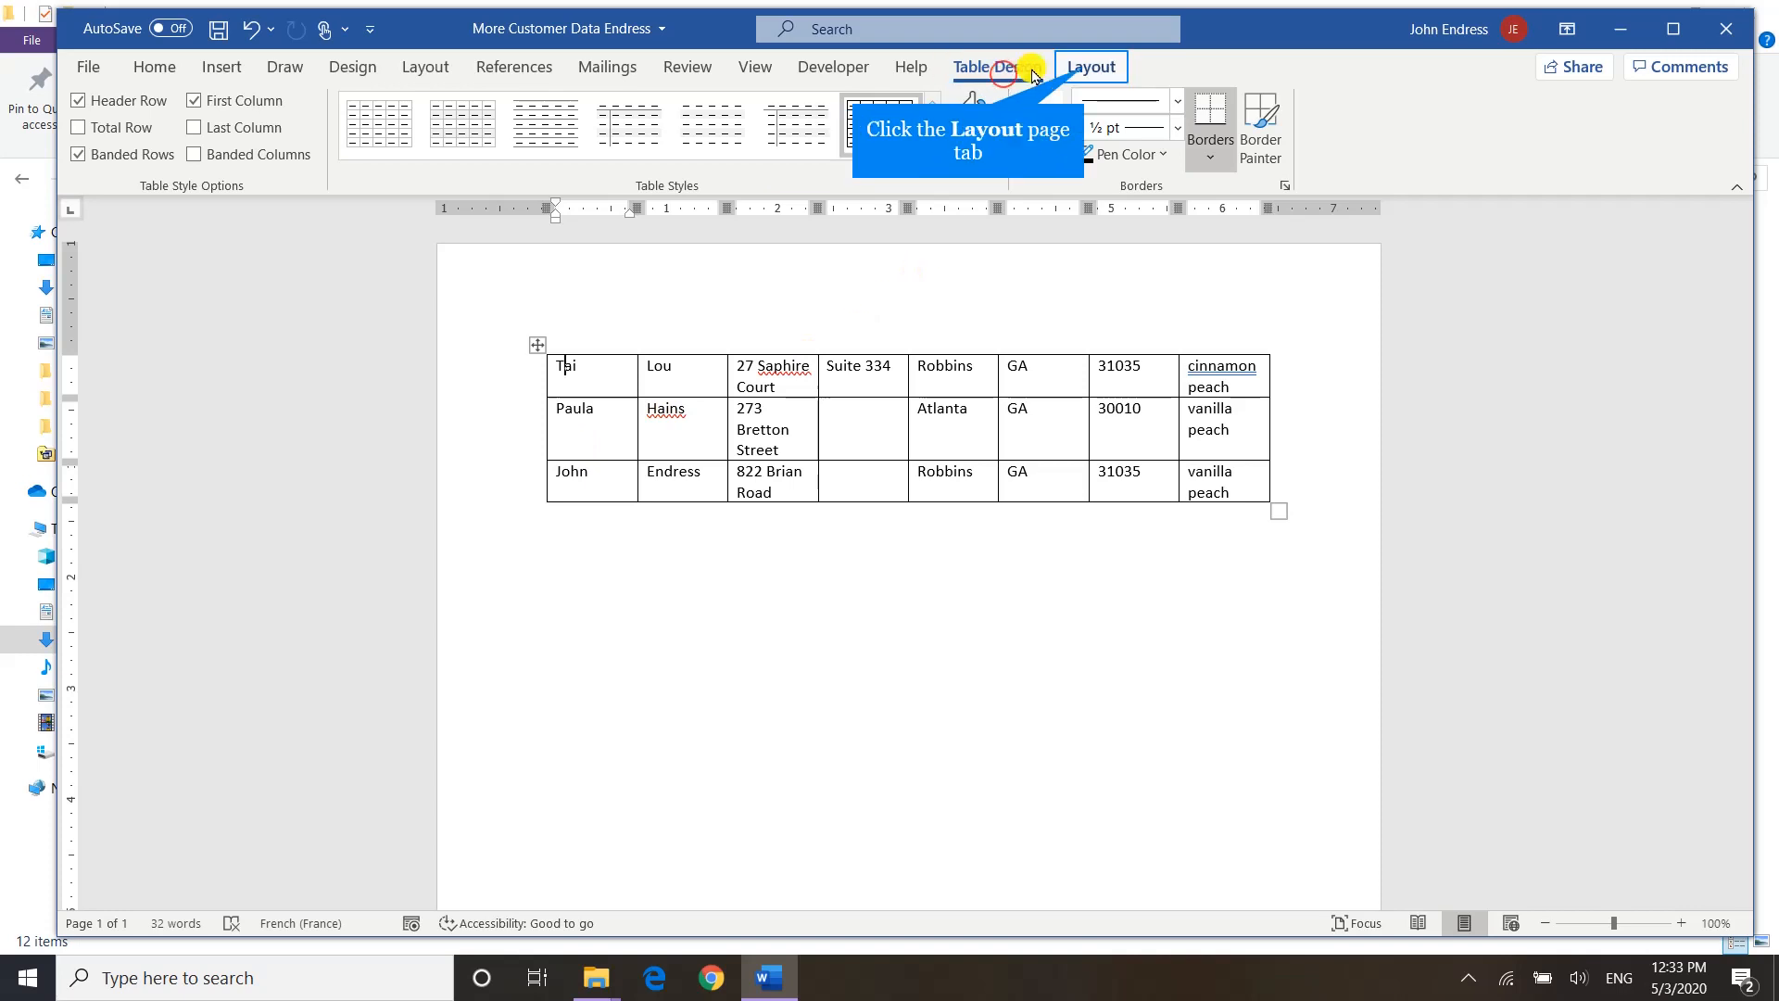
{"action": "left_click", "coordinate": [1086, 74]}
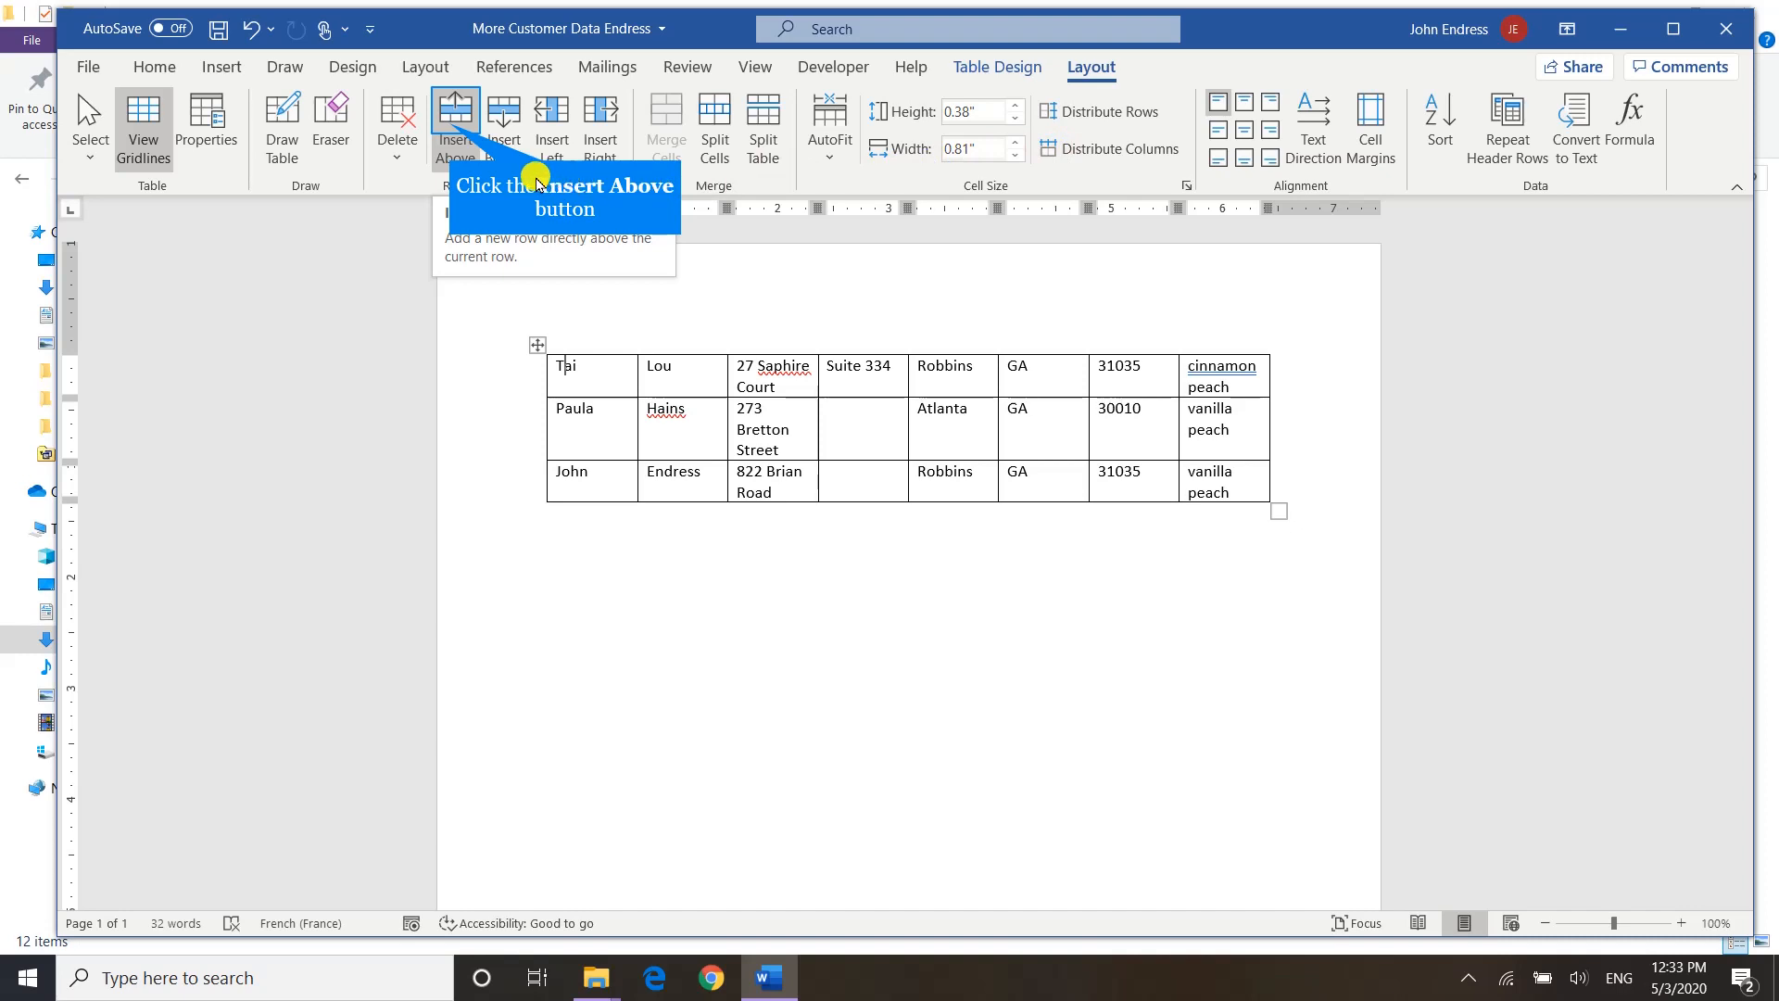
Step: Insert a row above the customers and enter headings First Name, Last Name, Address Line 1
{"action": "left_click", "coordinate": [451, 132]}
{"action": "left_click", "coordinate": [565, 373]}
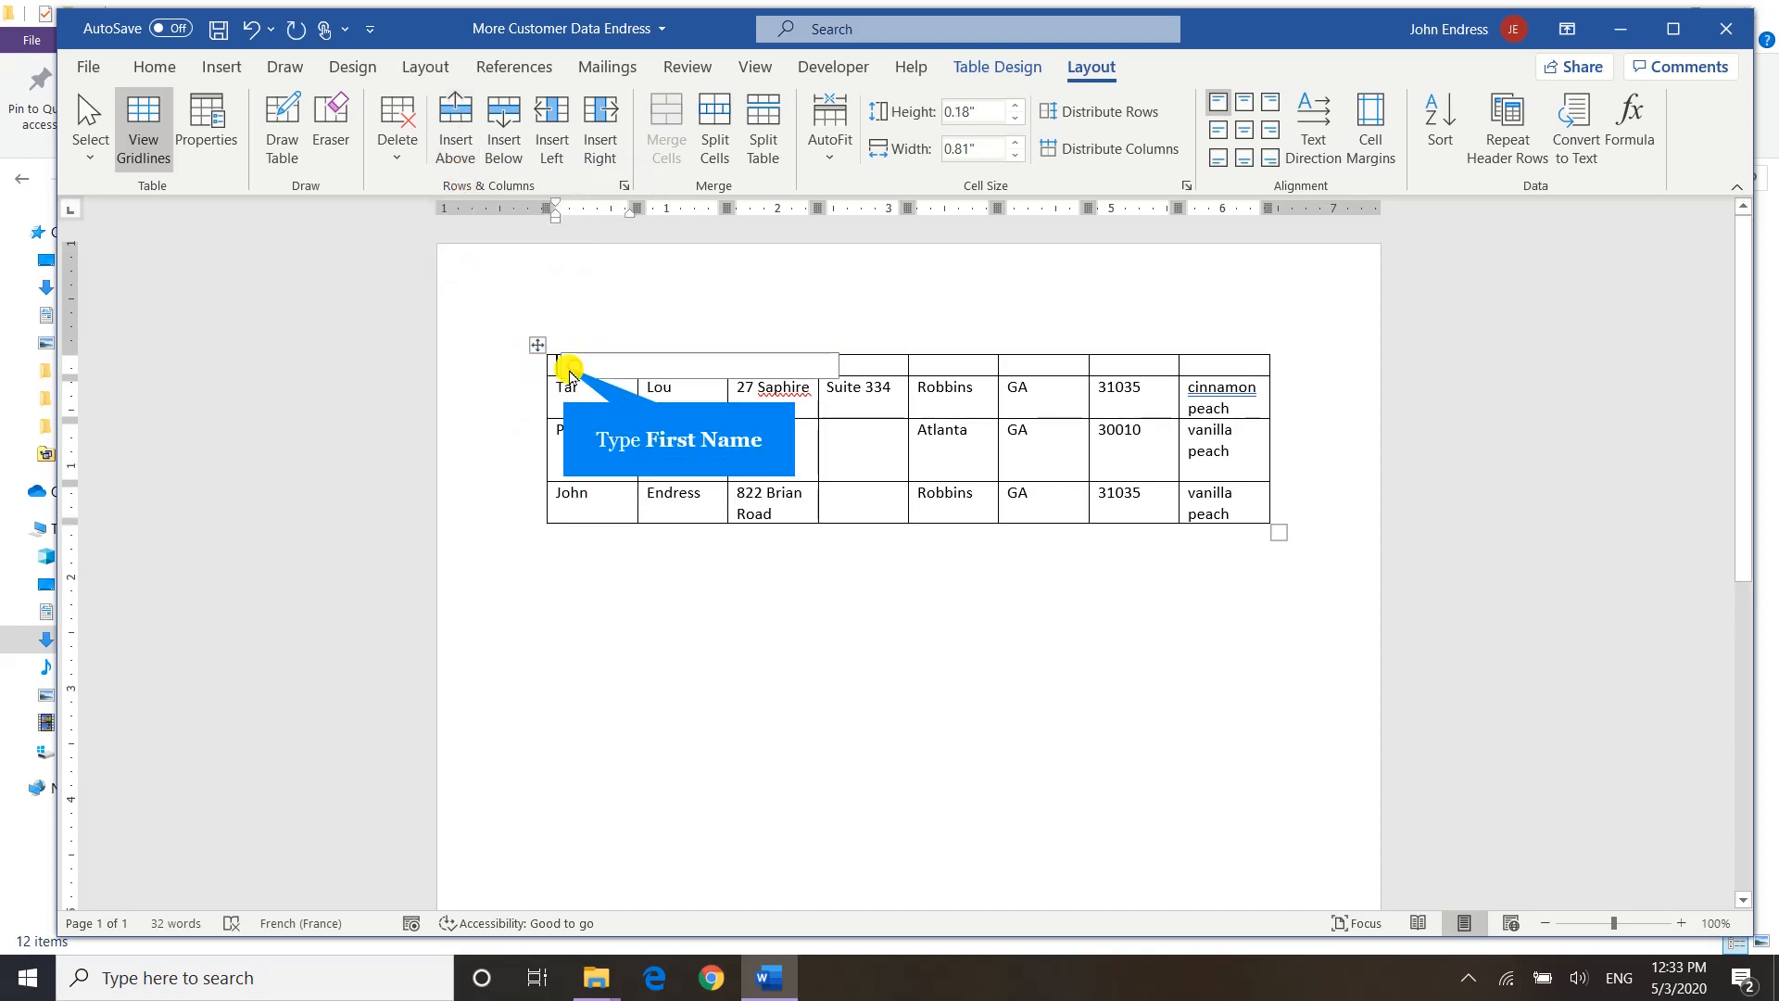
{"action": "type", "text": "First Nam"}
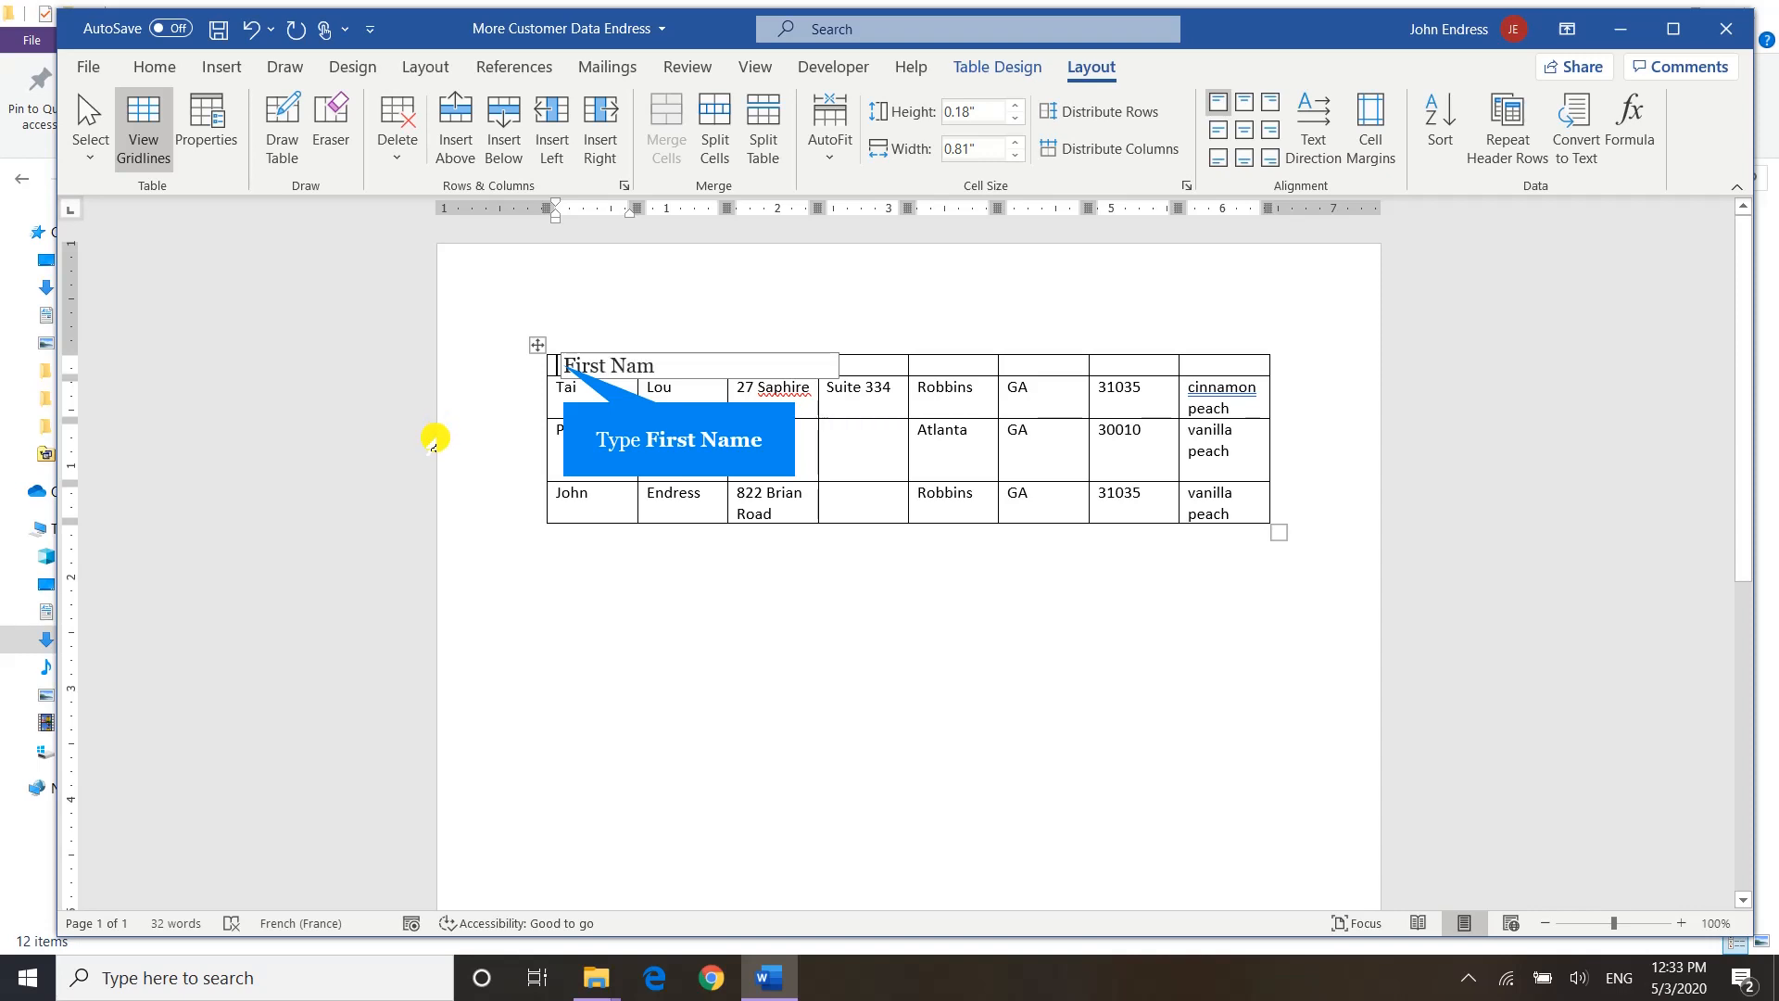
{"action": "type", "text": "e"}
{"action": "key", "text": "Tab"}
{"action": "type", "text": "Las"}
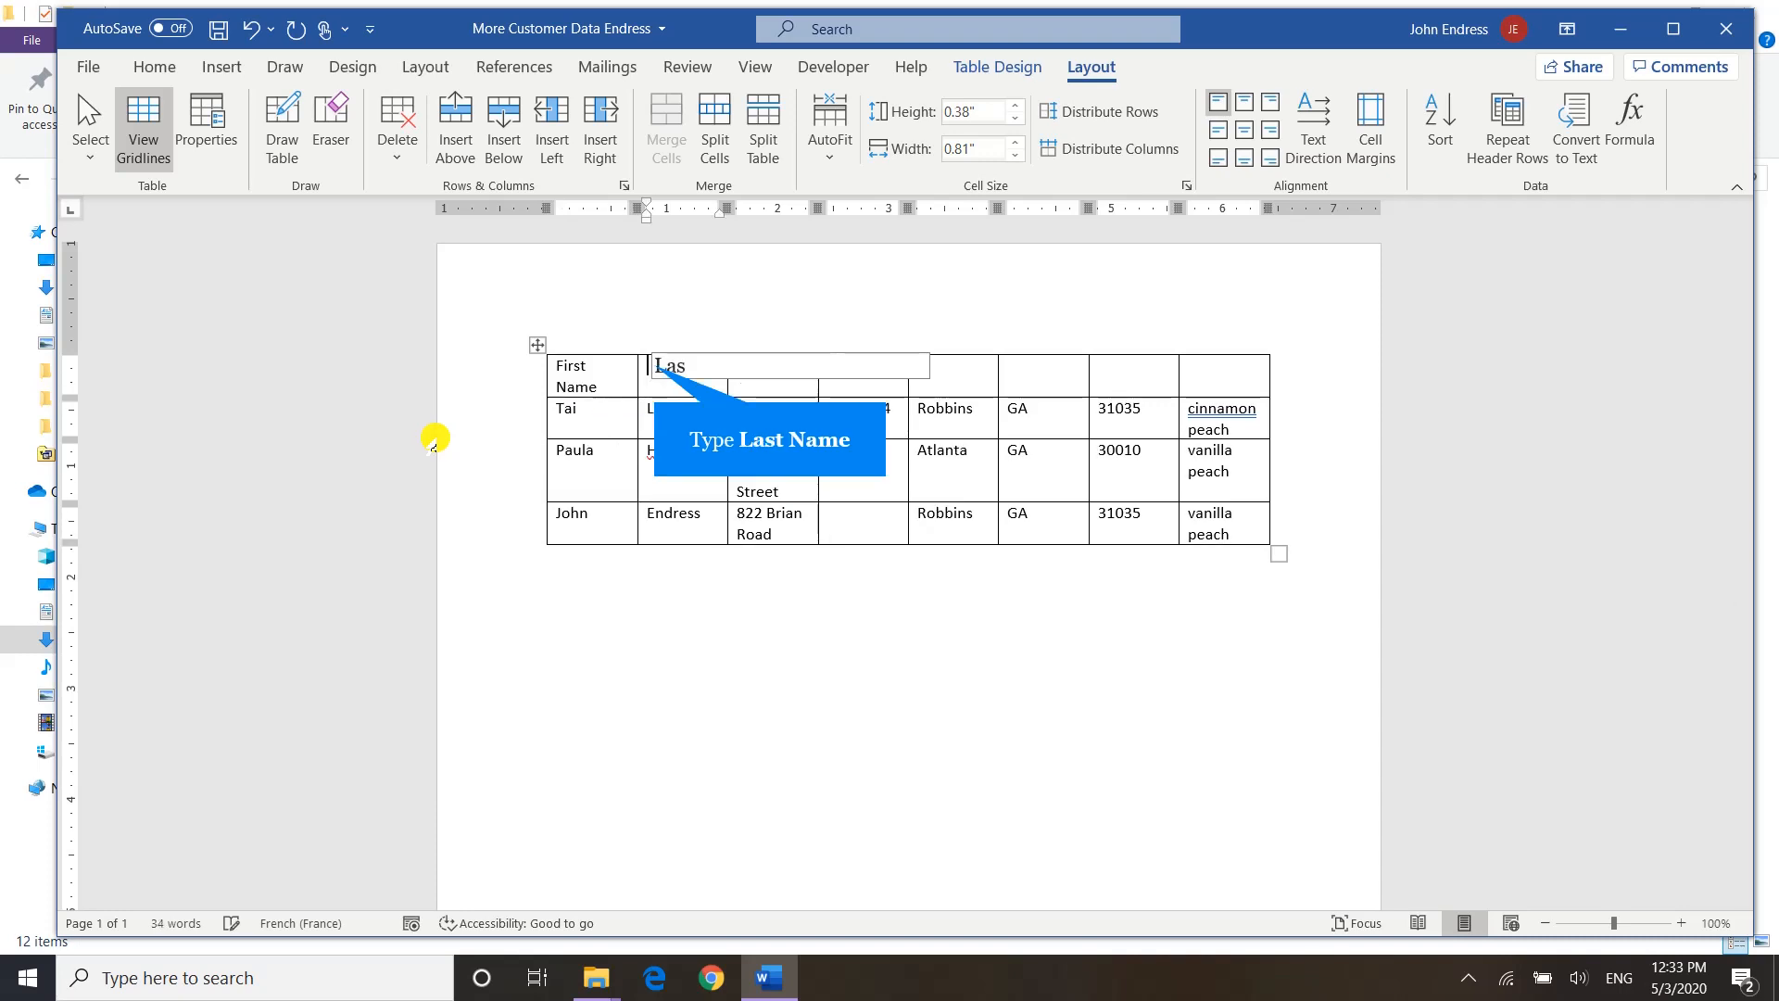
{"action": "type", "text": "t Name"}
{"action": "key", "text": "Tab"}
{"action": "type", "text": "A"}
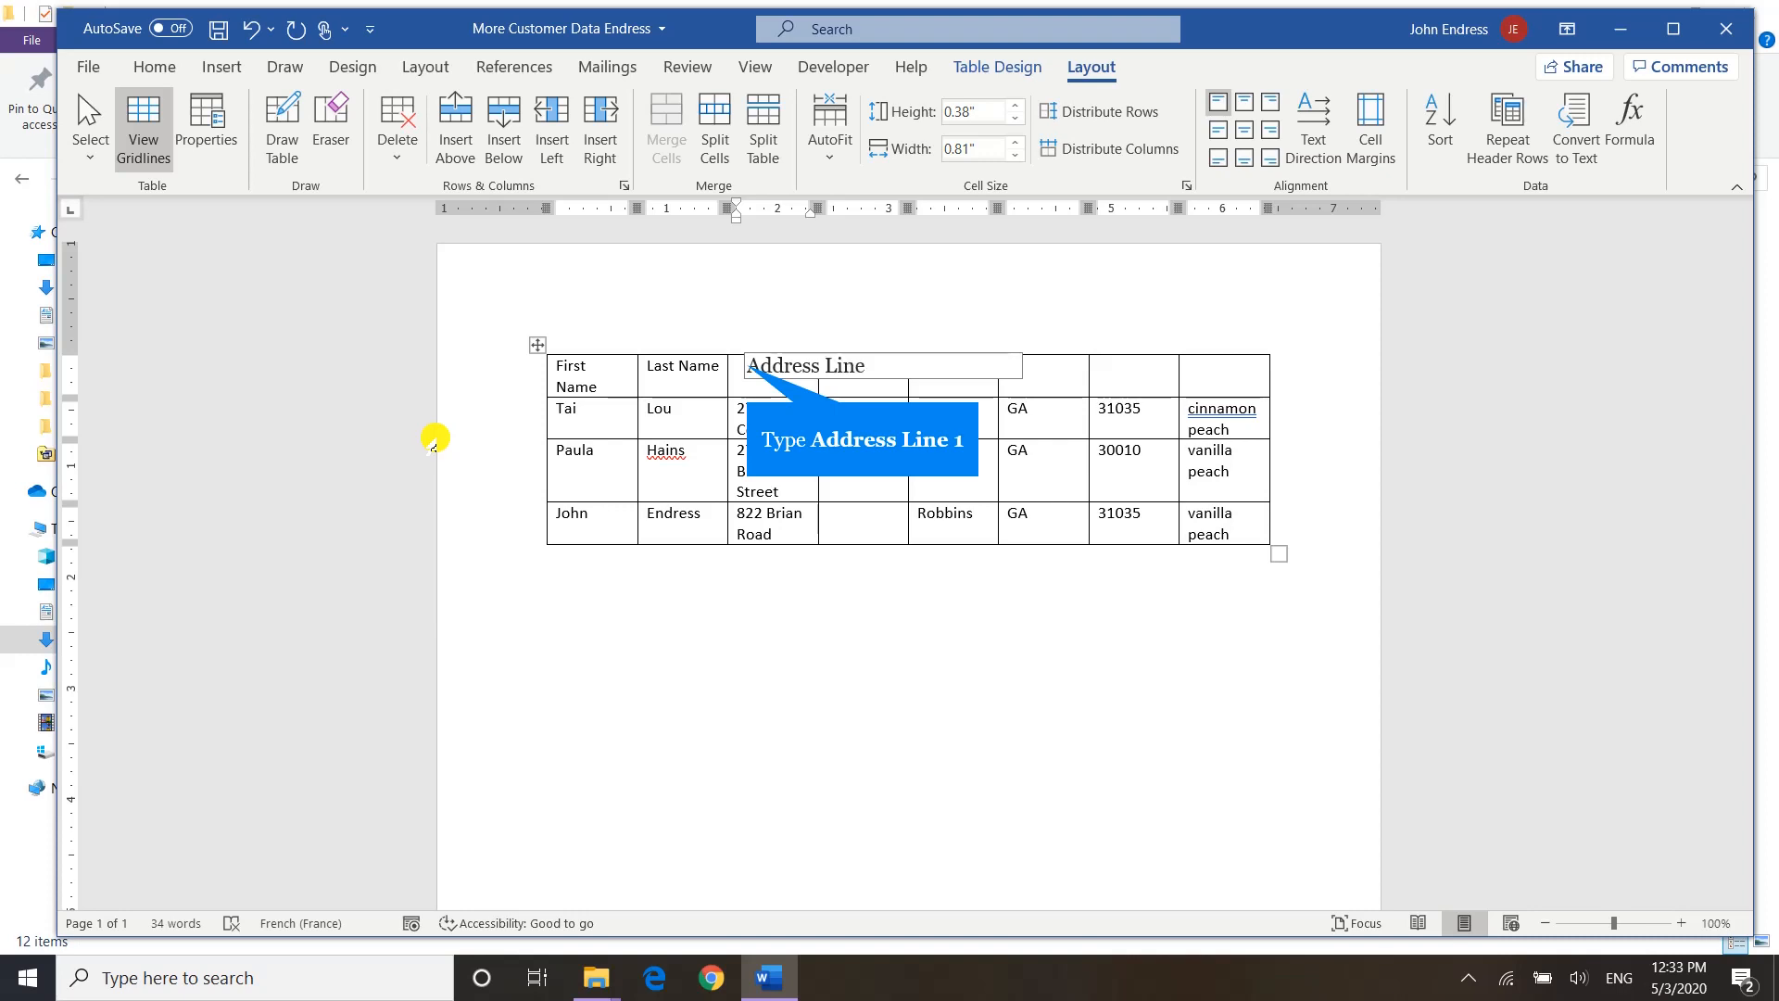
{"action": "key", "text": "Tab"}
Step: Fill the remaining headings: Address Line 2, City, State, Zip Code, Ice Cream Type
{"action": "type", "text": "Addres"}
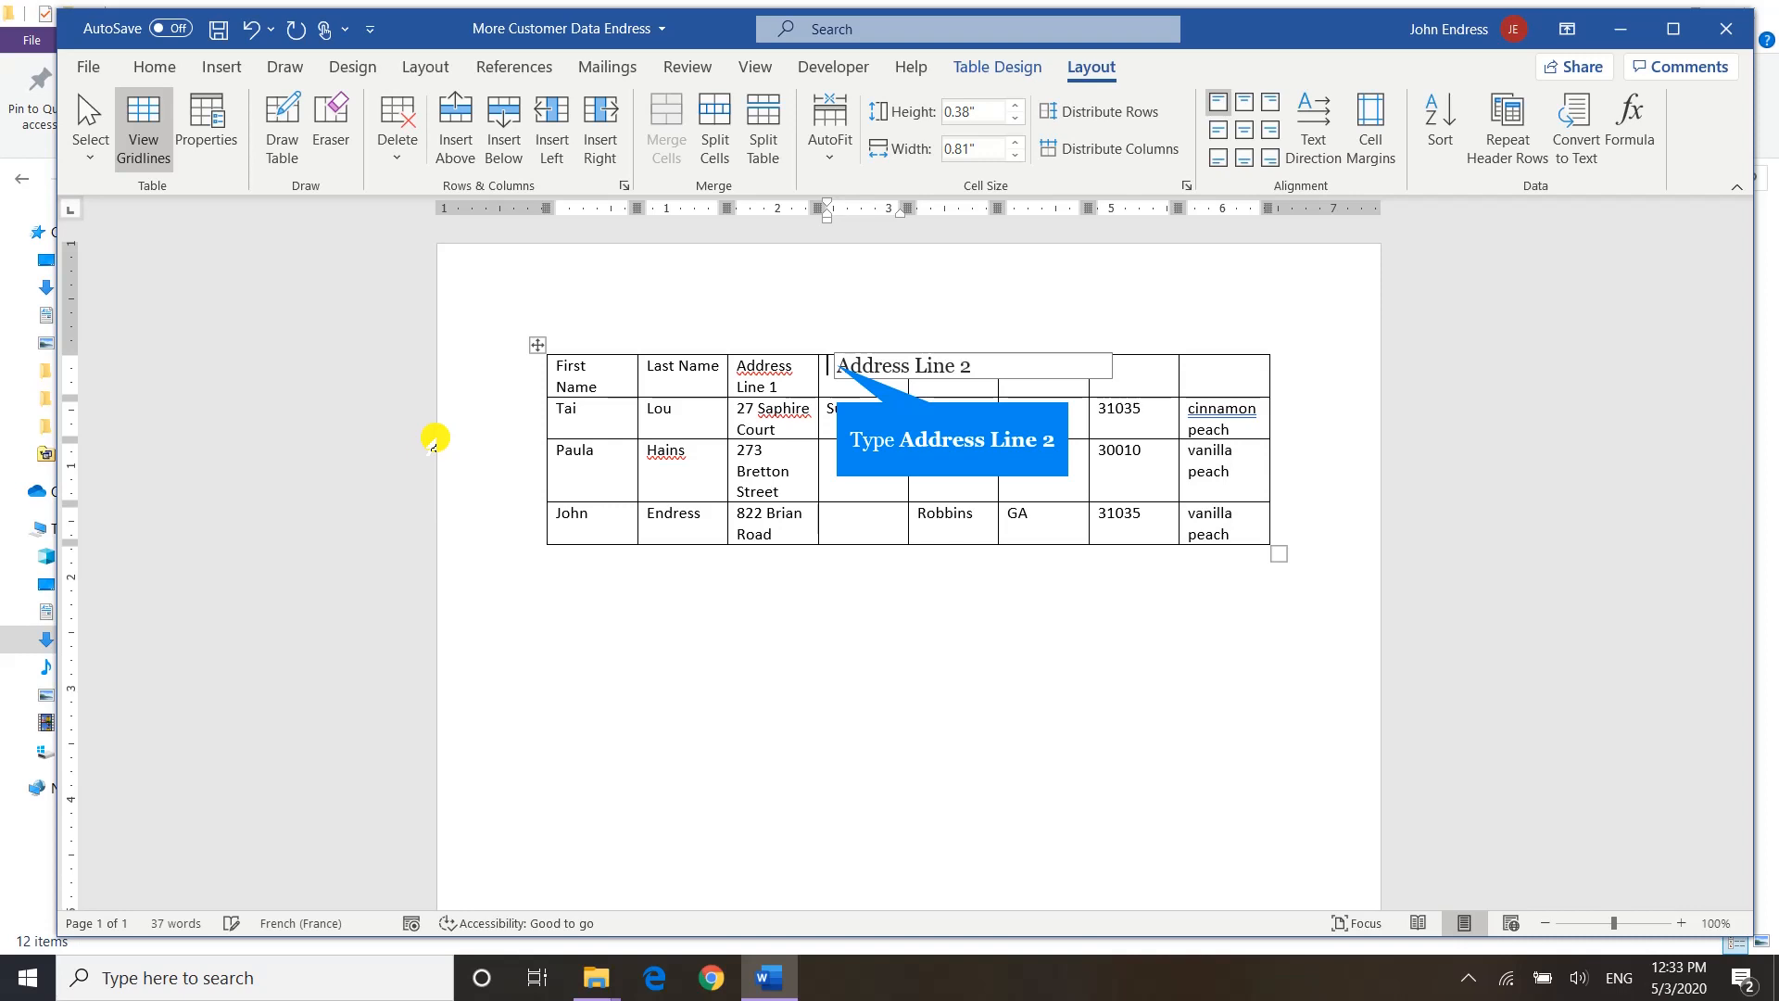
{"action": "key", "text": "Tab"}
{"action": "type", "text": "City"}
{"action": "key", "text": "Tab"}
{"action": "type", "text": "Sta"}
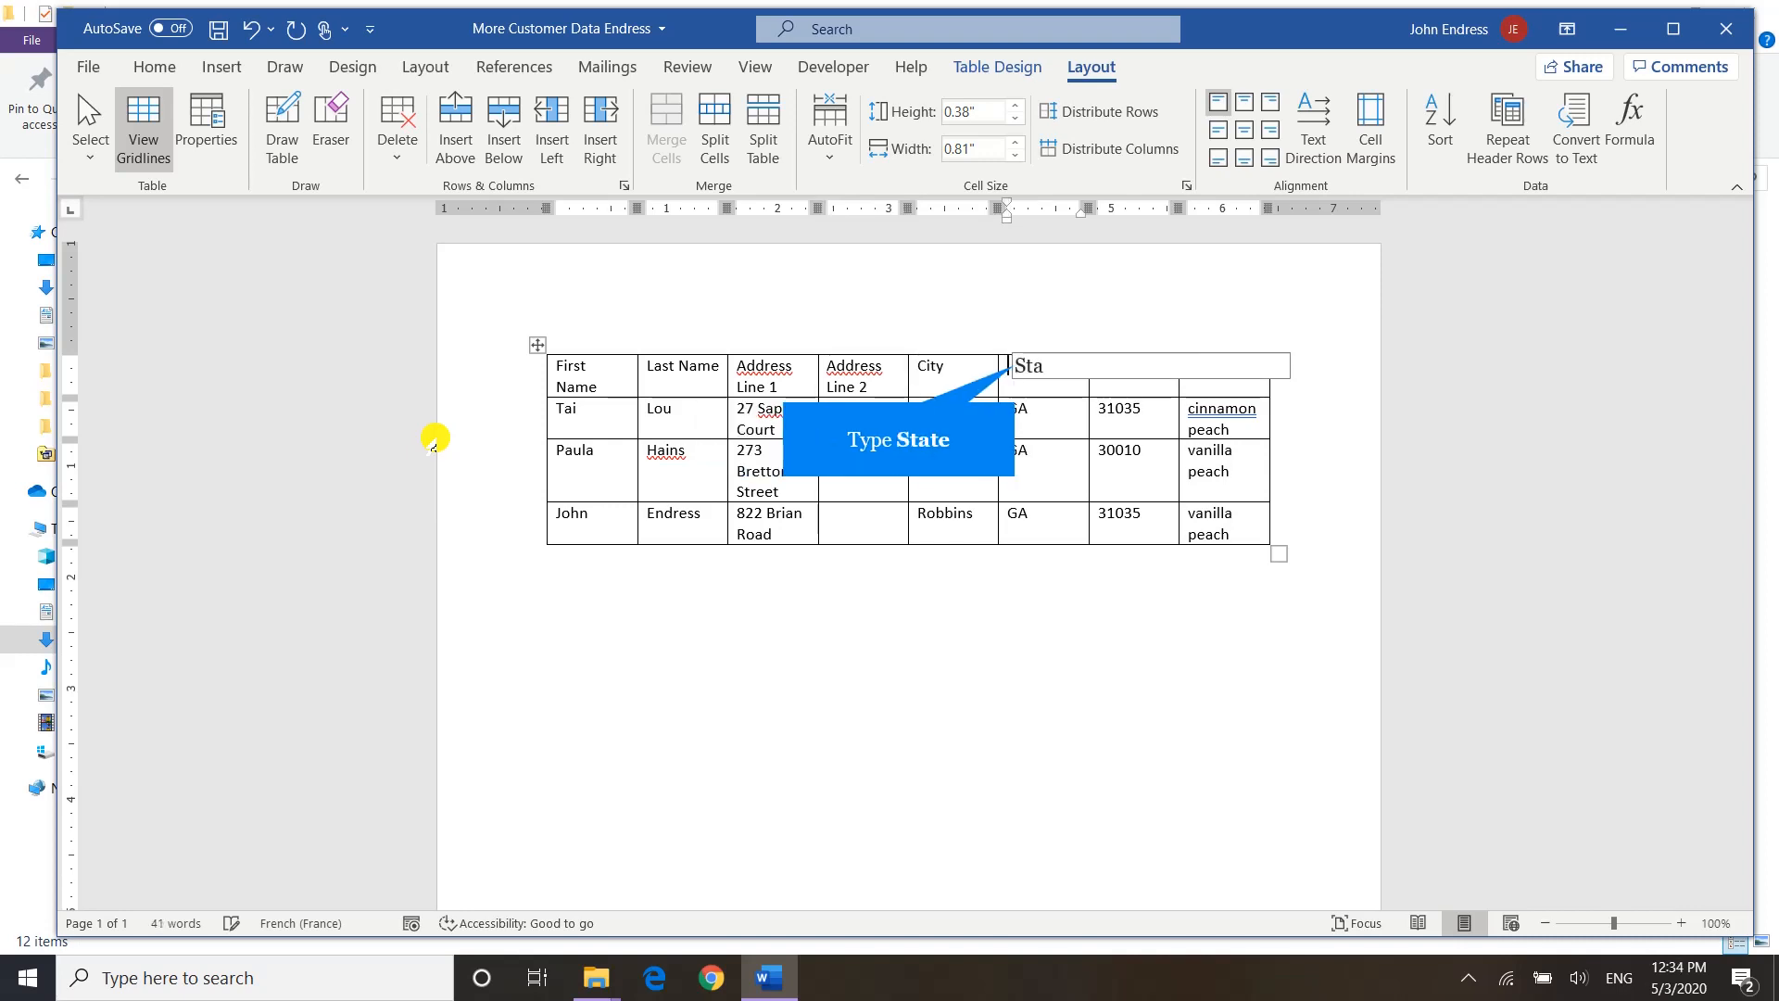
{"action": "type", "text": "te"}
{"action": "key", "text": "Tab"}
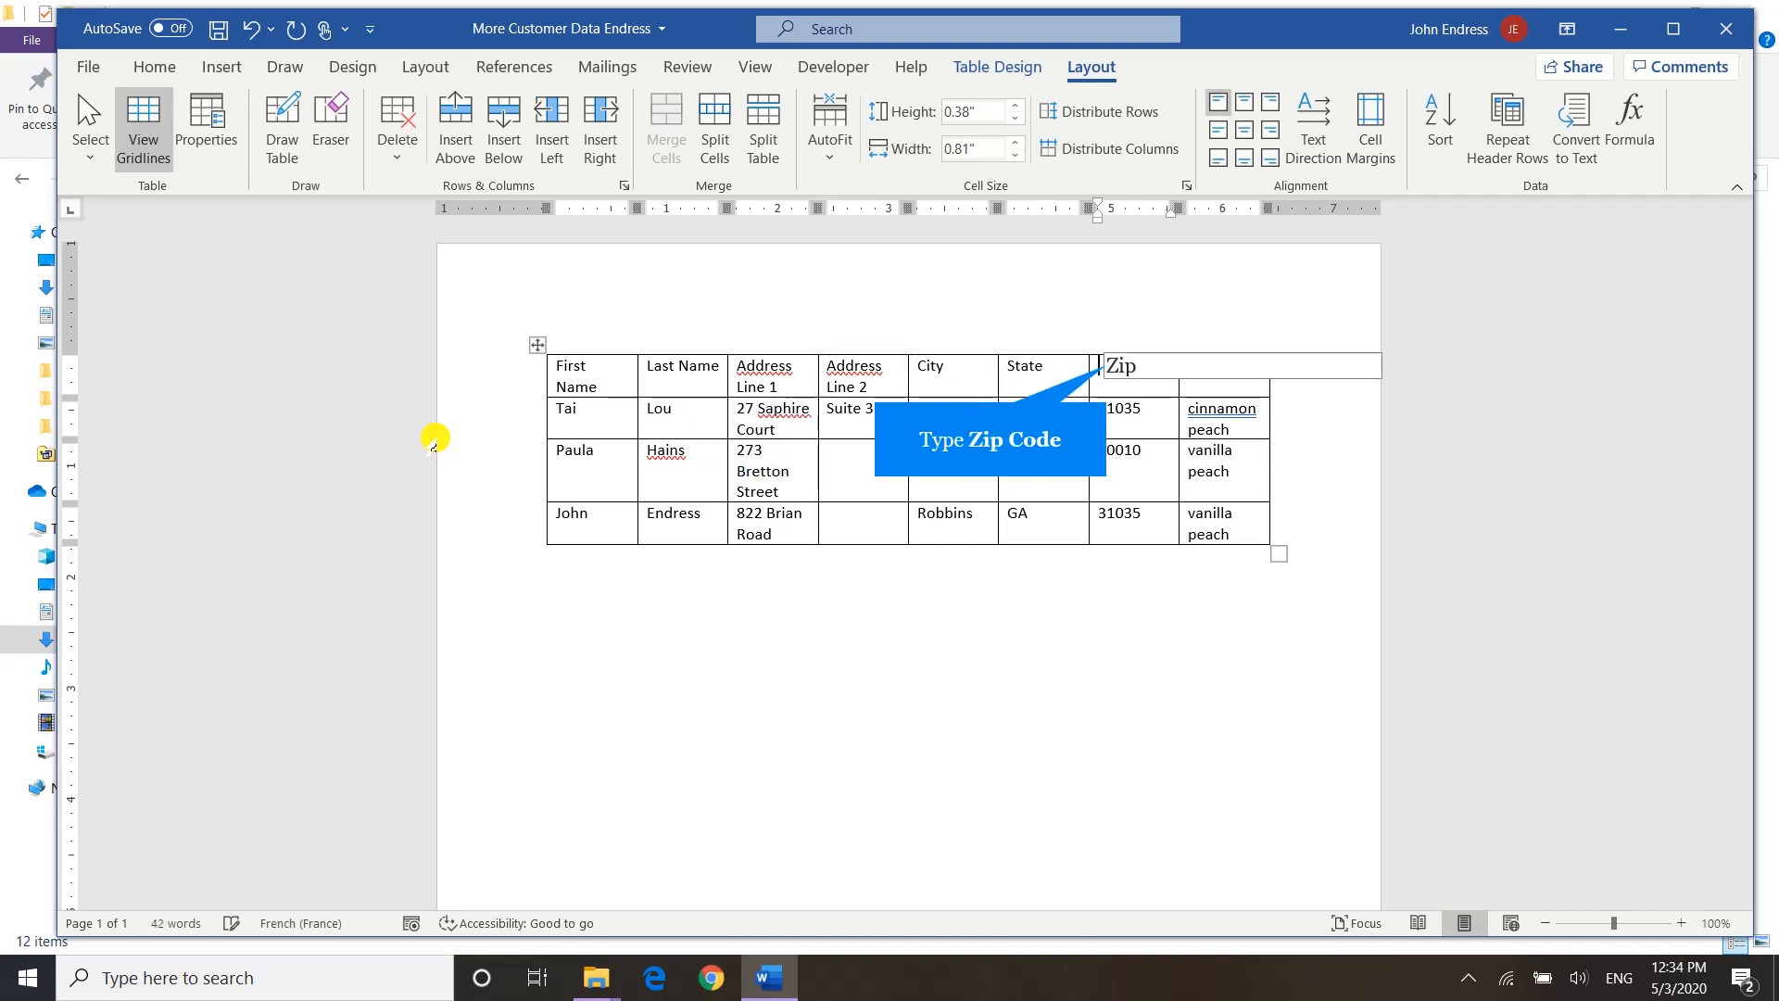
{"action": "type", "text": "Zip Code"}
{"action": "key", "text": "Tab"}
{"action": "type", "text": "Ic"}
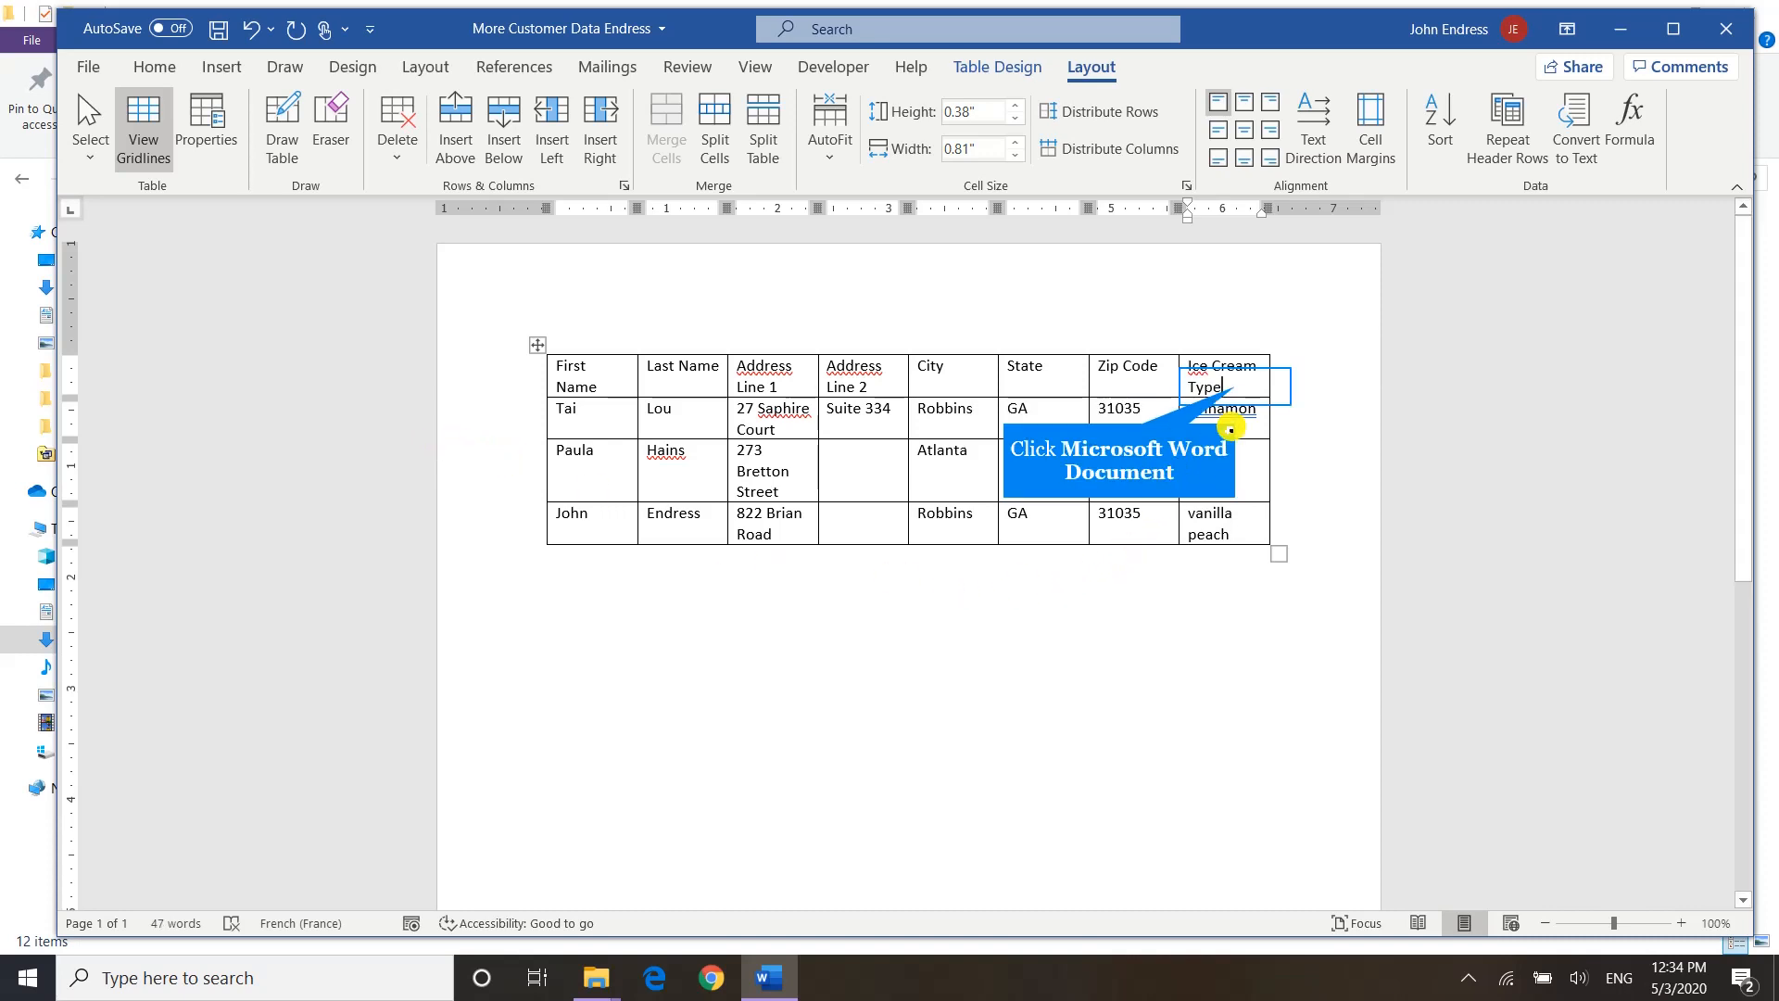
Step: Make the table's heading row bold
{"action": "left_click_drag", "start_coordinate": [1232, 386], "coordinate": [580, 380]}
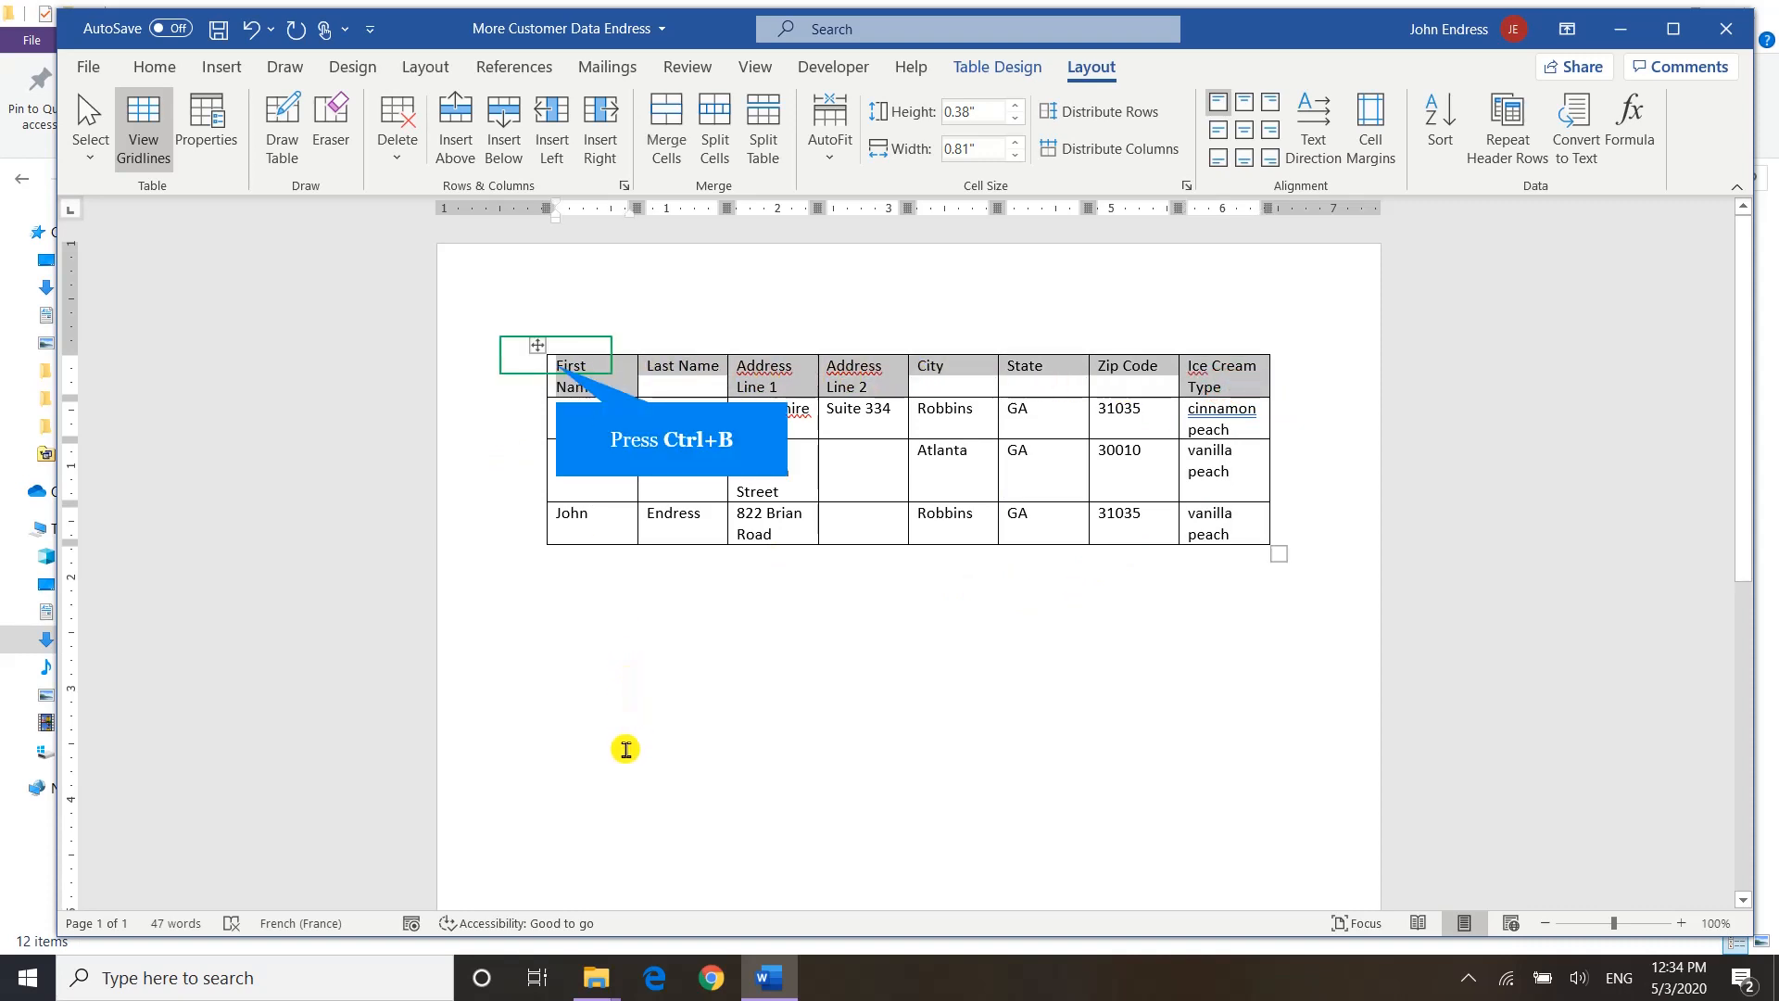
{"action": "key", "text": "ctrl+b"}
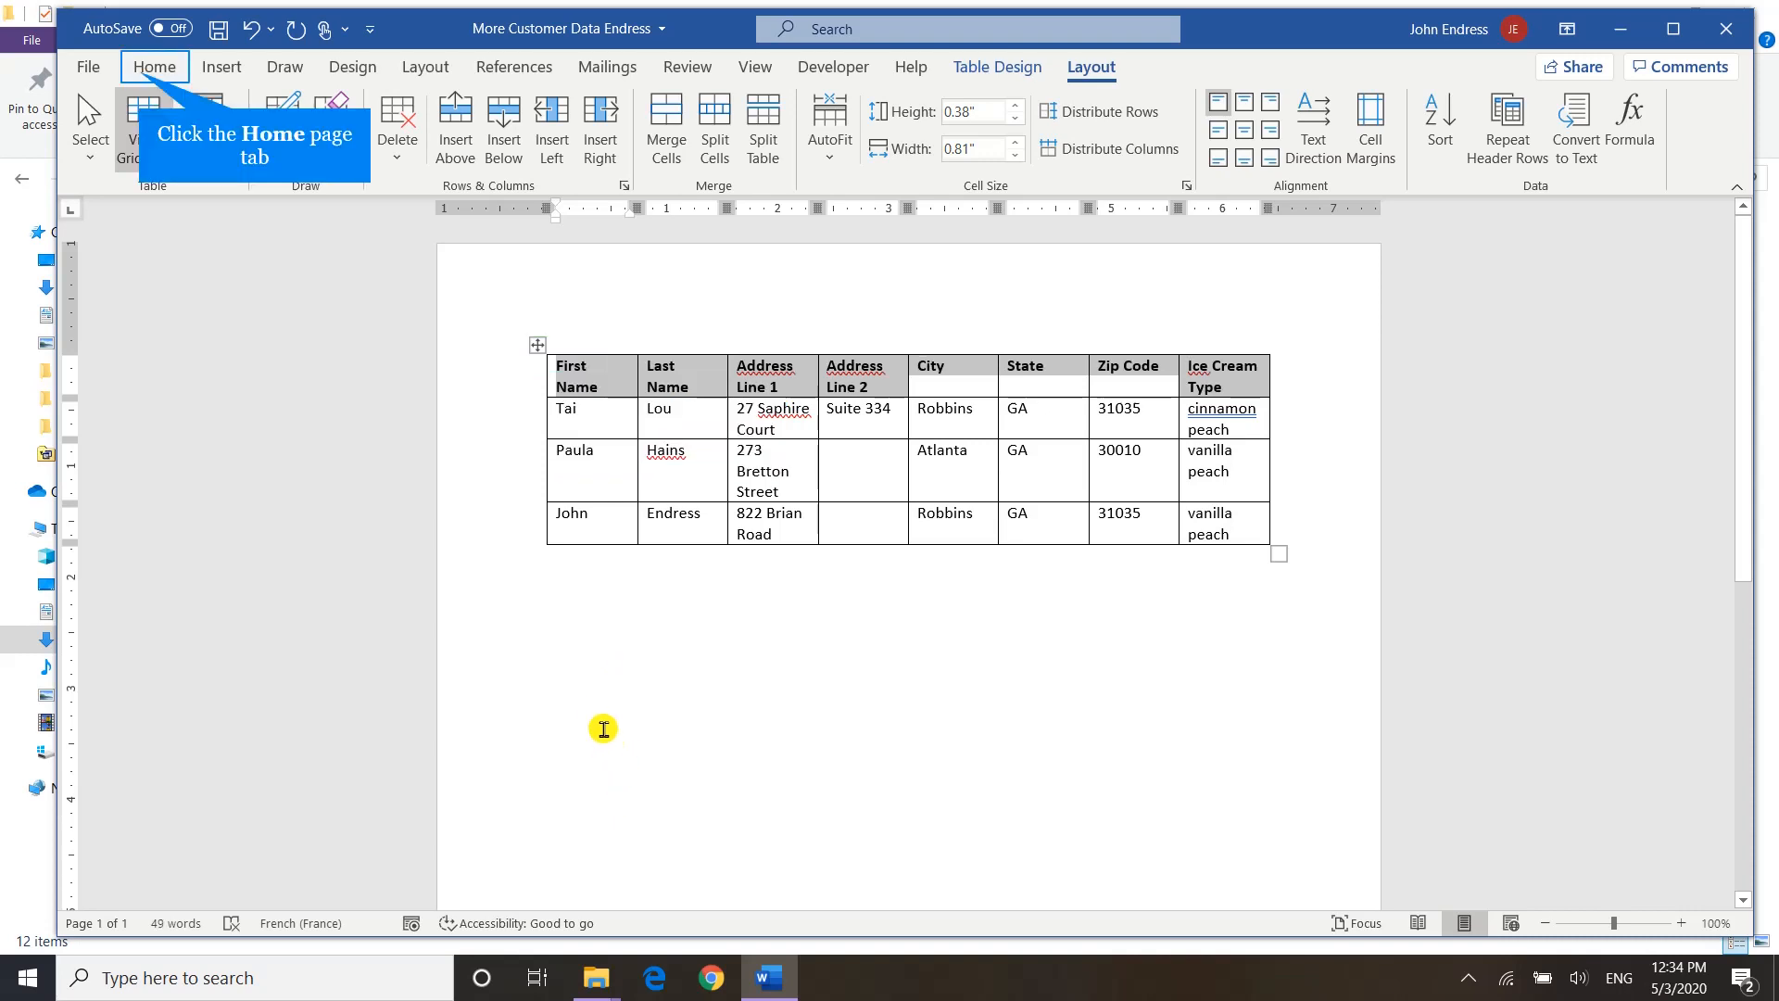
{"action": "left_click", "coordinate": [149, 68]}
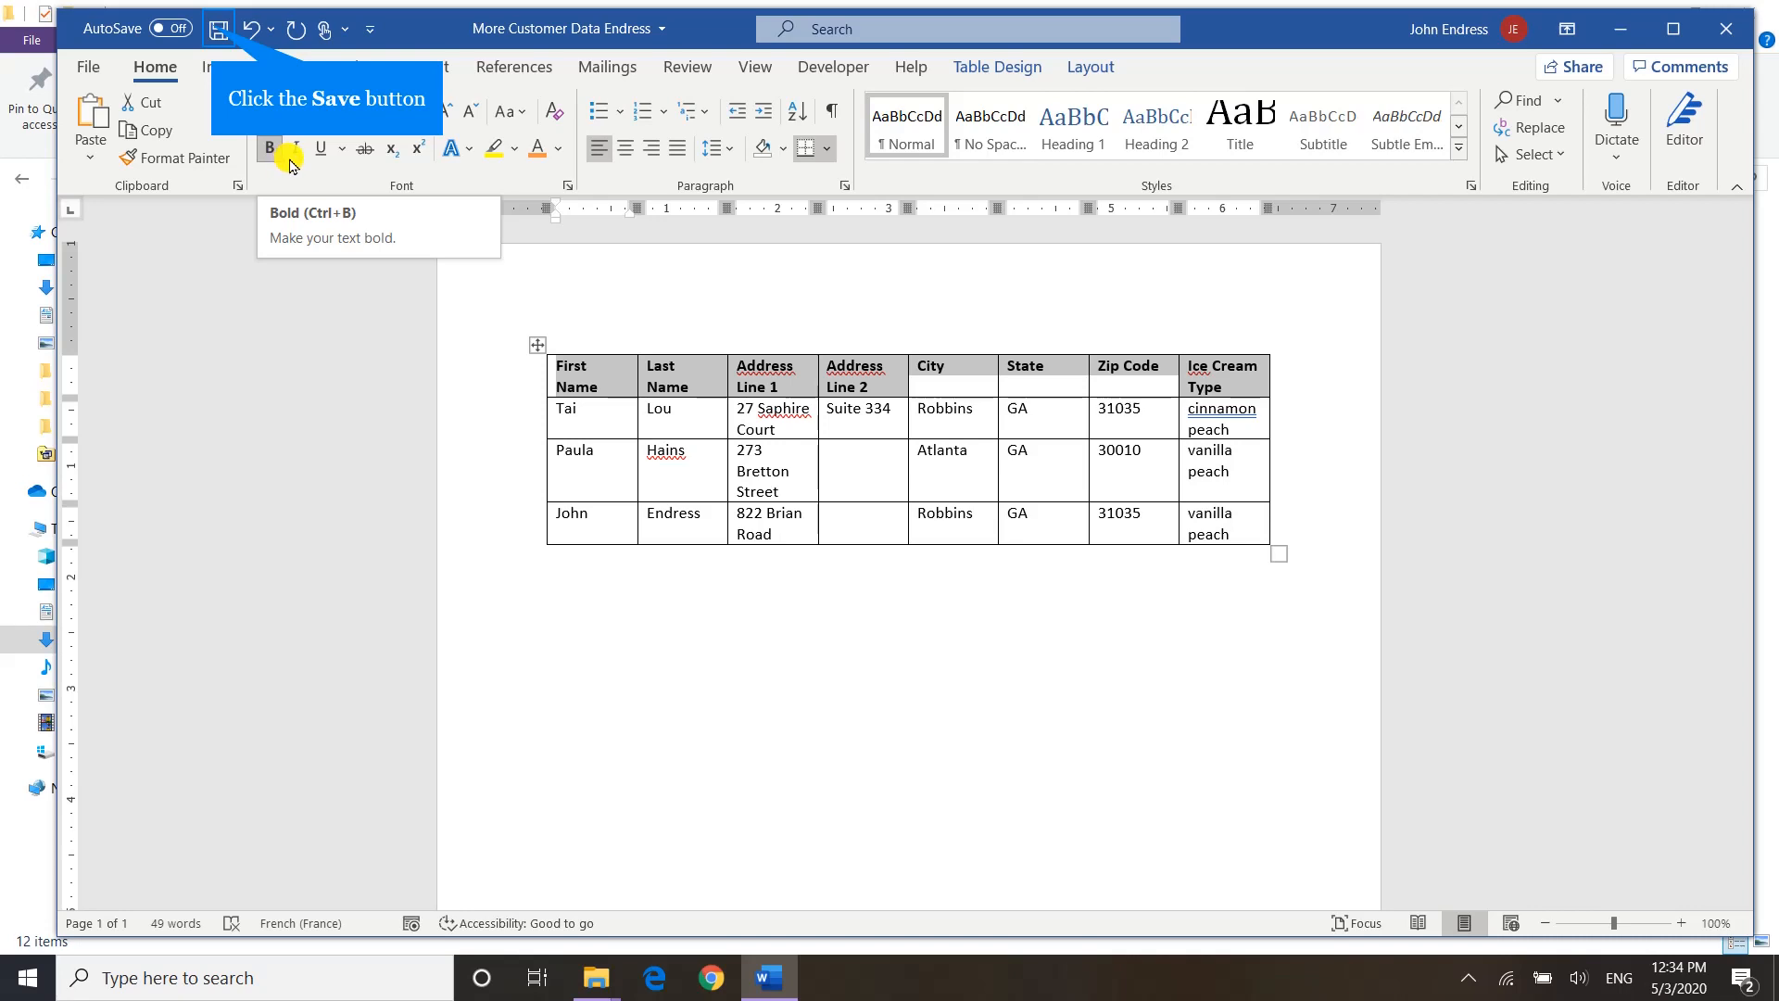
Step: Save the customer data document and close it
{"action": "left_click", "coordinate": [219, 29]}
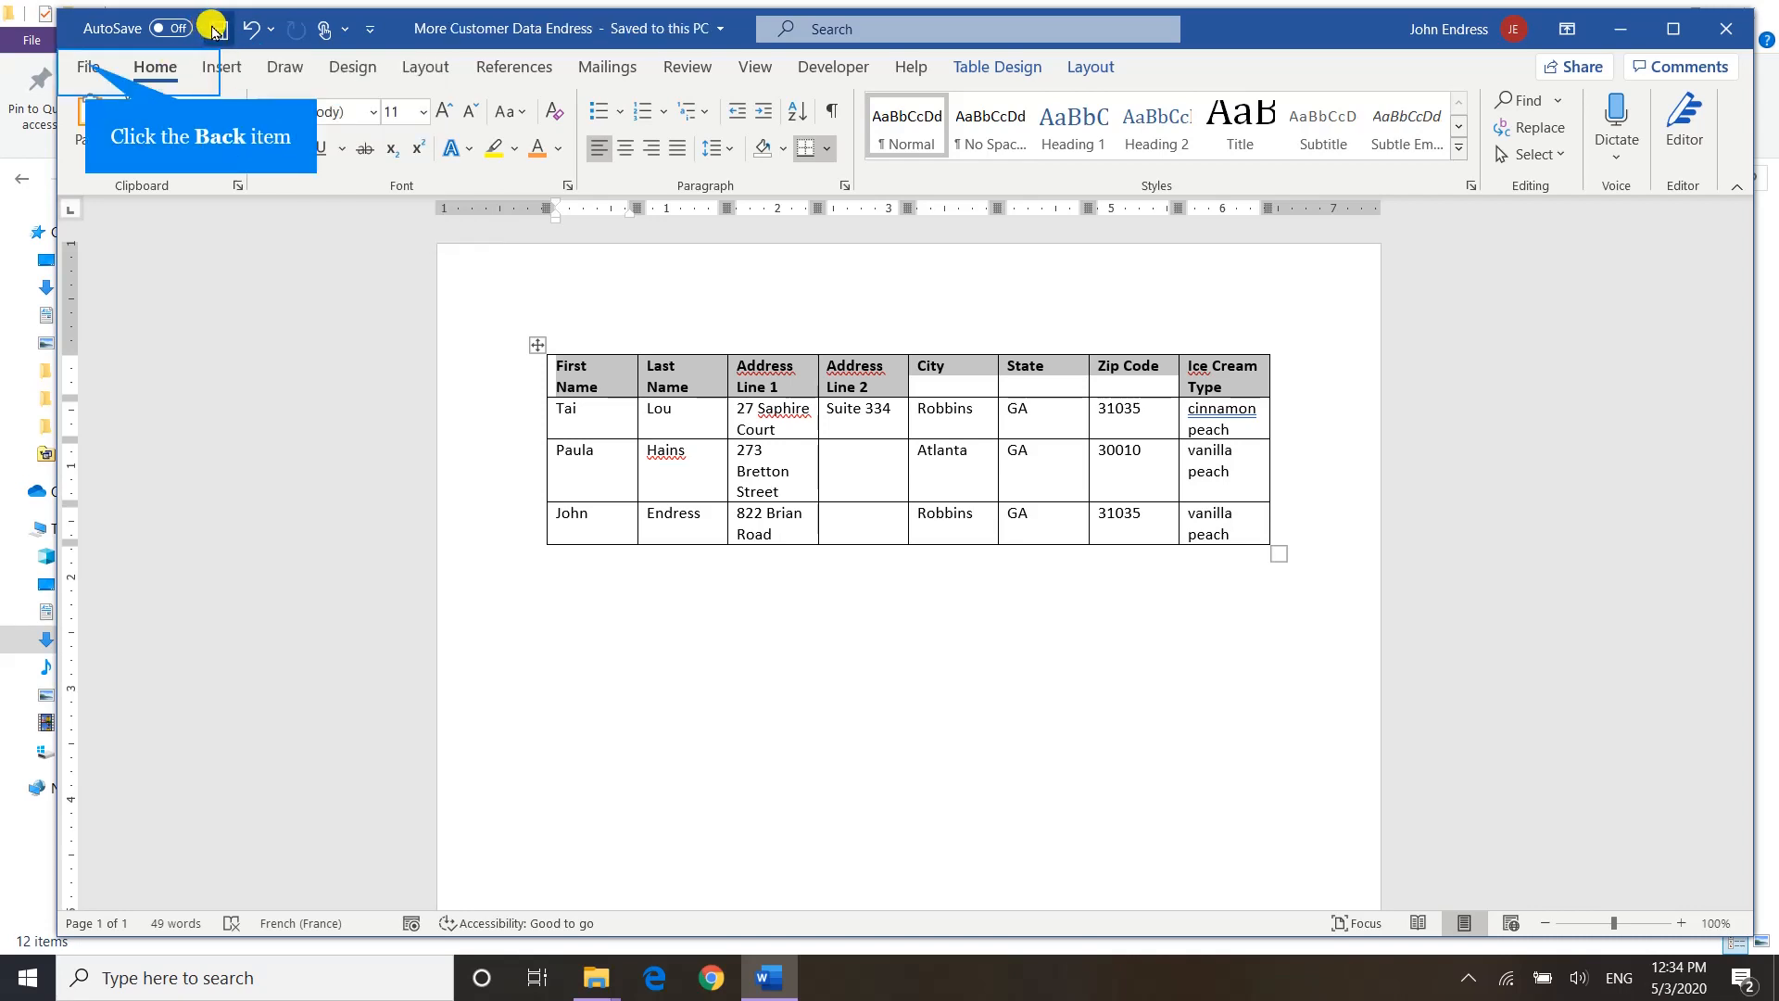
{"action": "left_click", "coordinate": [87, 71]}
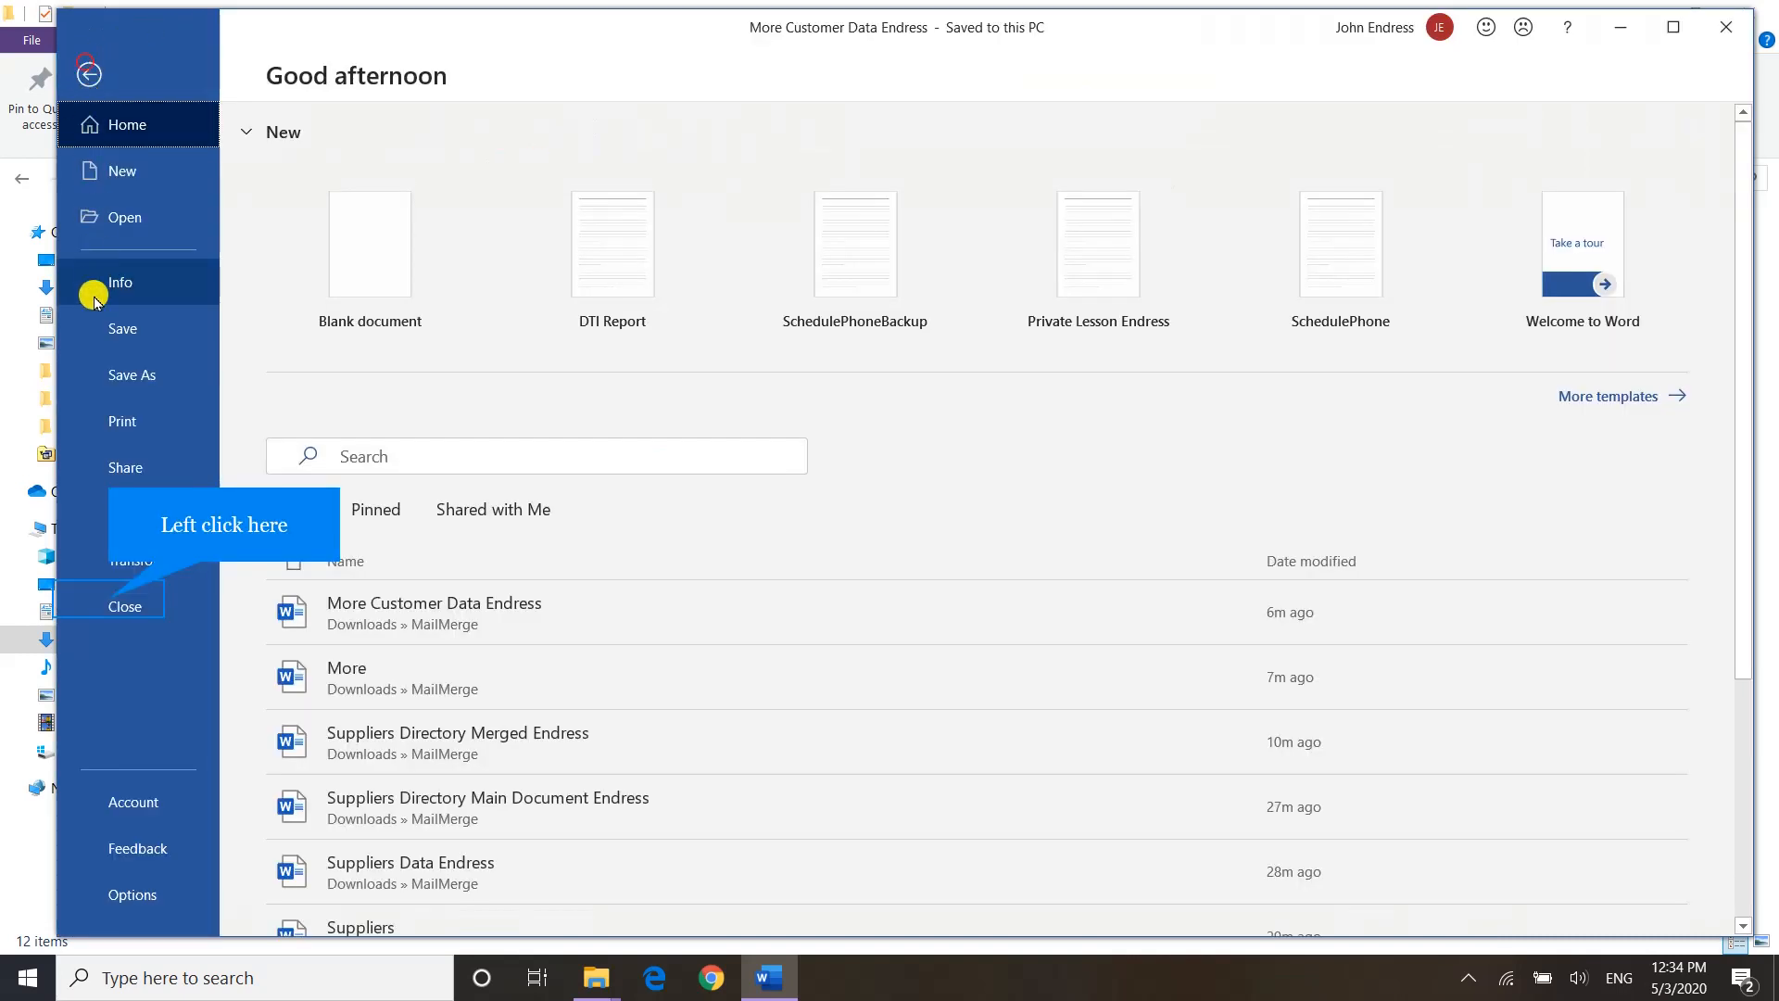
{"action": "left_click", "coordinate": [119, 601]}
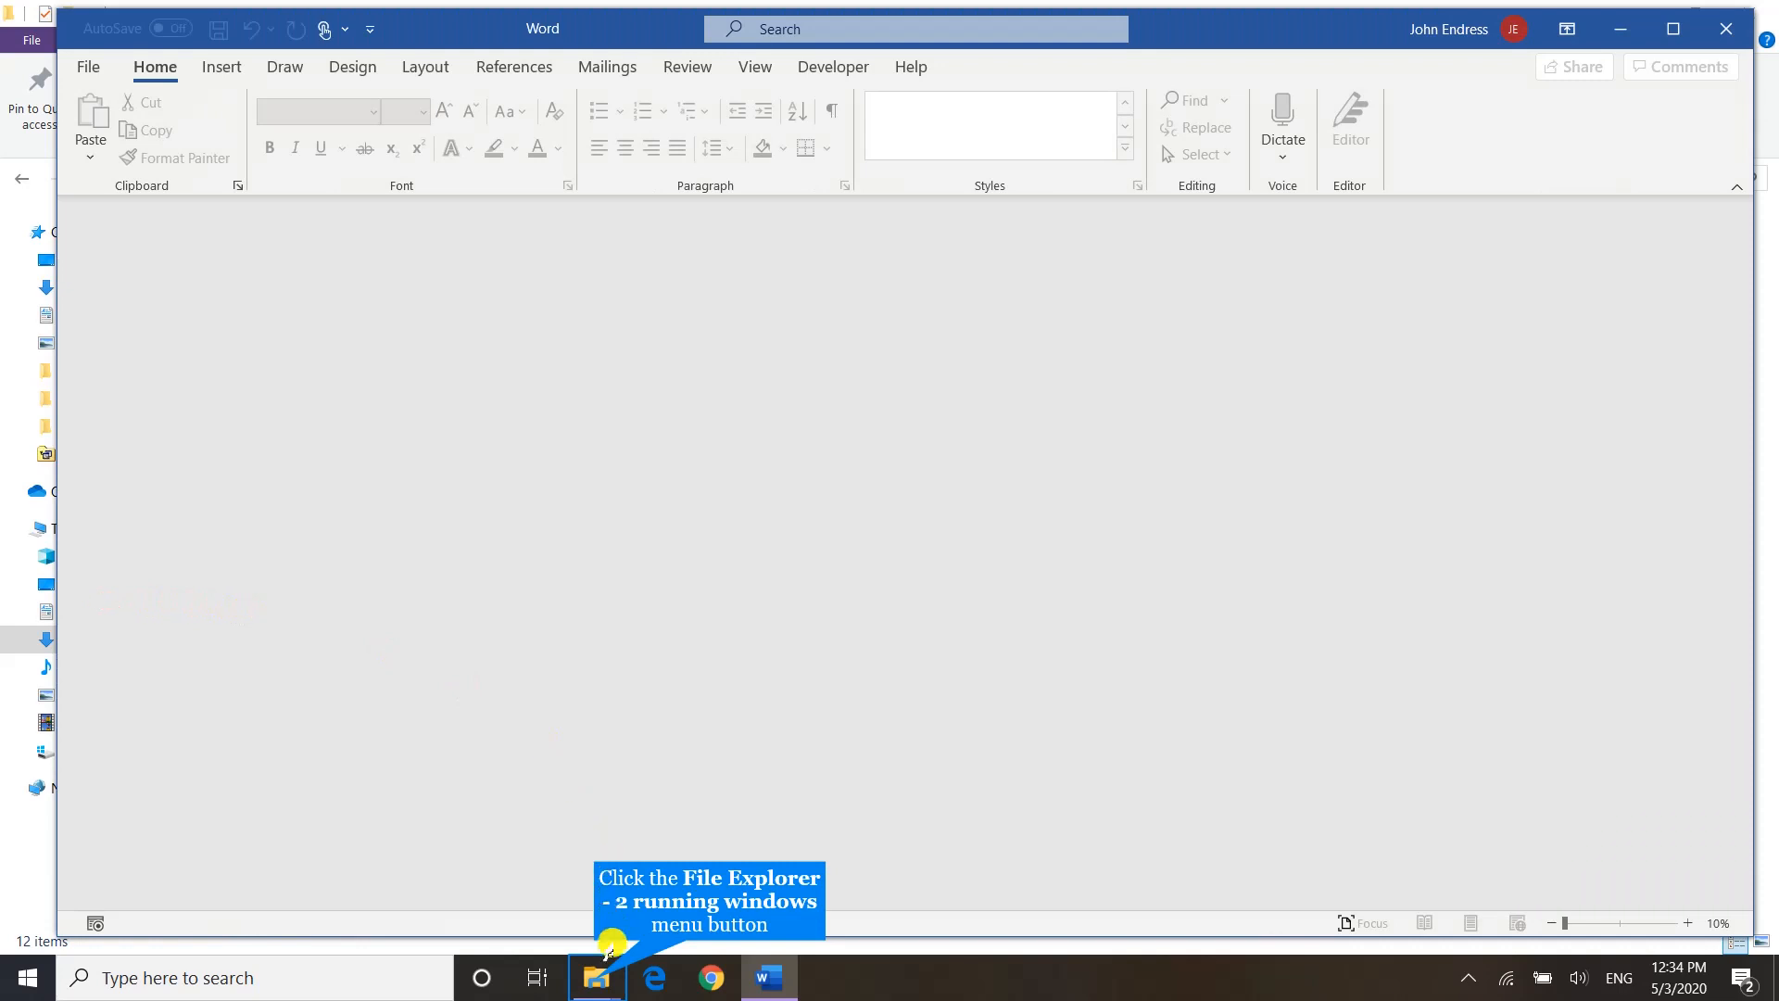
{"action": "left_click", "coordinate": [595, 978]}
Step: Delete the Ice, More and Suppliers files, then widen the Name column to show full names
{"action": "left_click", "coordinate": [692, 897]}
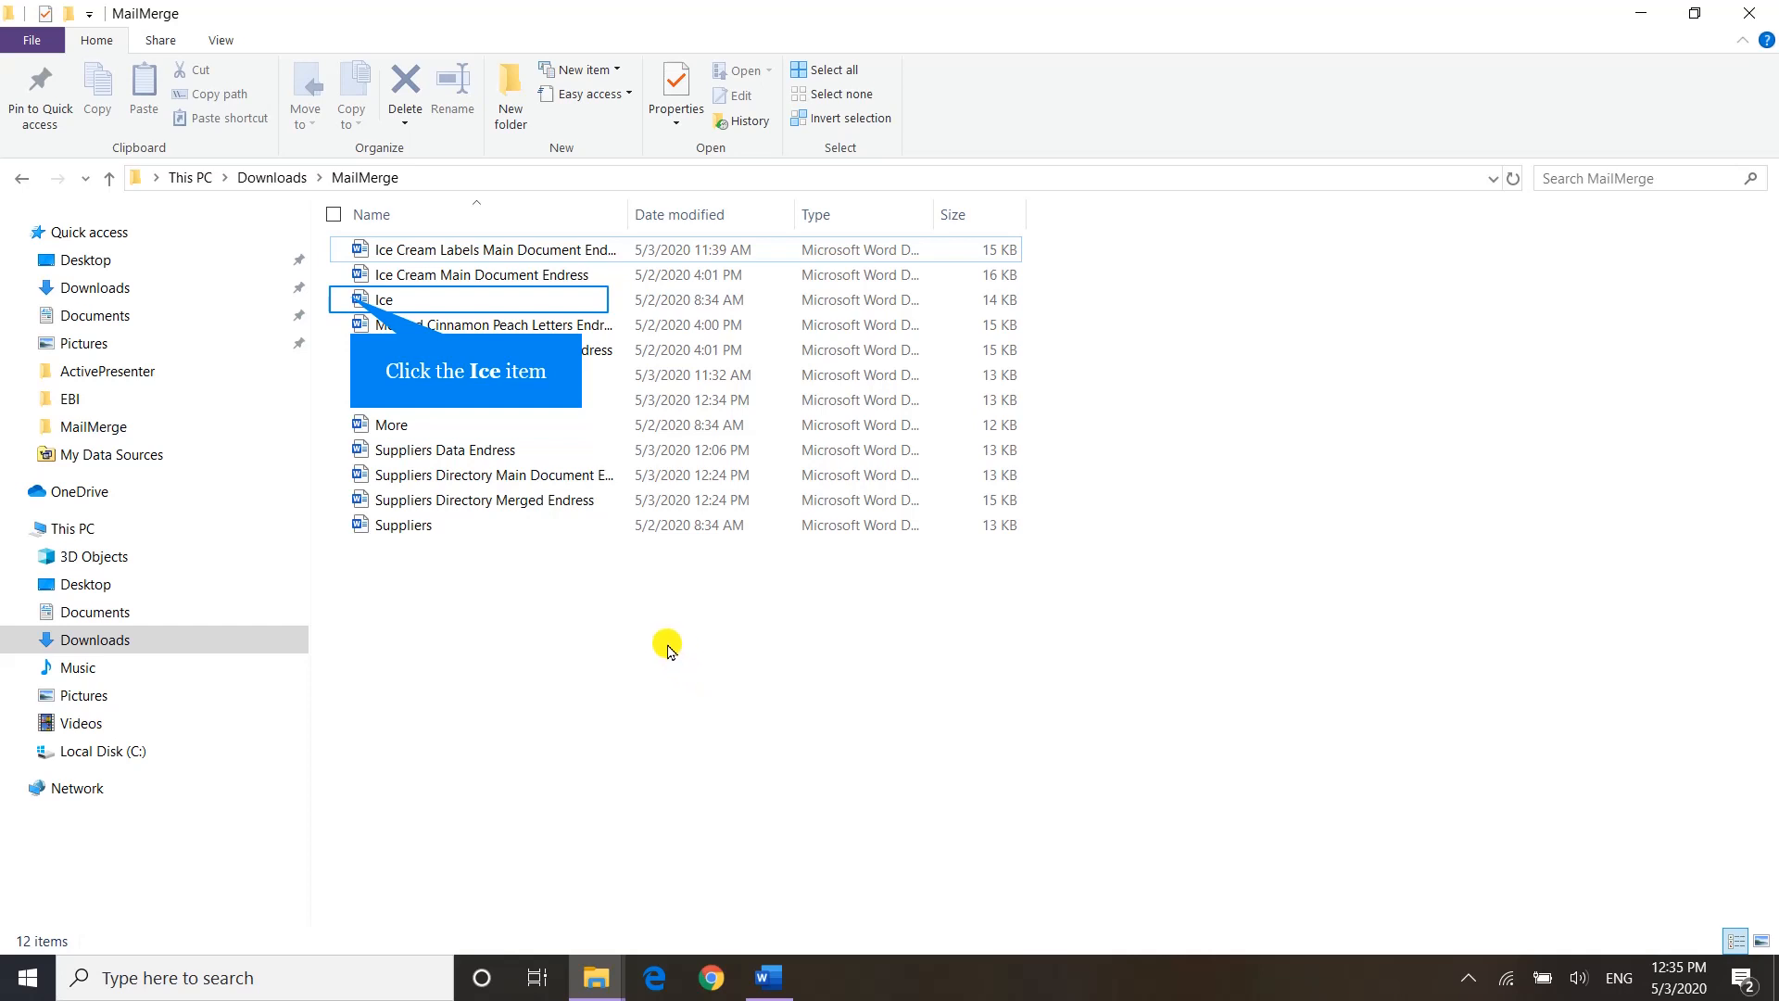
{"action": "left_click", "coordinate": [352, 301]}
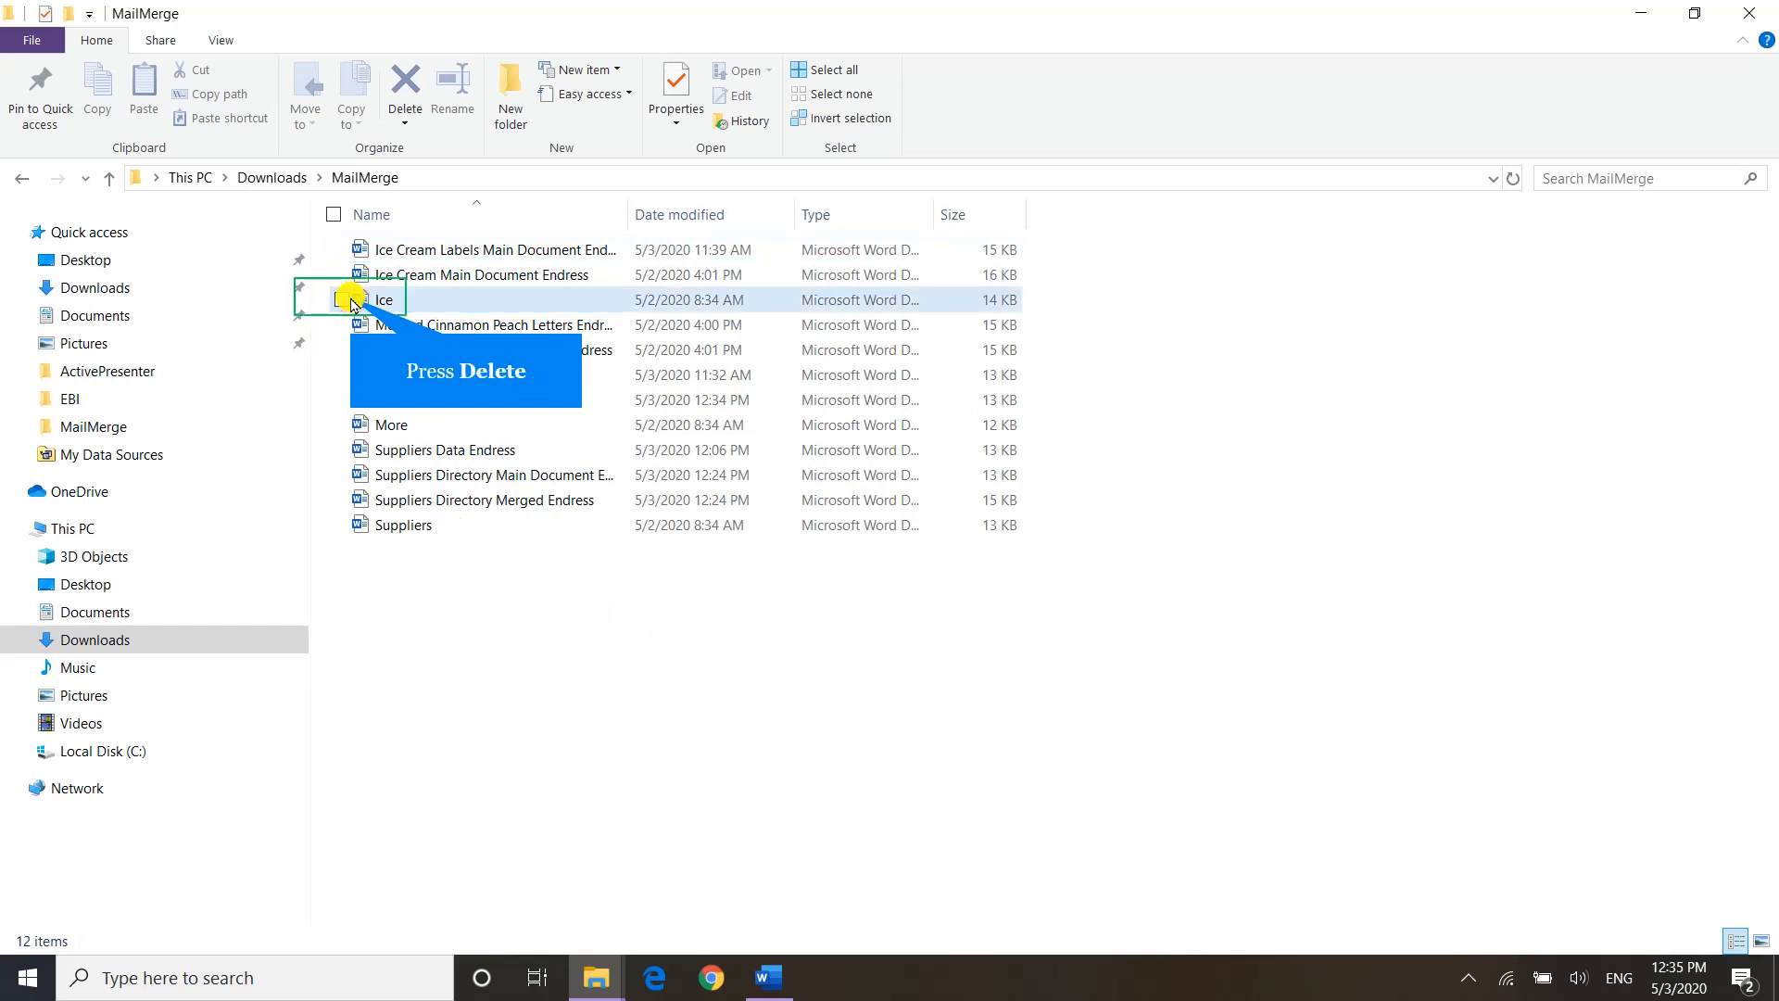
{"action": "key", "text": "Delete"}
{"action": "left_click", "coordinate": [382, 406]}
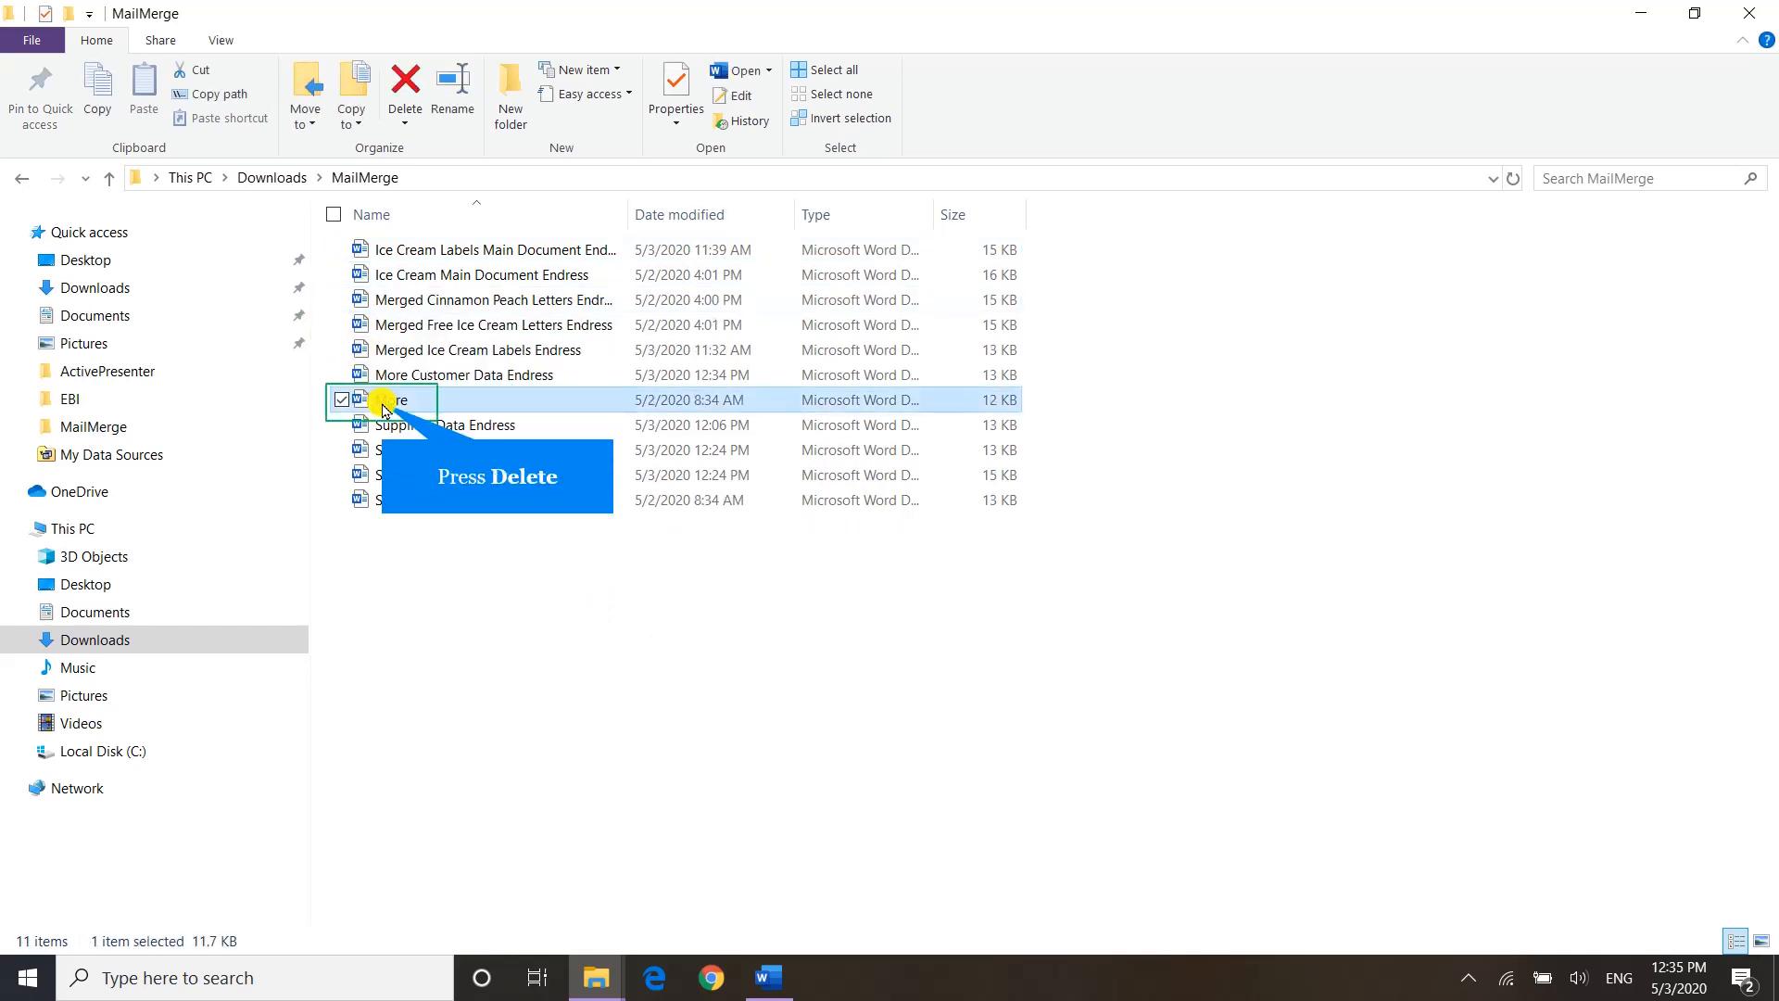
{"action": "key", "text": "Delete"}
{"action": "left_click", "coordinate": [385, 478]}
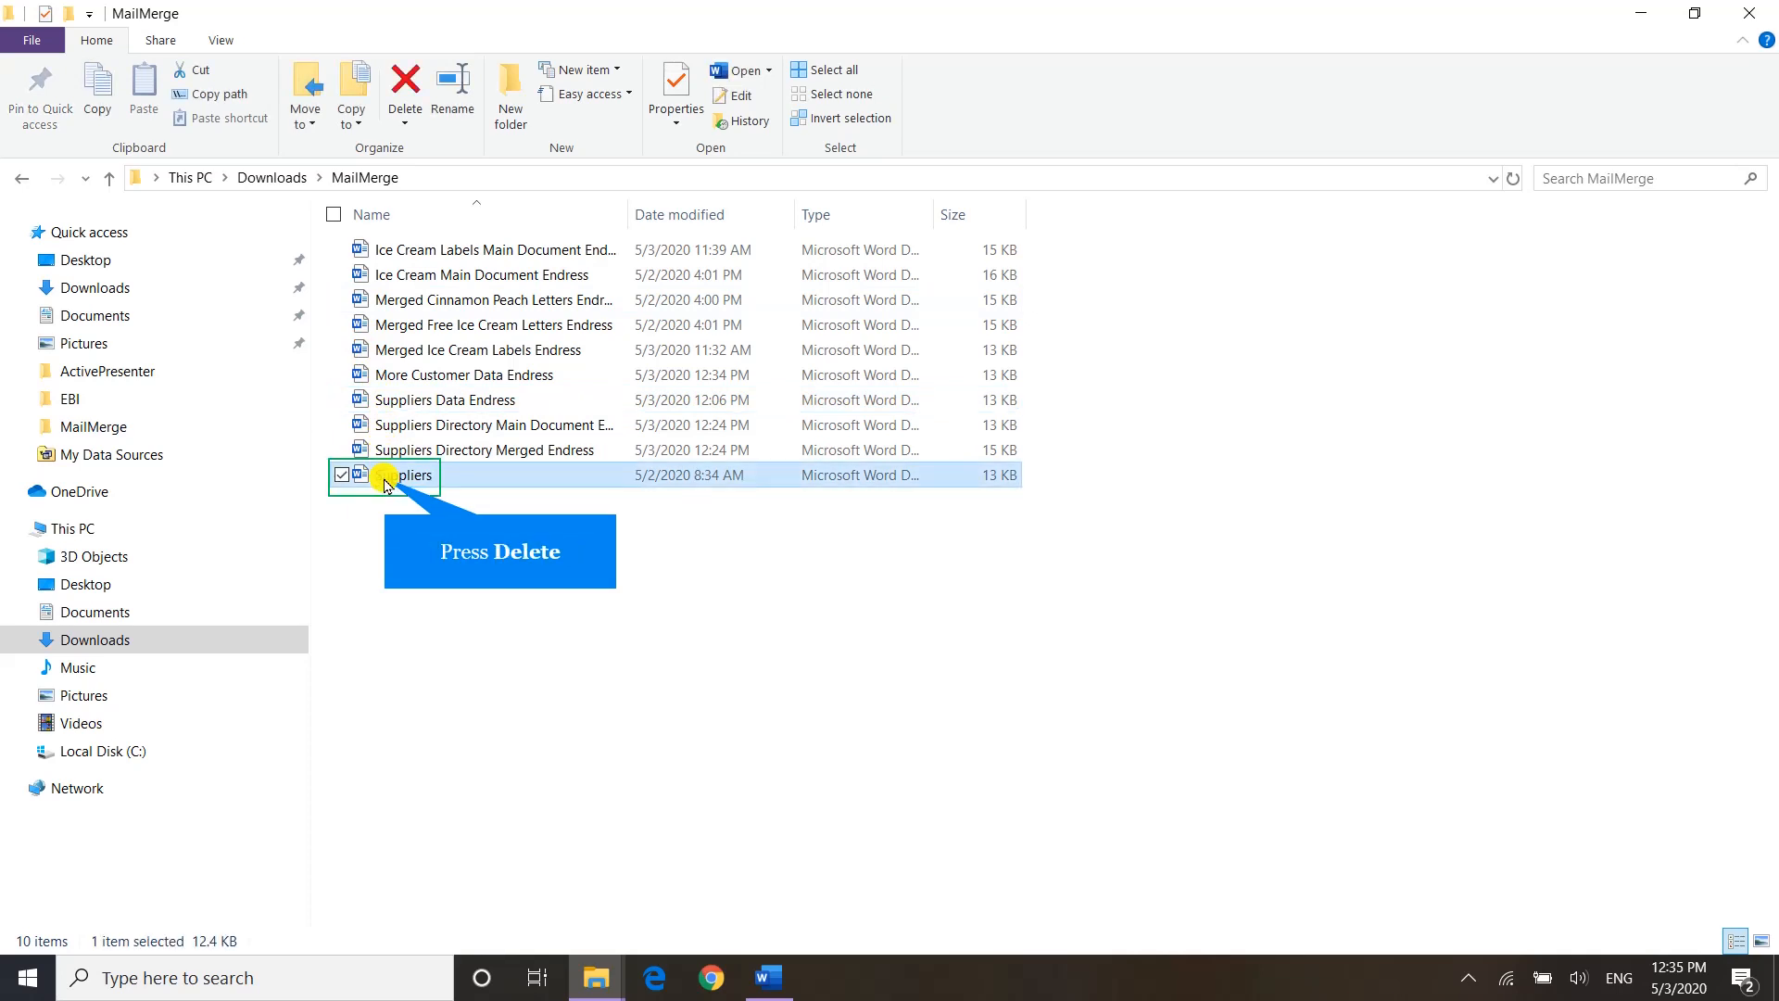
{"action": "key", "text": "Delete"}
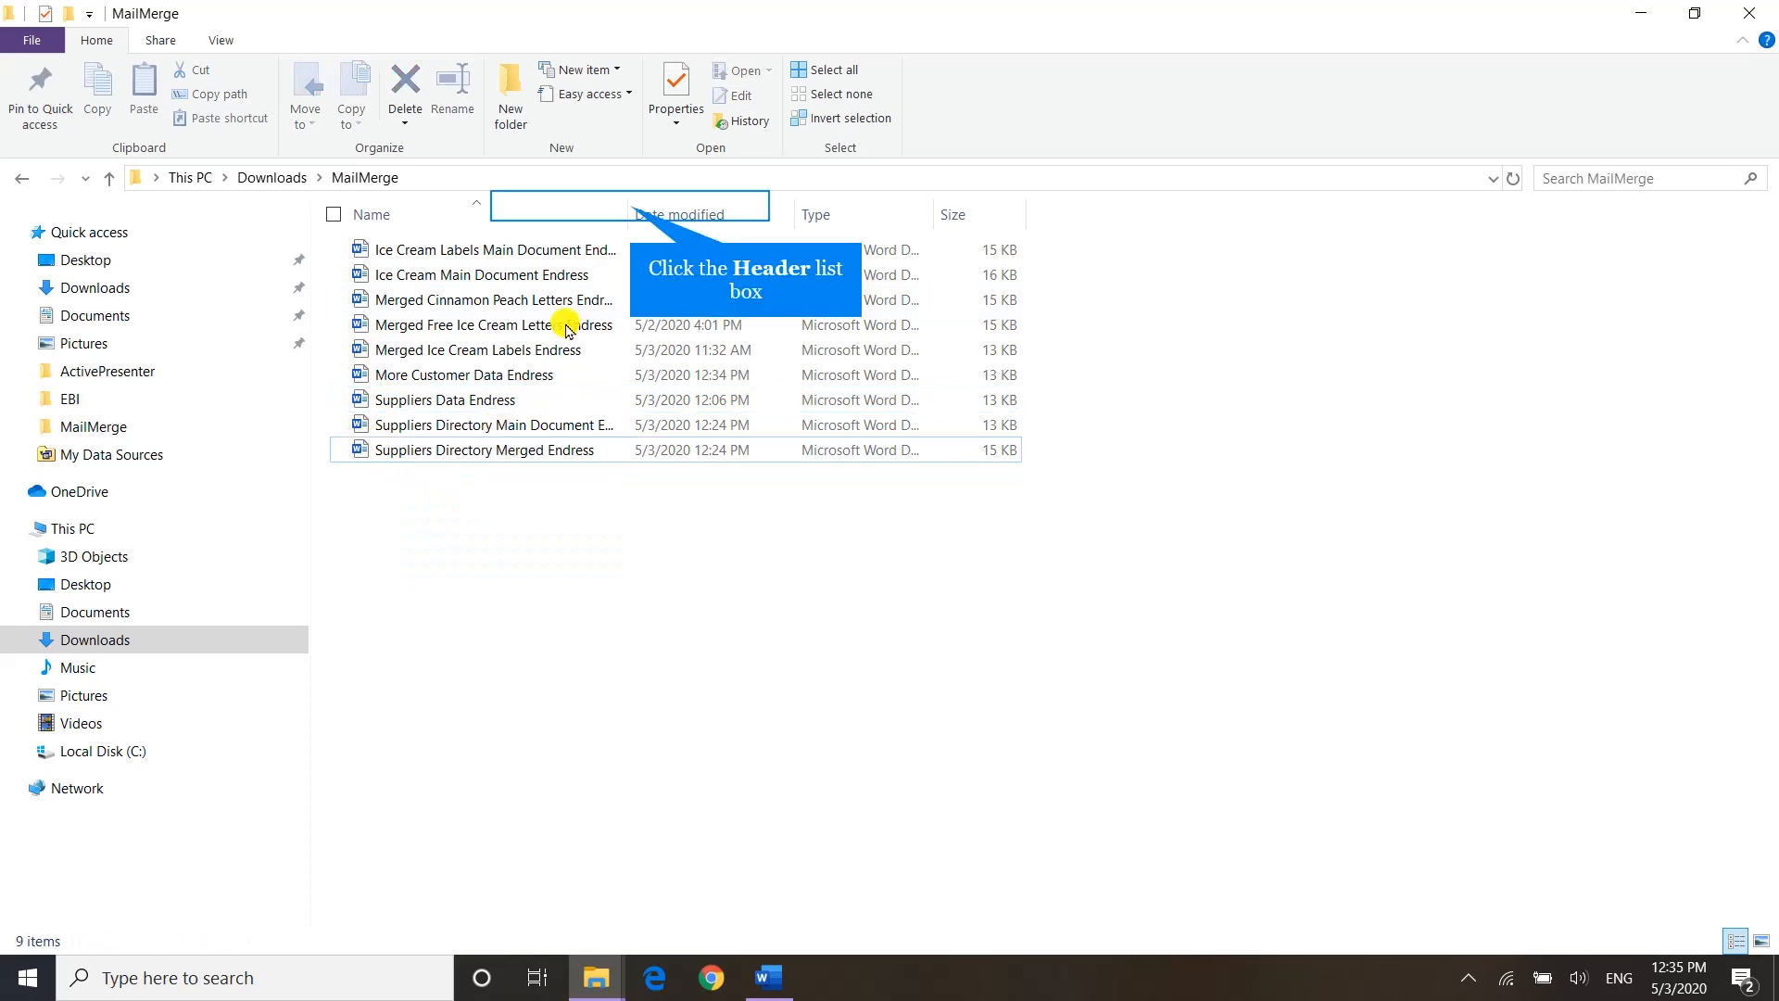
{"action": "double_click", "coordinate": [629, 211]}
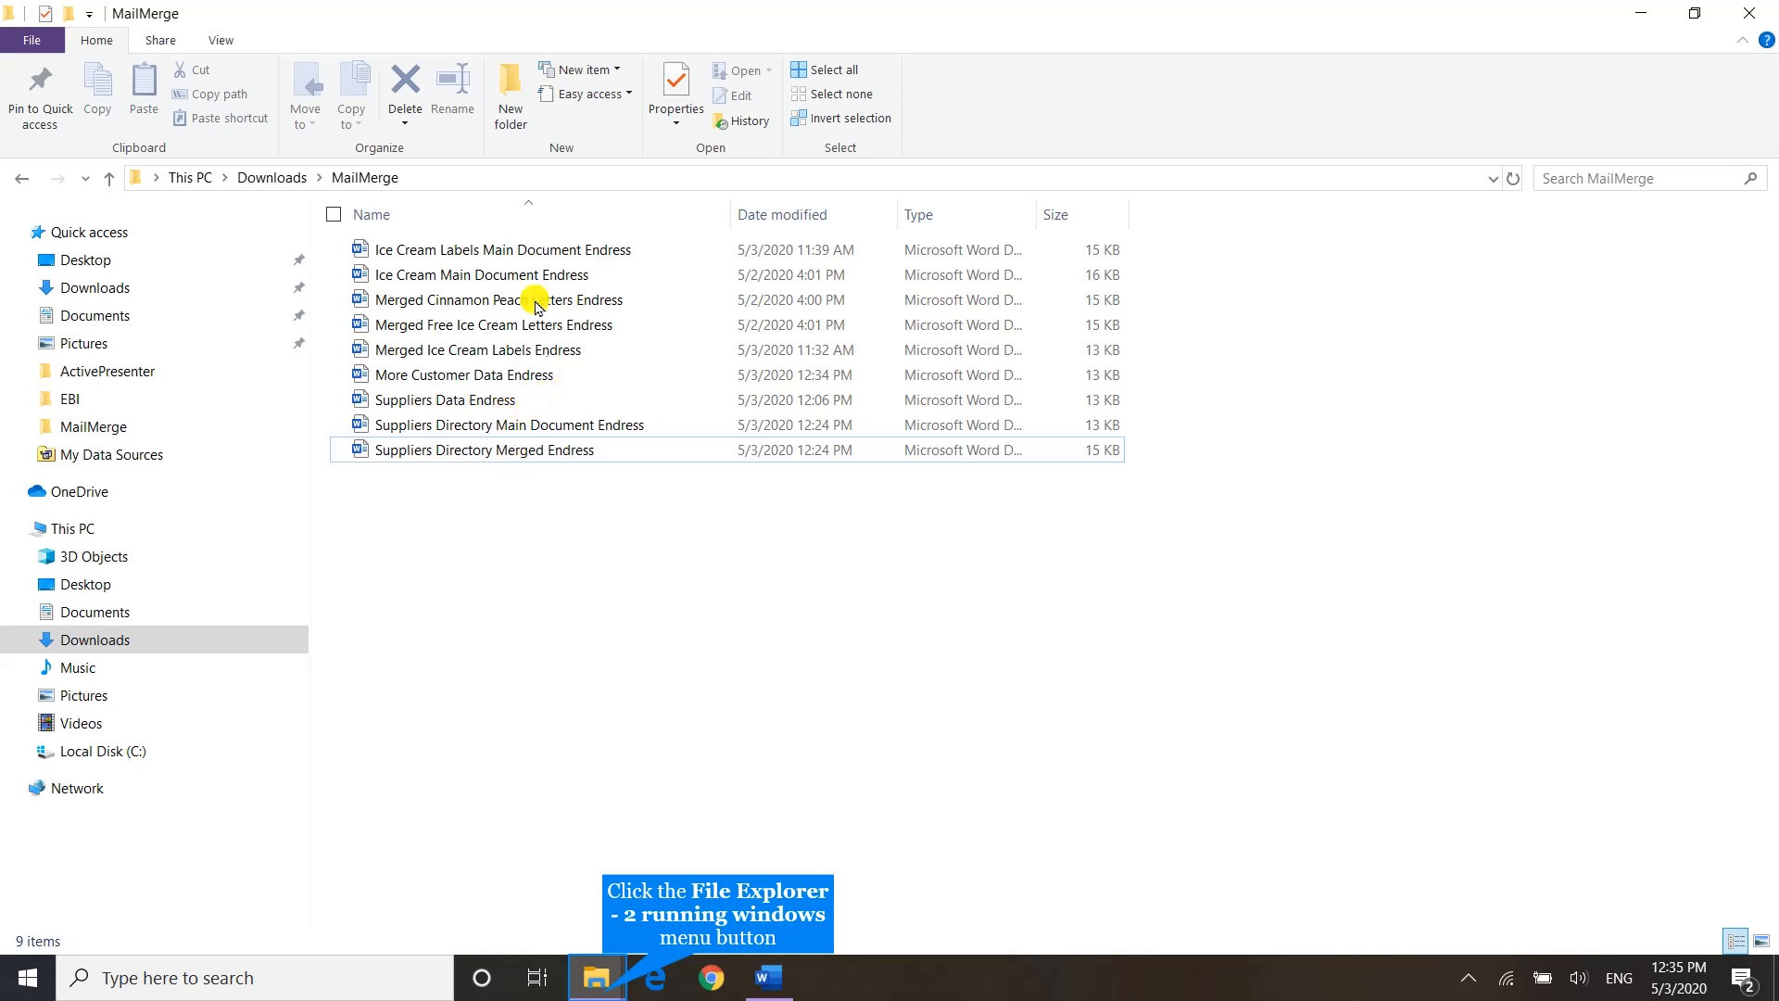
Step: Go to the Documents › My Data Sources folder and select the Ice Cream Data Endress database
{"action": "left_click", "coordinate": [598, 988]}
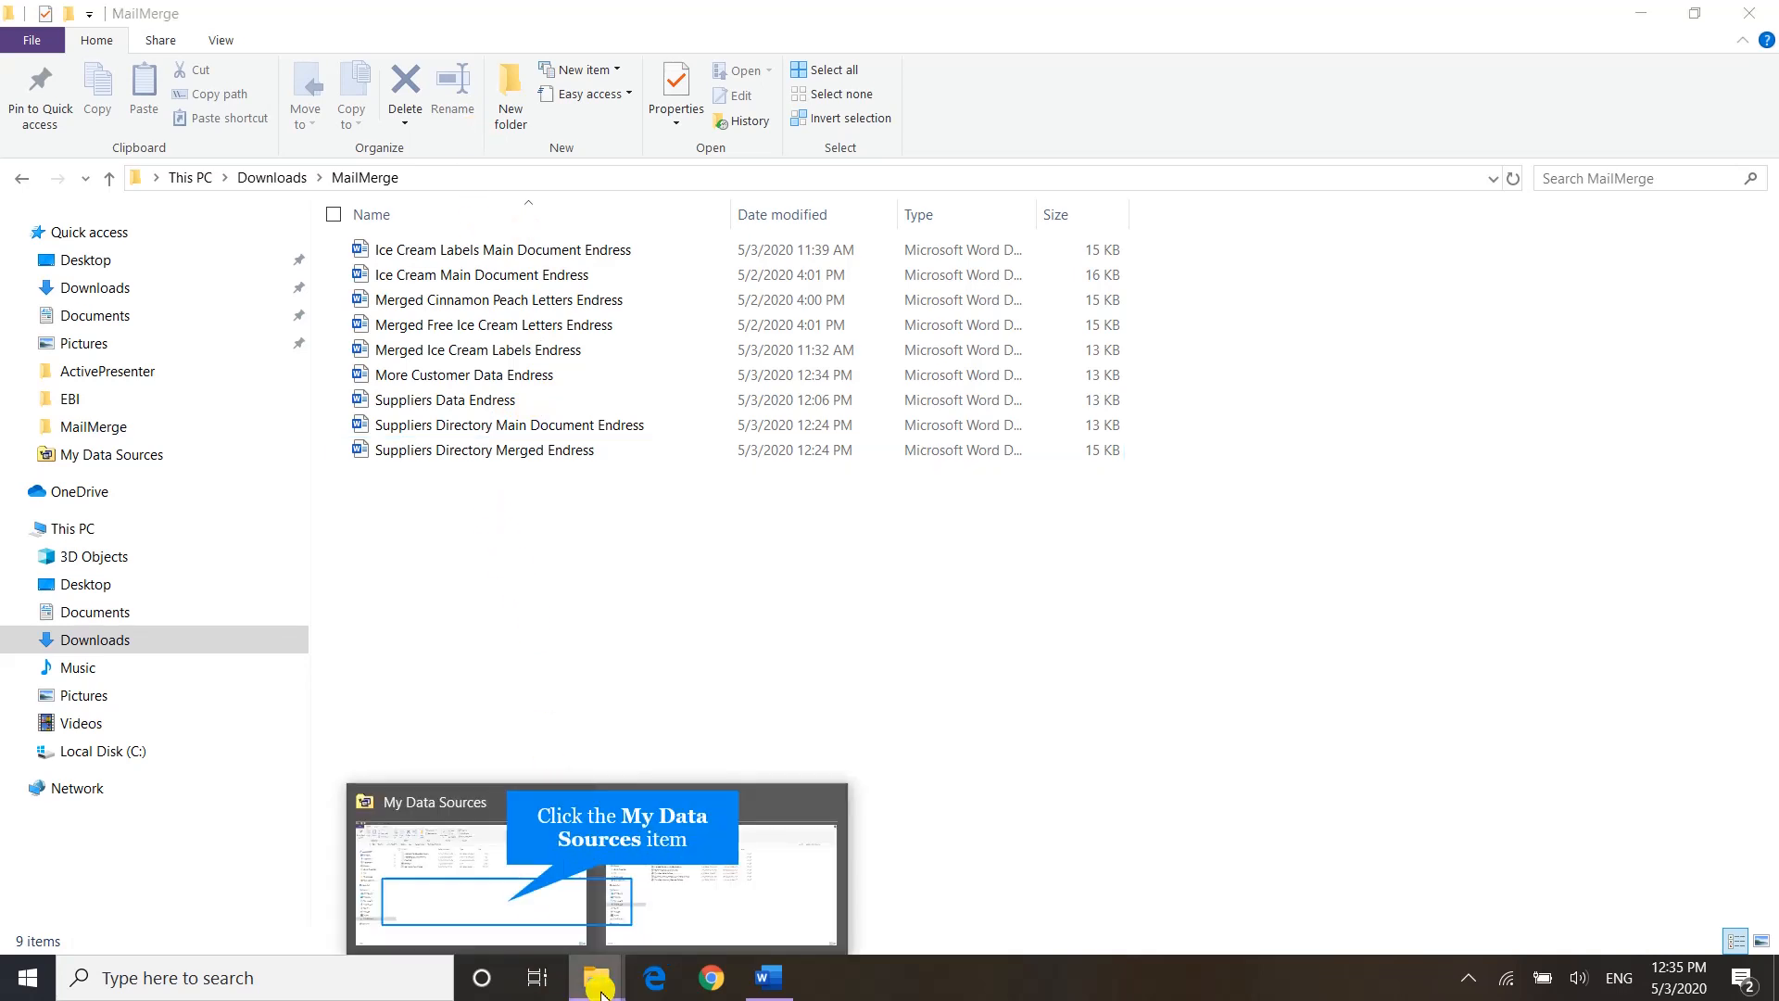
{"action": "left_click", "coordinate": [507, 901]}
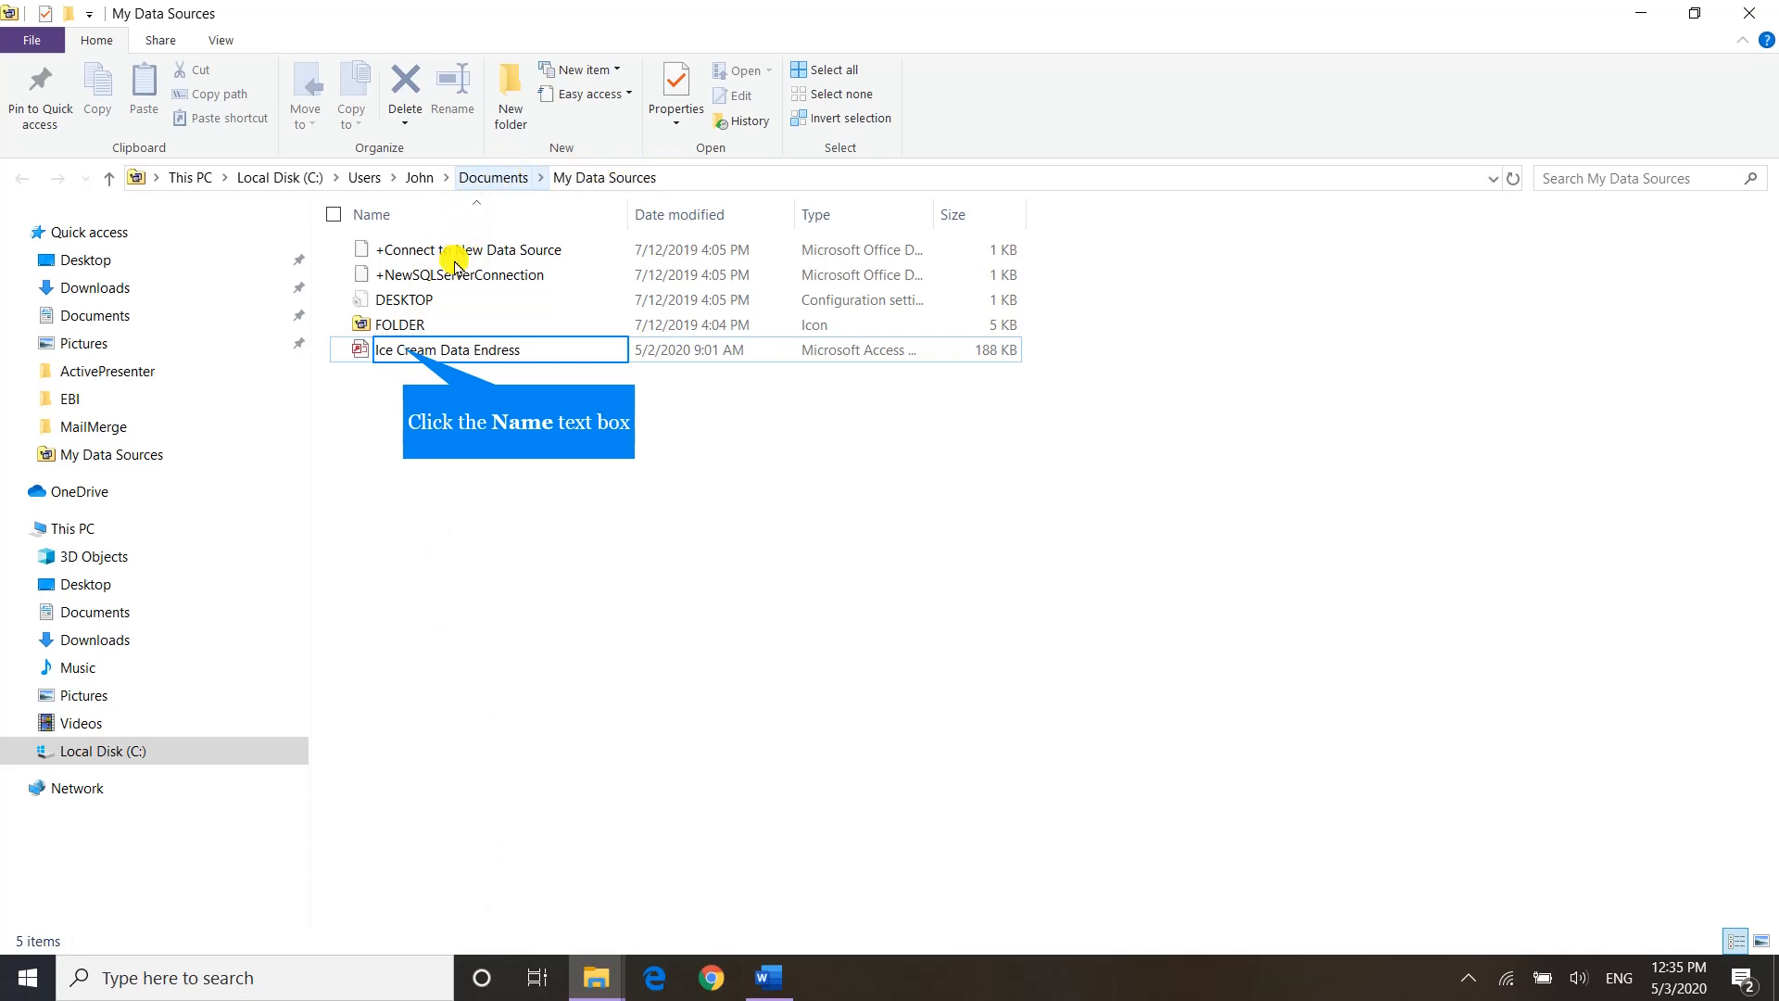
{"action": "left_click", "coordinate": [403, 350]}
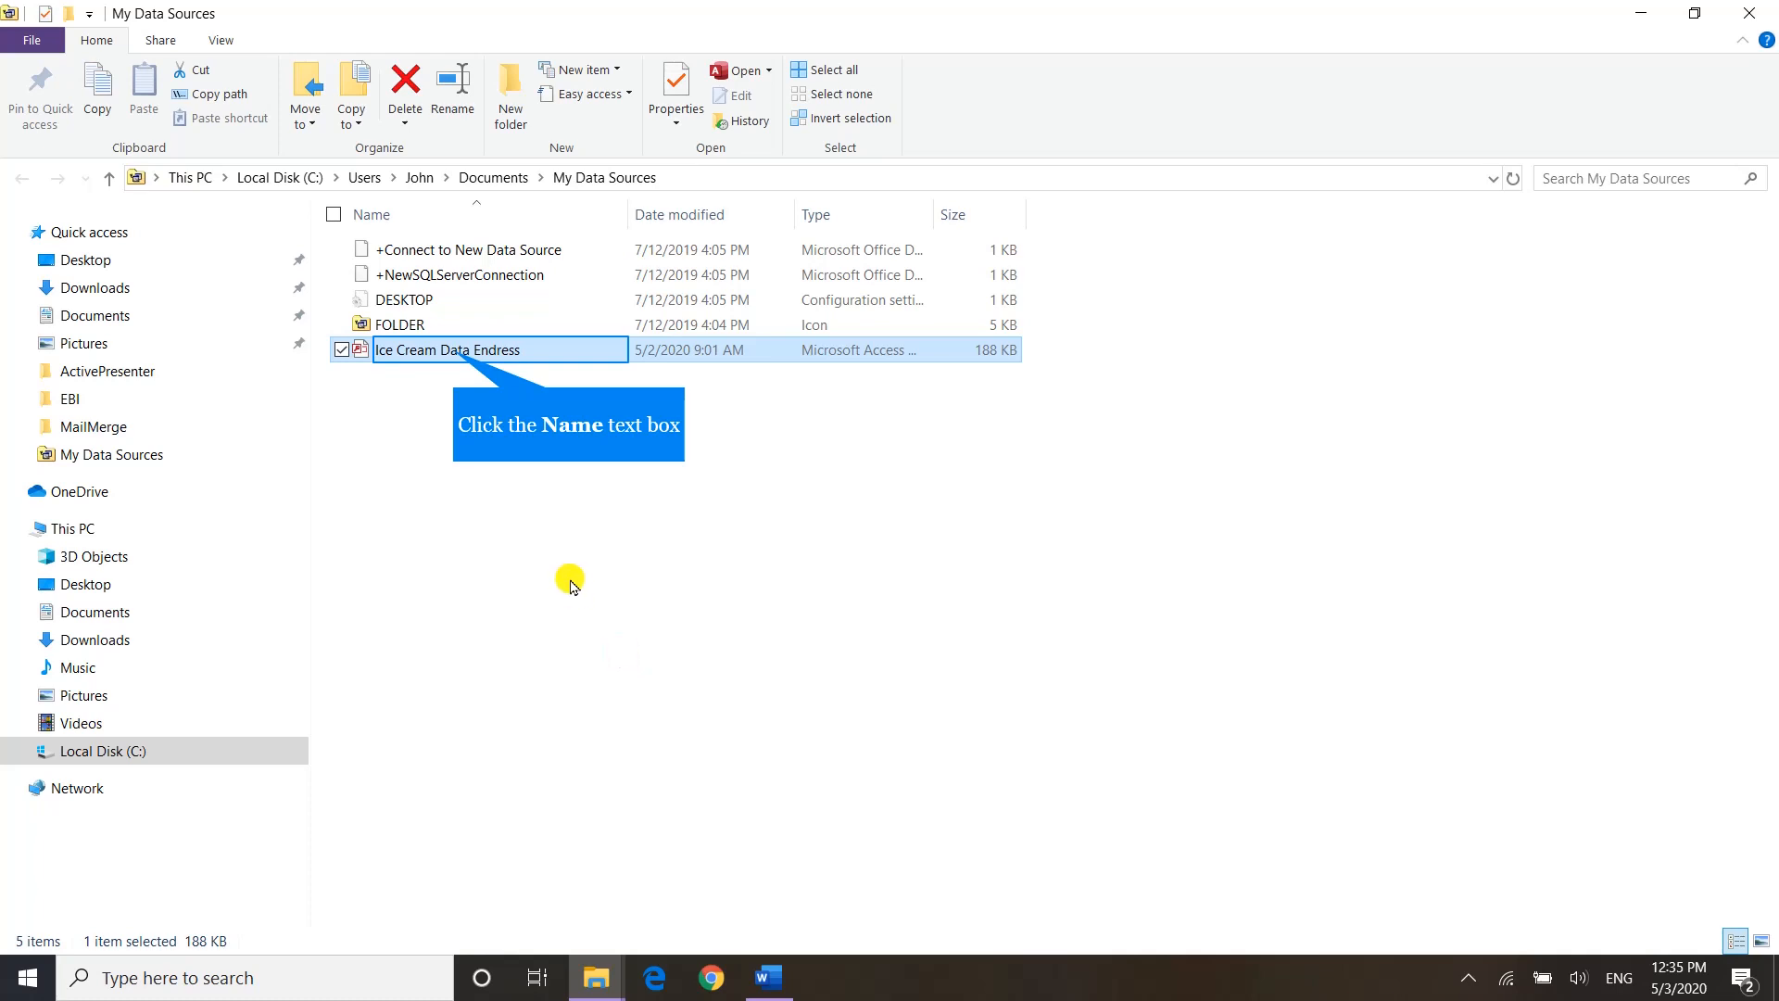
{"action": "left_click", "coordinate": [454, 351]}
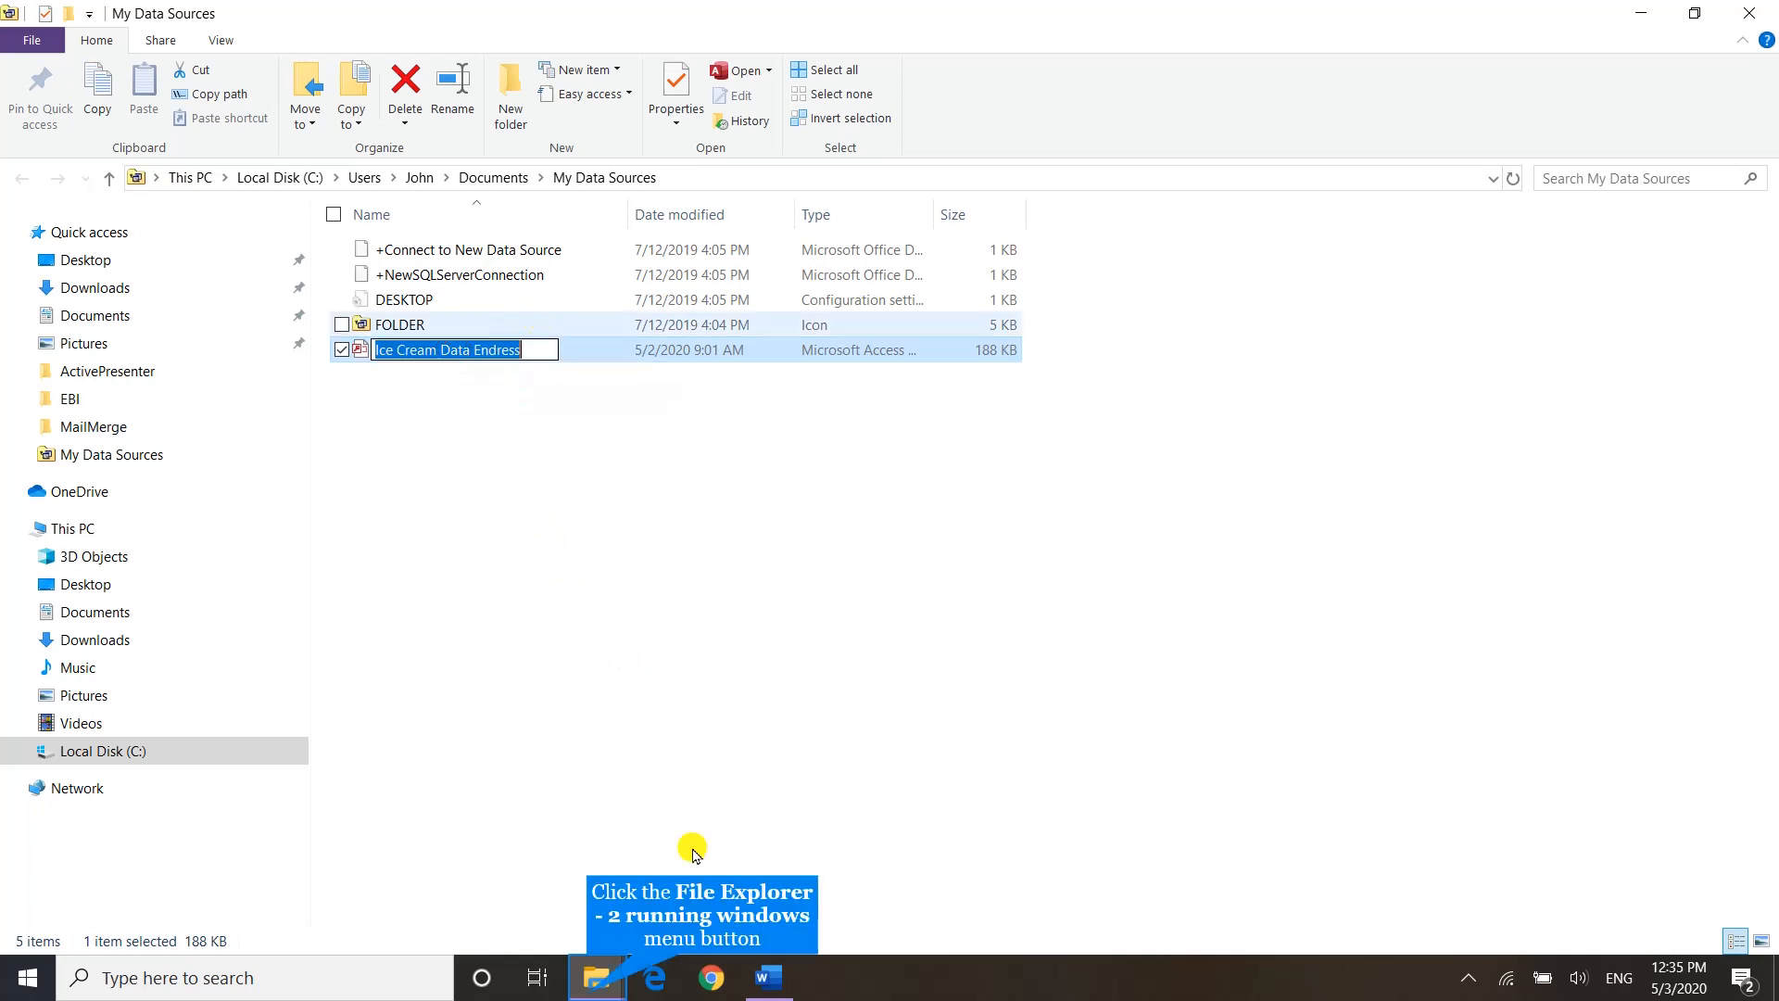
{"action": "left_click", "coordinate": [591, 984]}
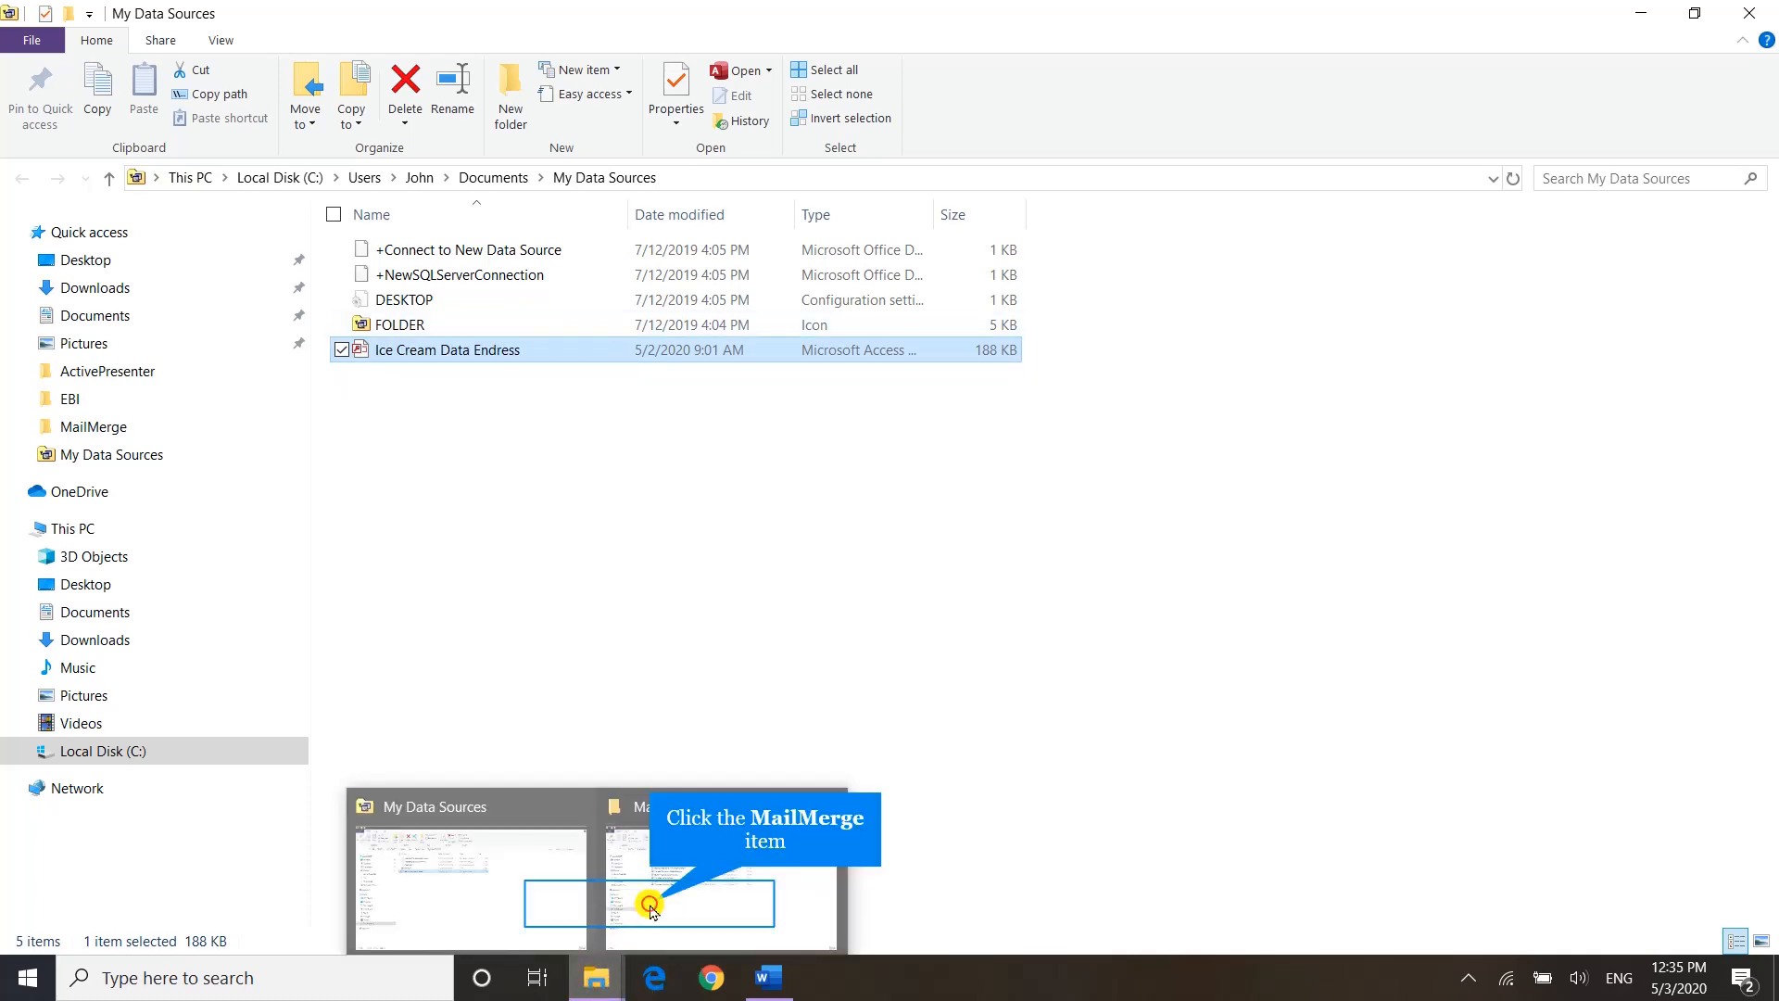